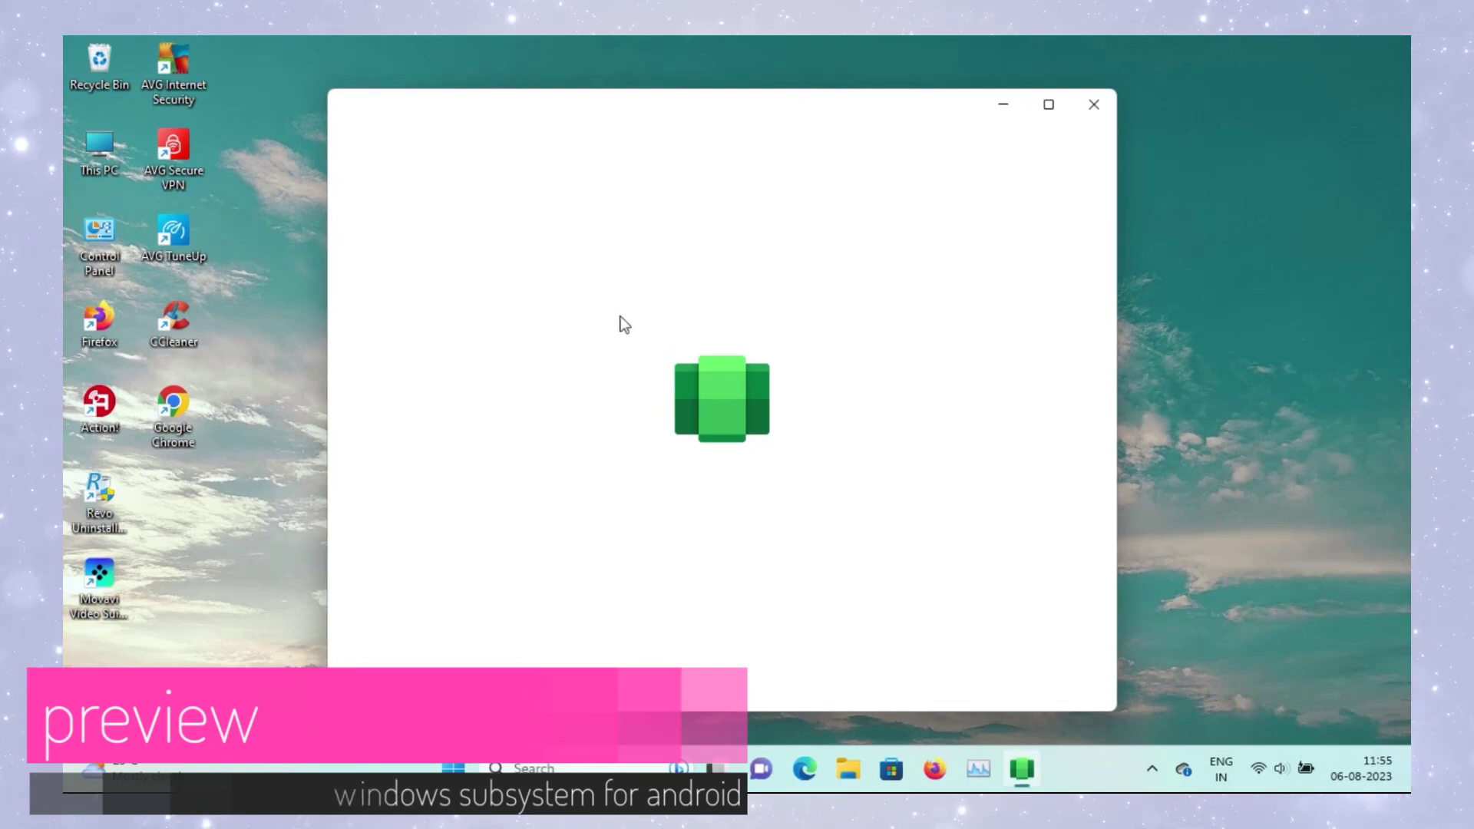
- View the list of installed apps in the Windows Subsystem for Android settings and close the window
{"action": "left_click", "coordinate": [354, 115]}
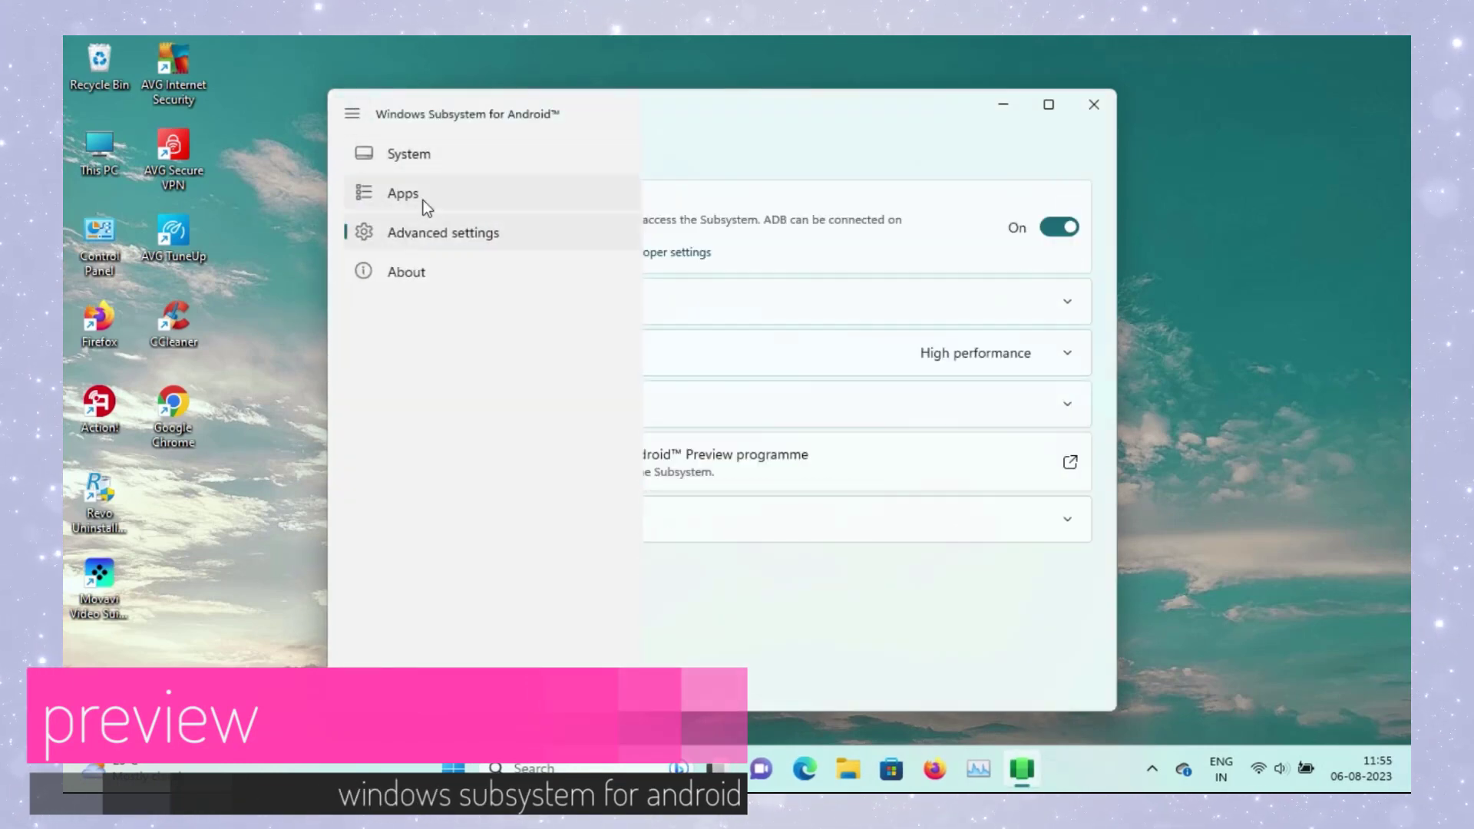
{"action": "left_click", "coordinate": [427, 199]}
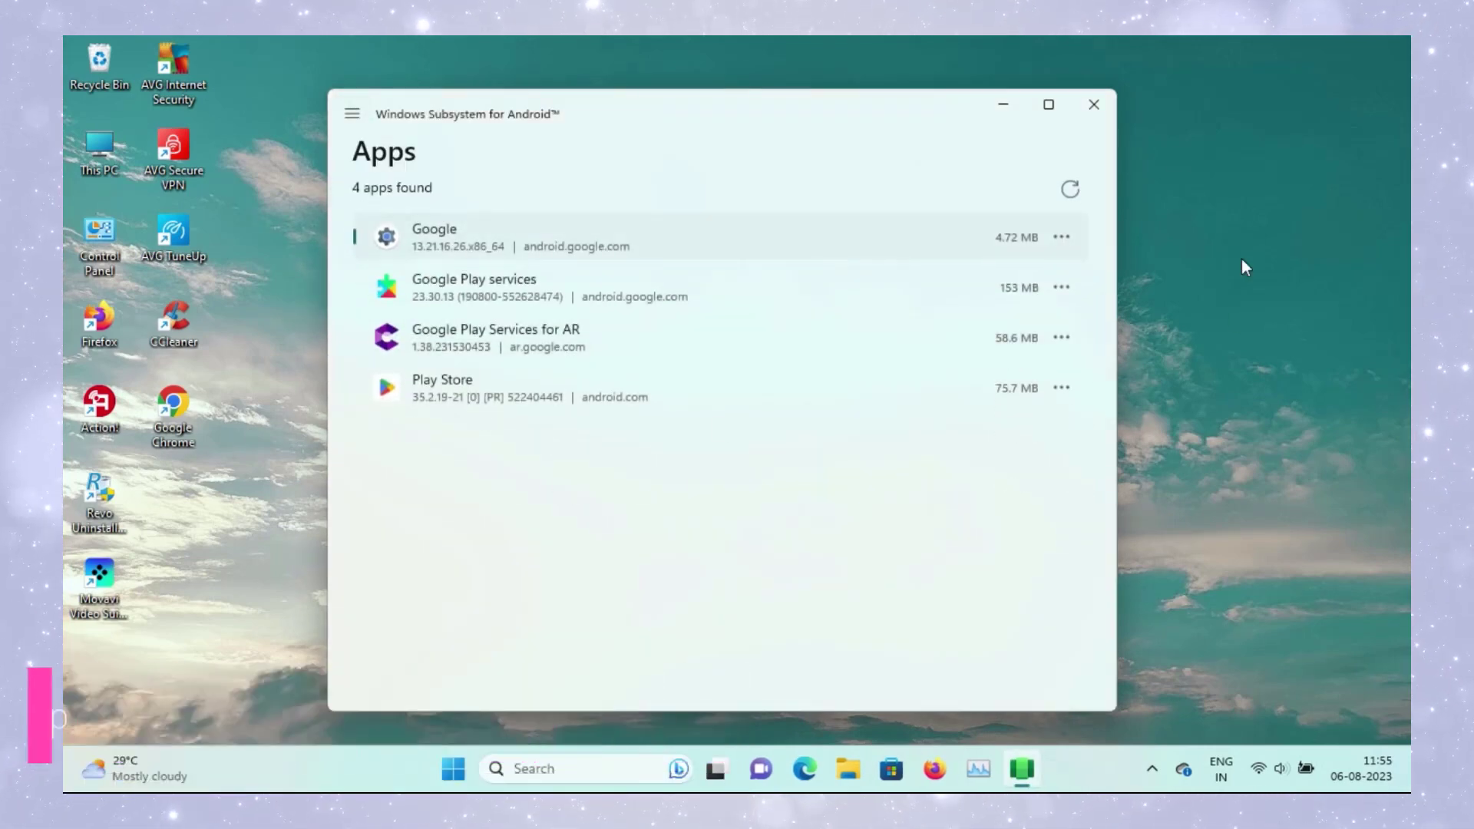
{"action": "left_click", "coordinate": [1105, 103]}
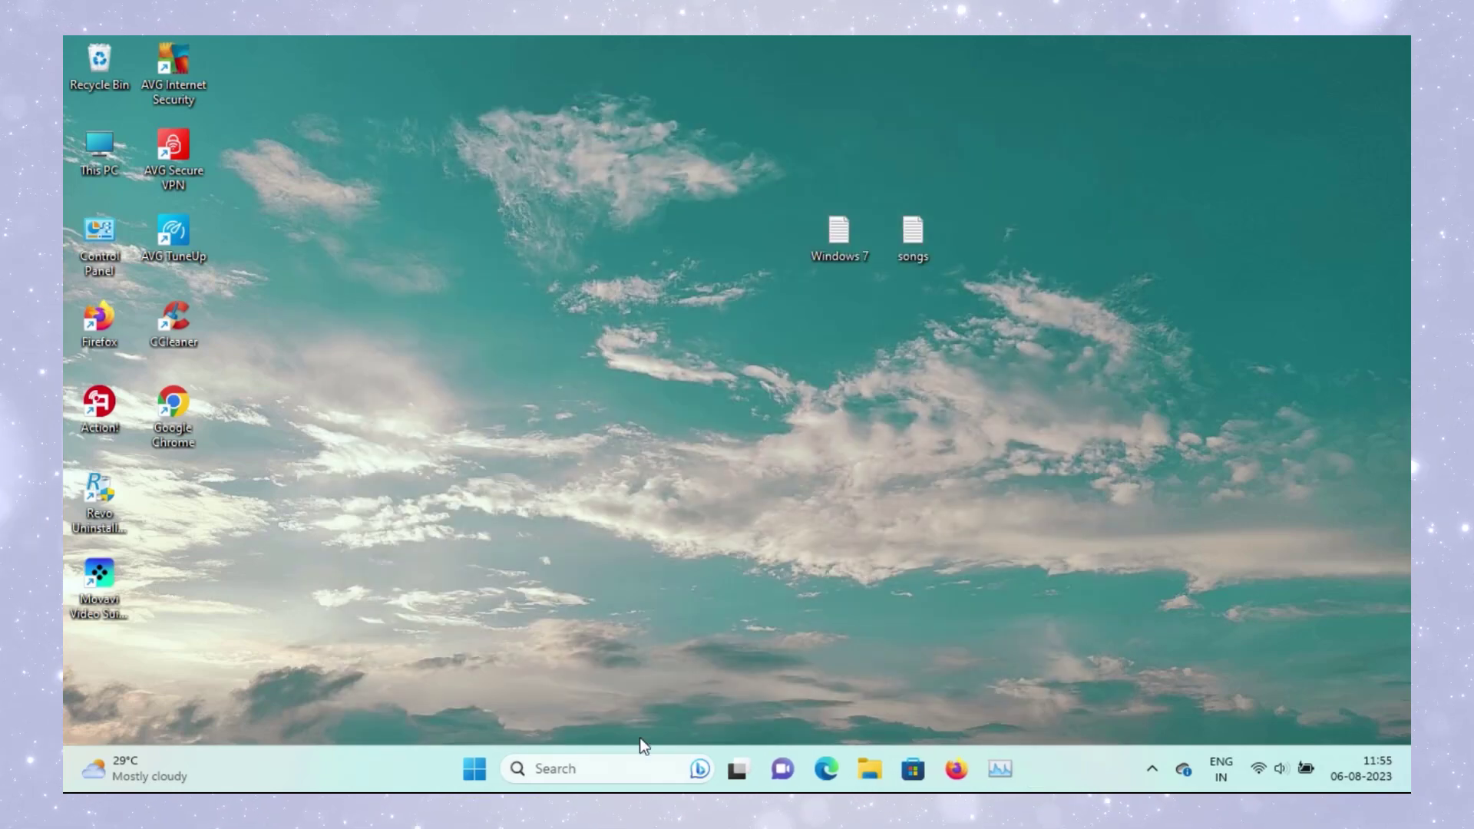
- Open the Play Store and browse its recommended apps
{"action": "left_click", "coordinate": [480, 772]}
{"action": "left_click", "coordinate": [876, 430]}
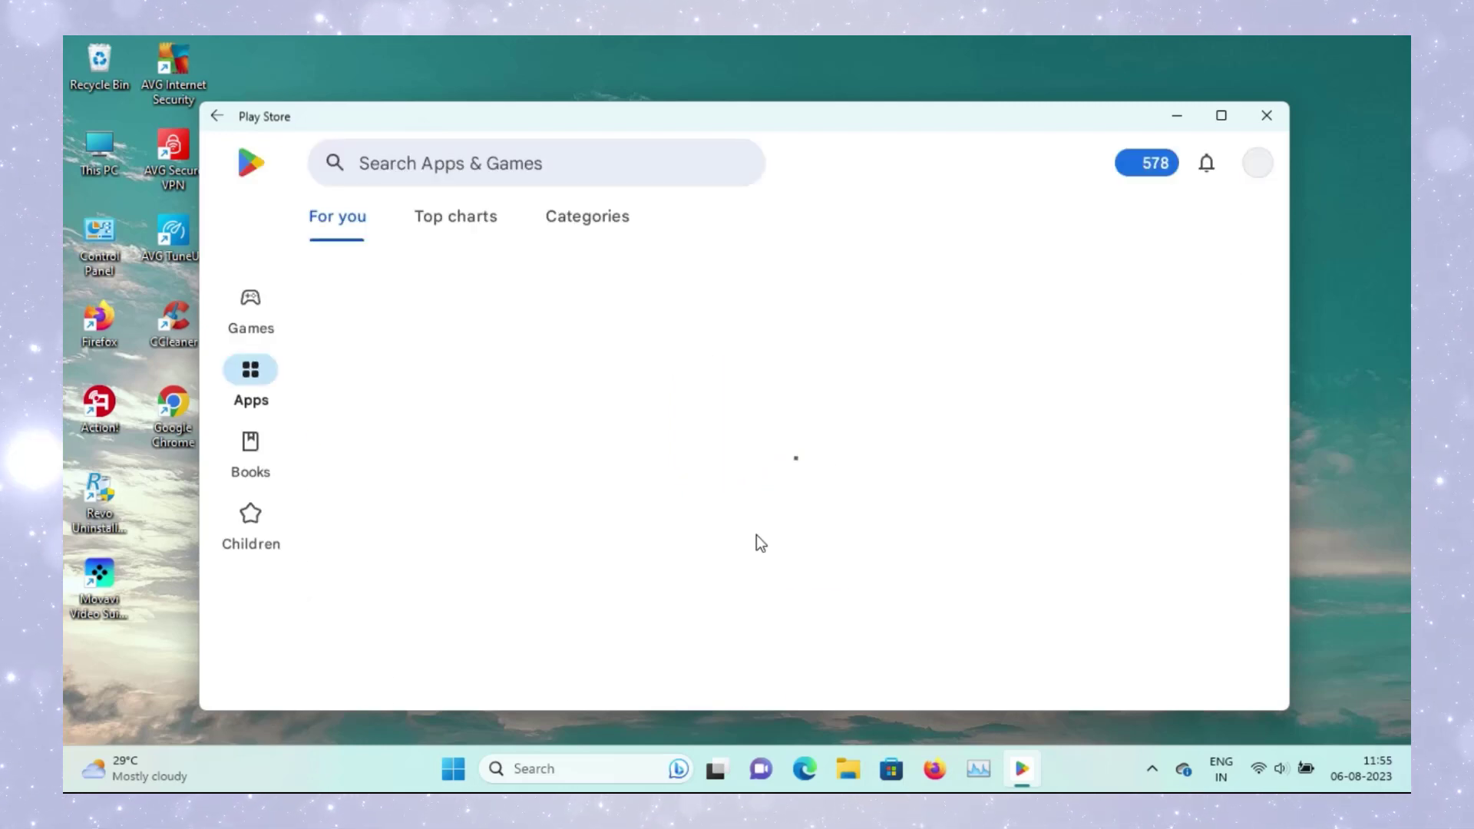
{"action": "scroll", "coordinate": [915, 546], "scroll_direction": "down", "scroll_amount": 12}
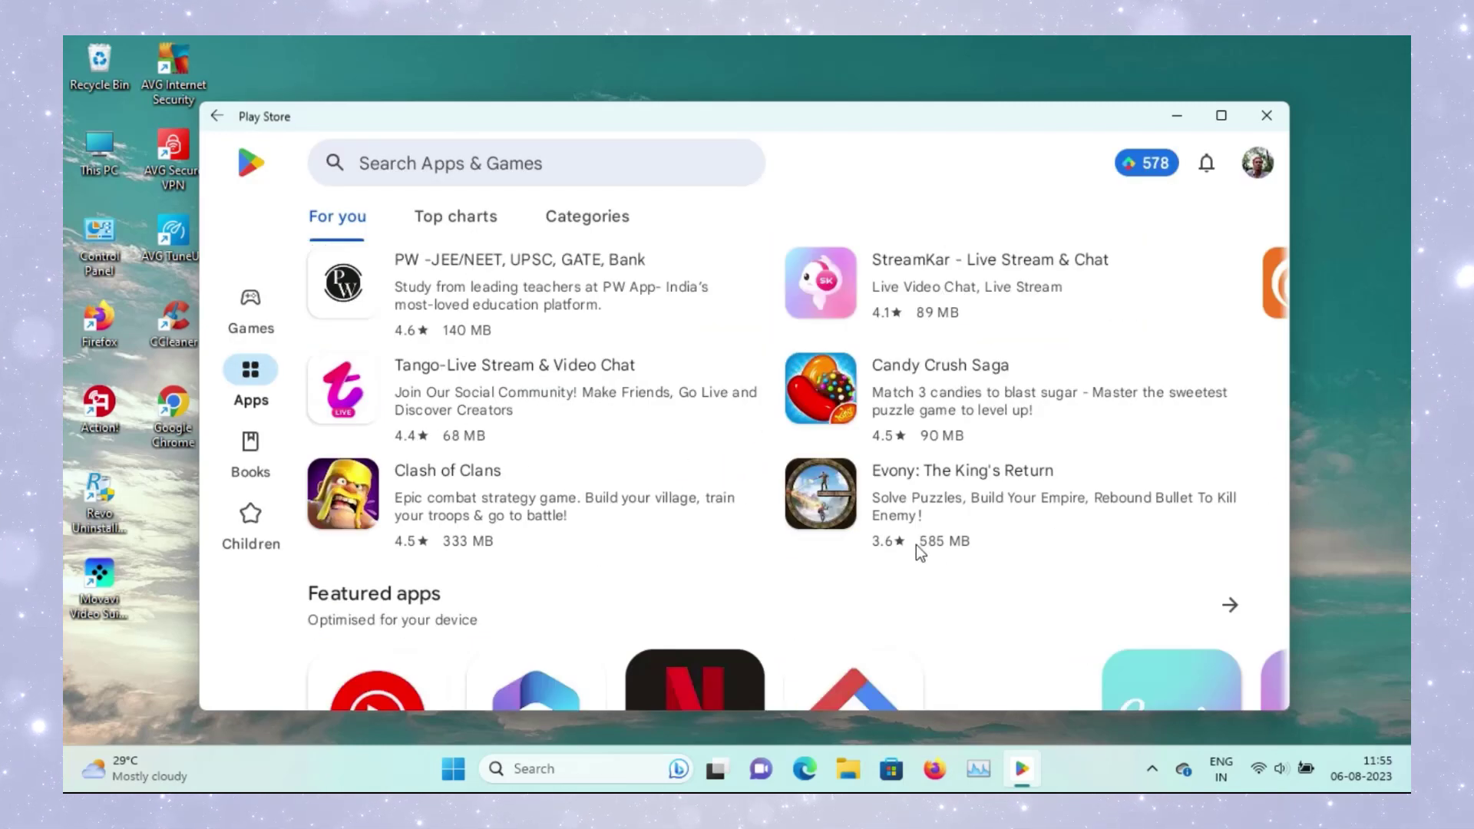
{"action": "scroll", "coordinate": [924, 561], "scroll_direction": "up", "scroll_amount": 12}
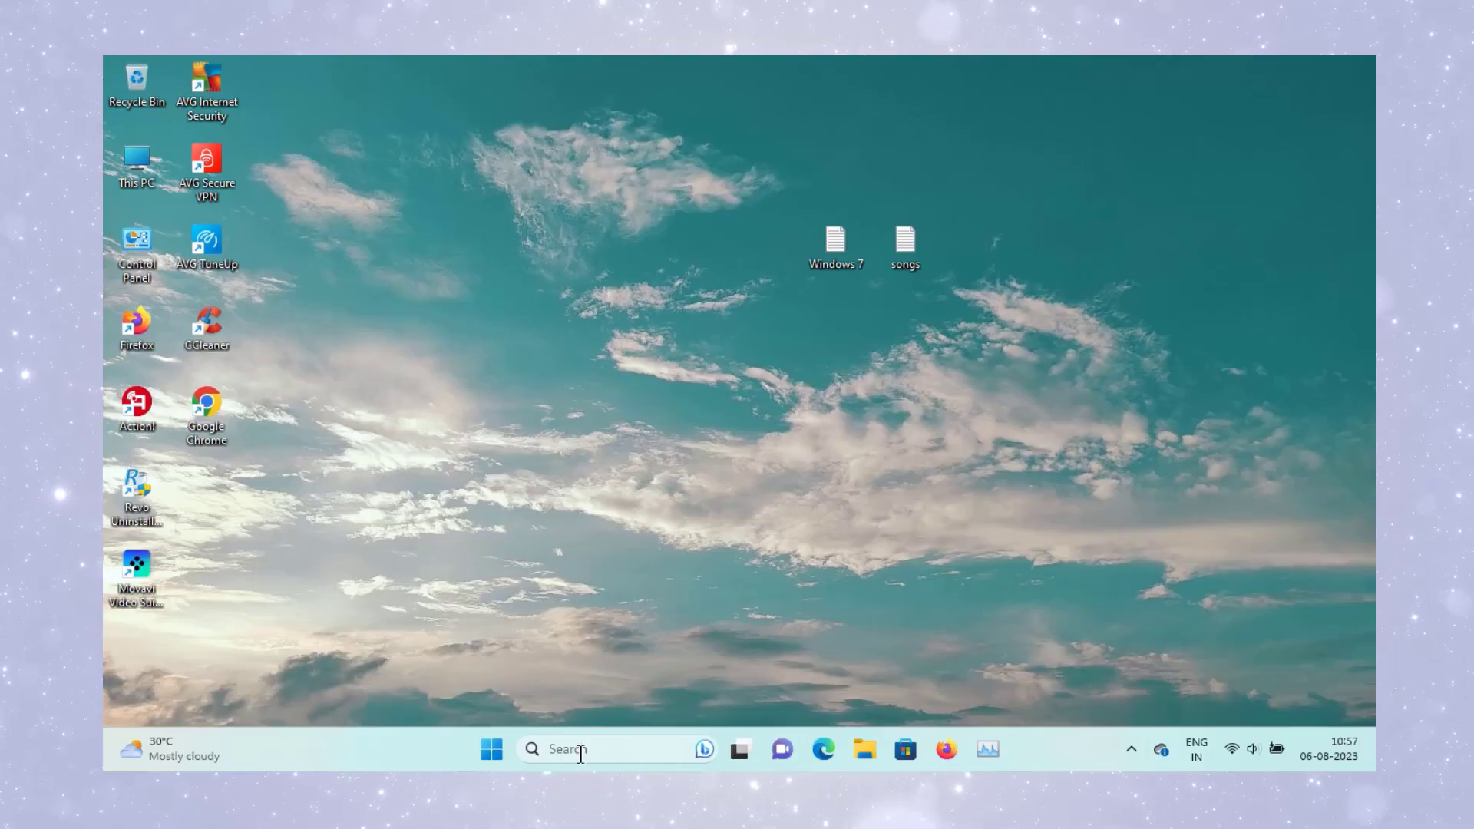
- Open Task Manager maximized, check the CPU virtualization status in its performance view, and close it
{"action": "left_click", "coordinate": [582, 751]}
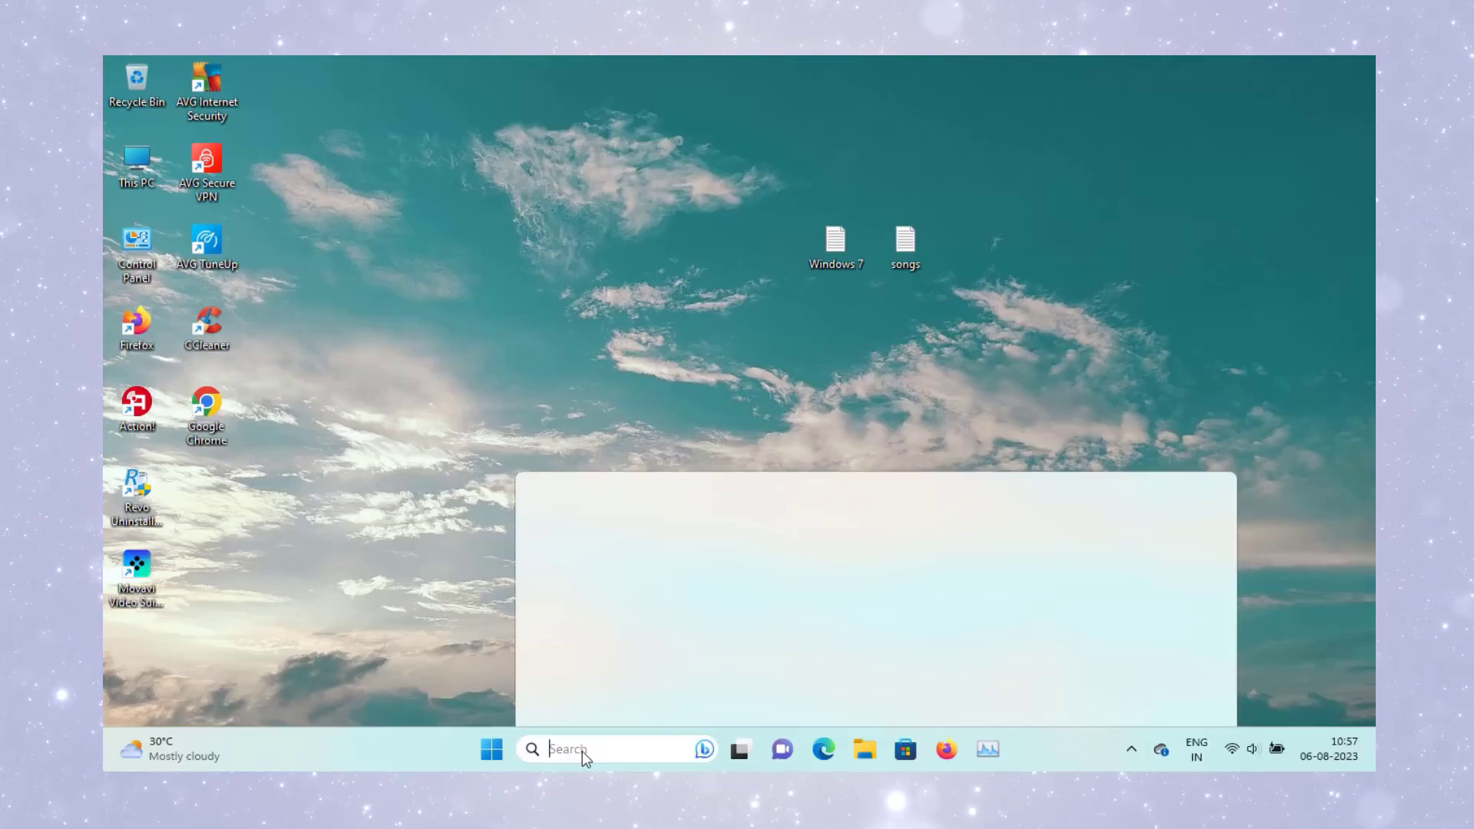
{"action": "type", "text": "tas"}
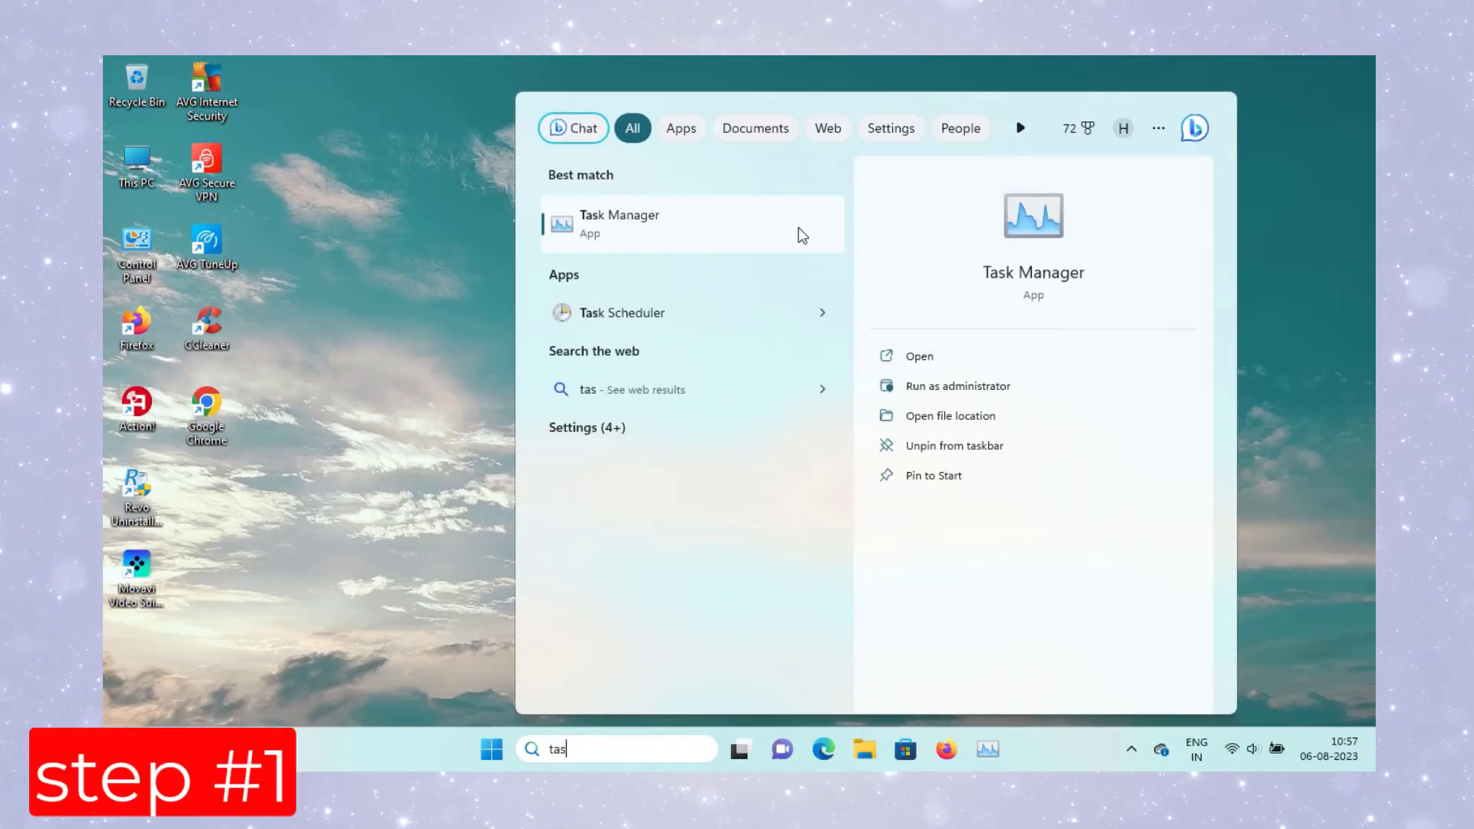
{"action": "left_click", "coordinate": [756, 240]}
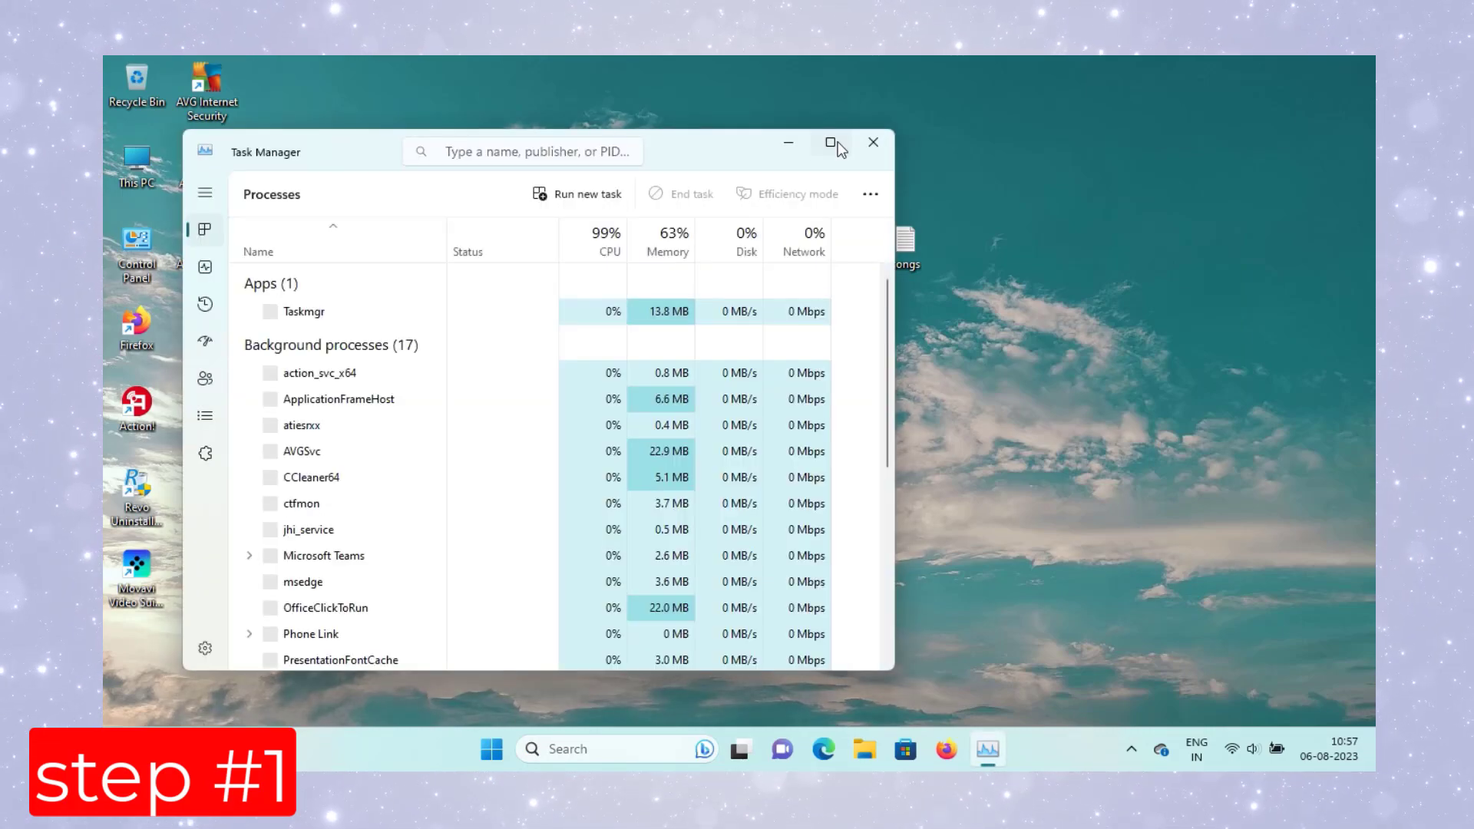
{"action": "left_click", "coordinate": [831, 142]}
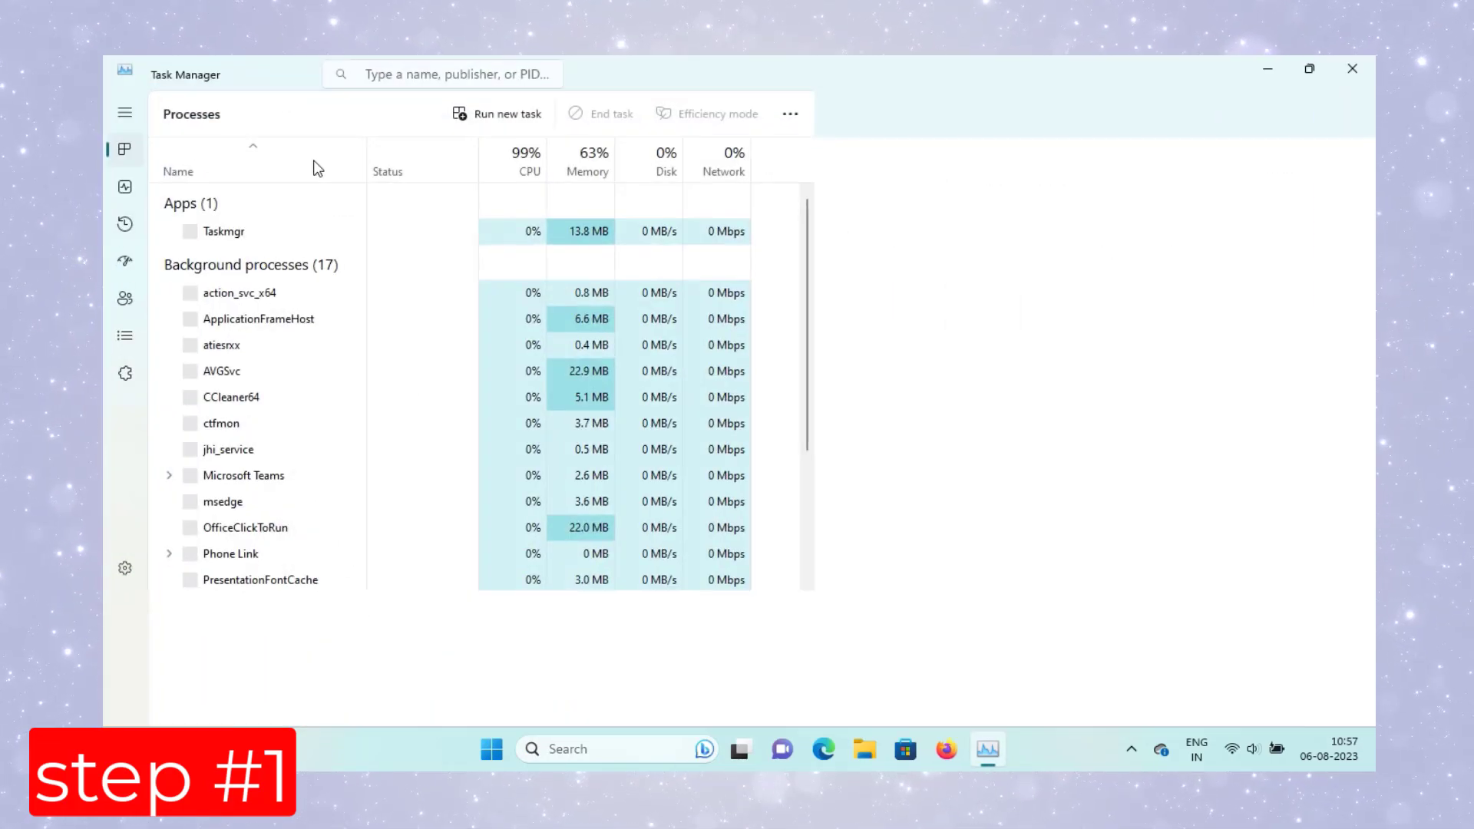
{"action": "left_click", "coordinate": [124, 189]}
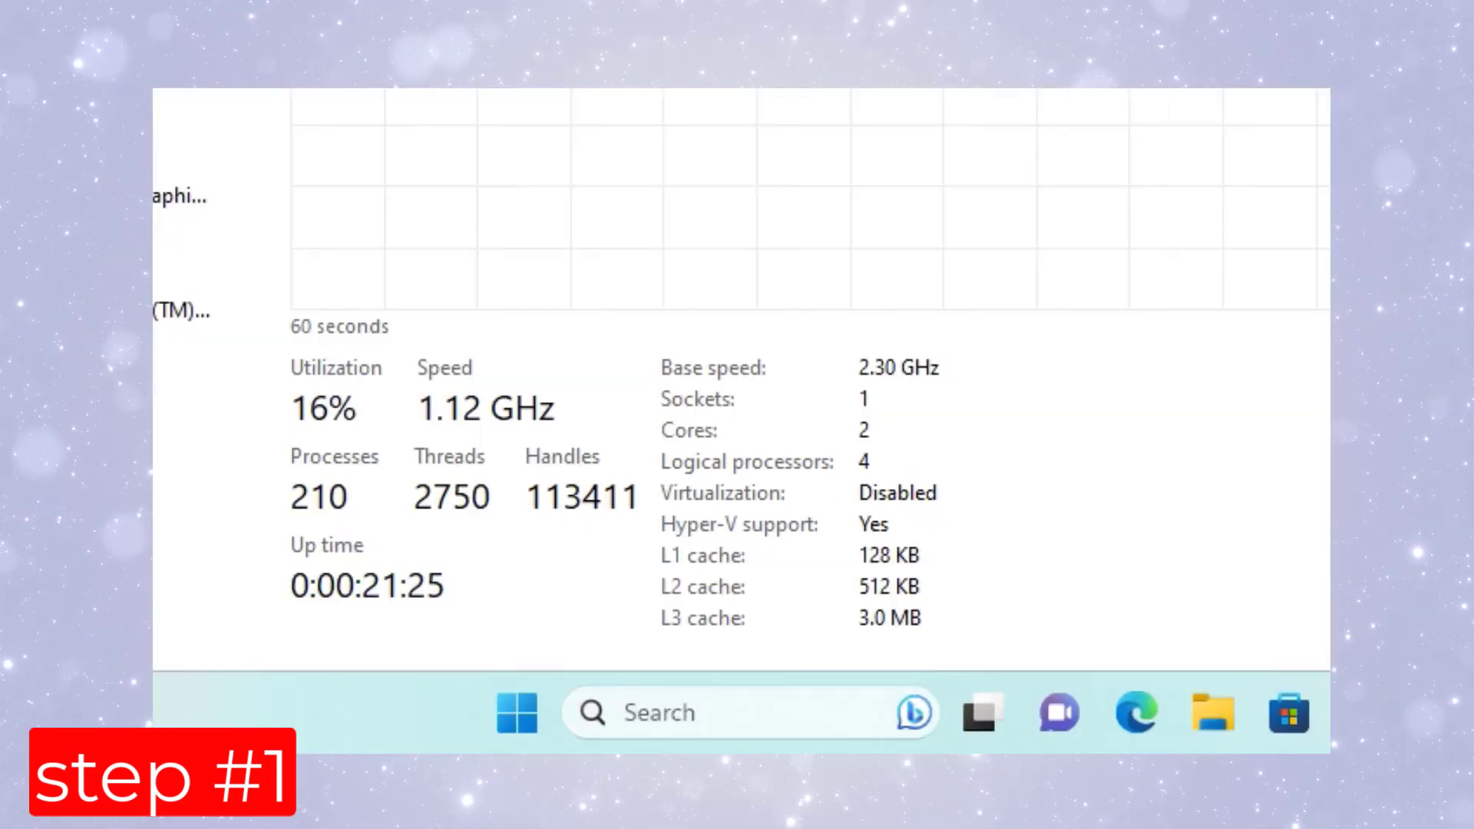
{"action": "left_click", "coordinate": [1363, 56]}
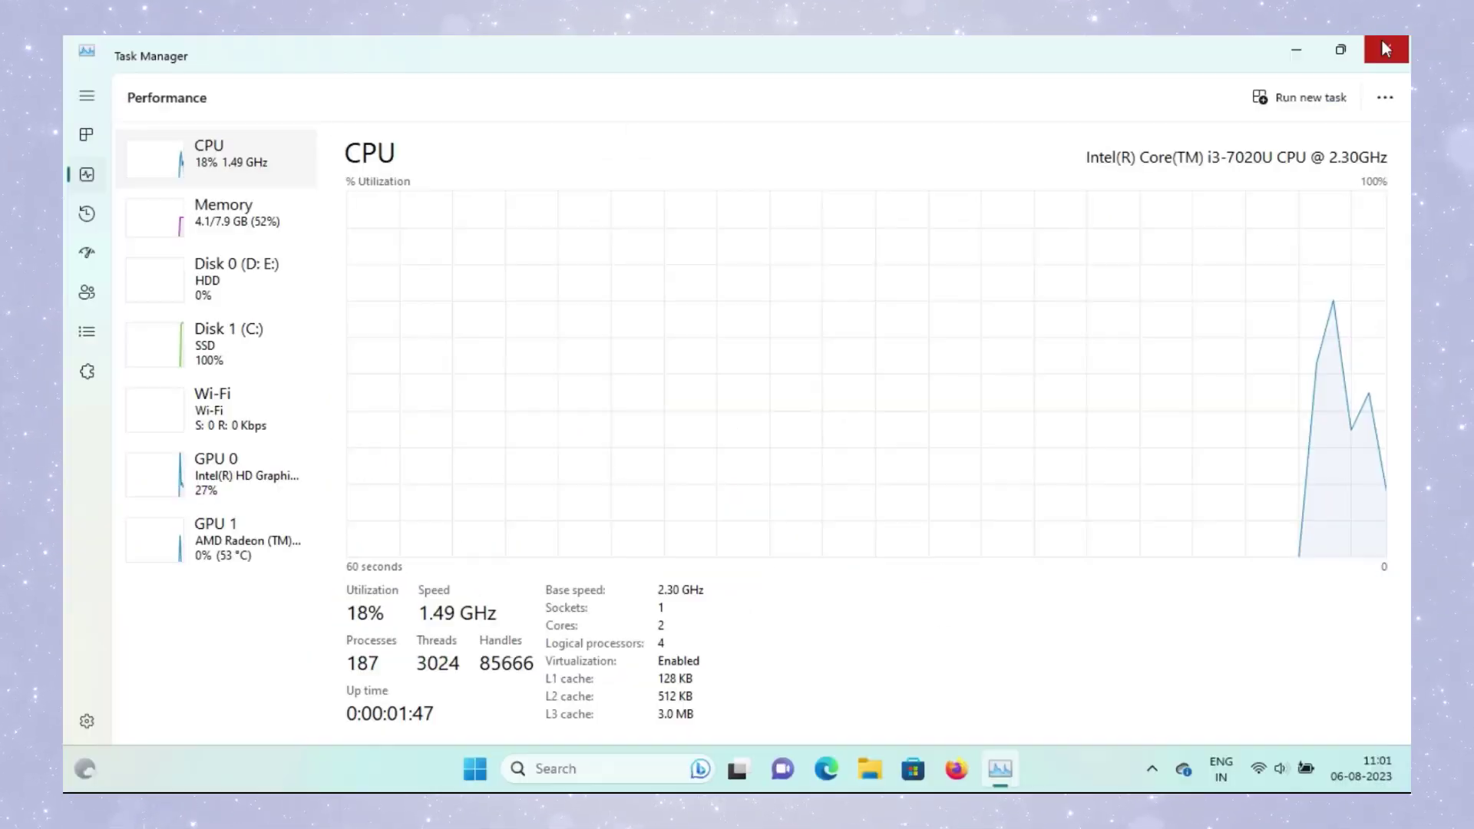
{"action": "left_click", "coordinate": [1385, 49]}
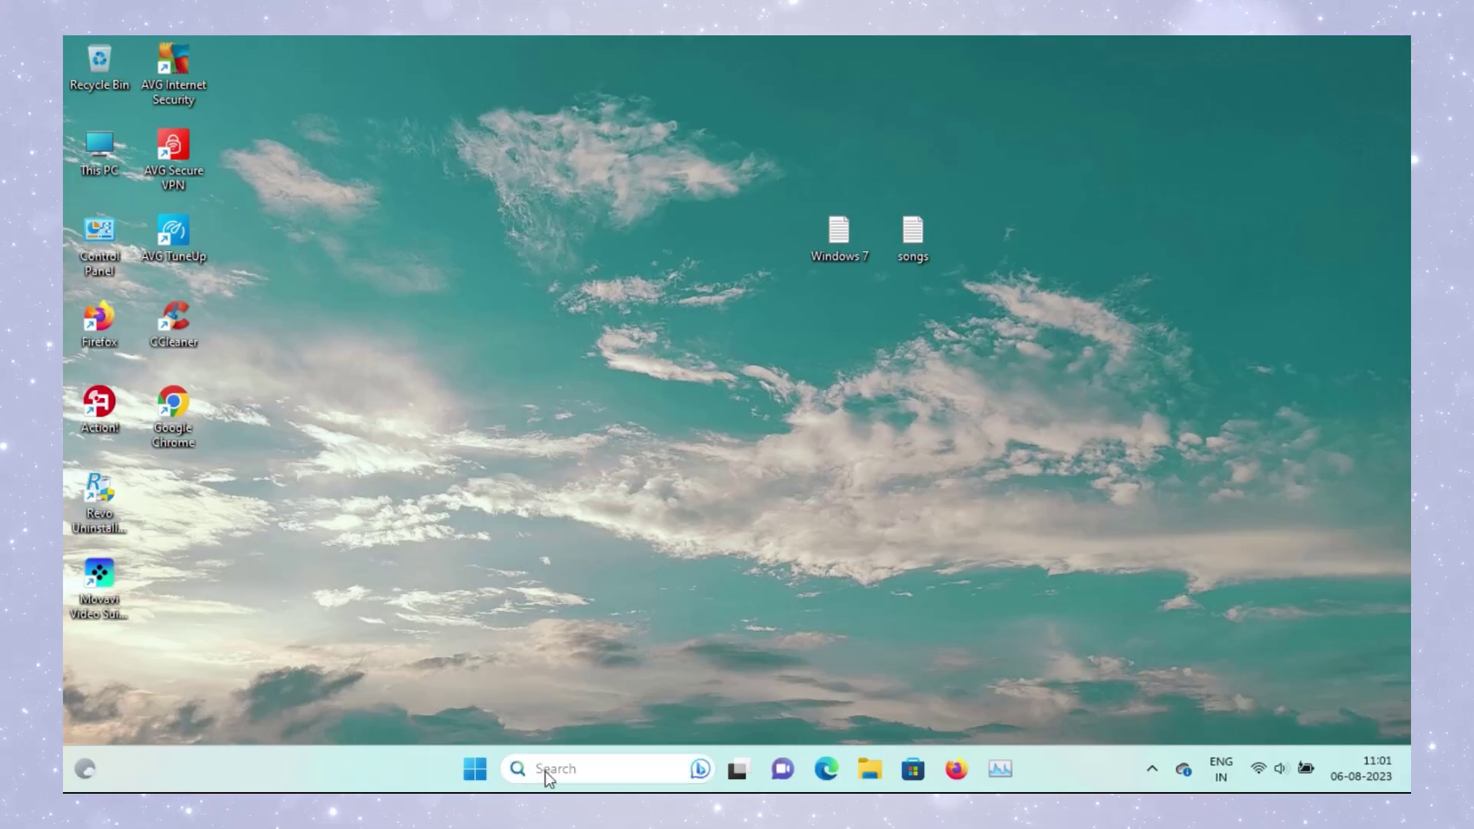
- Open Control Panel and show its items as large icons
{"action": "left_click", "coordinate": [545, 770]}
{"action": "type", "text": "c"}
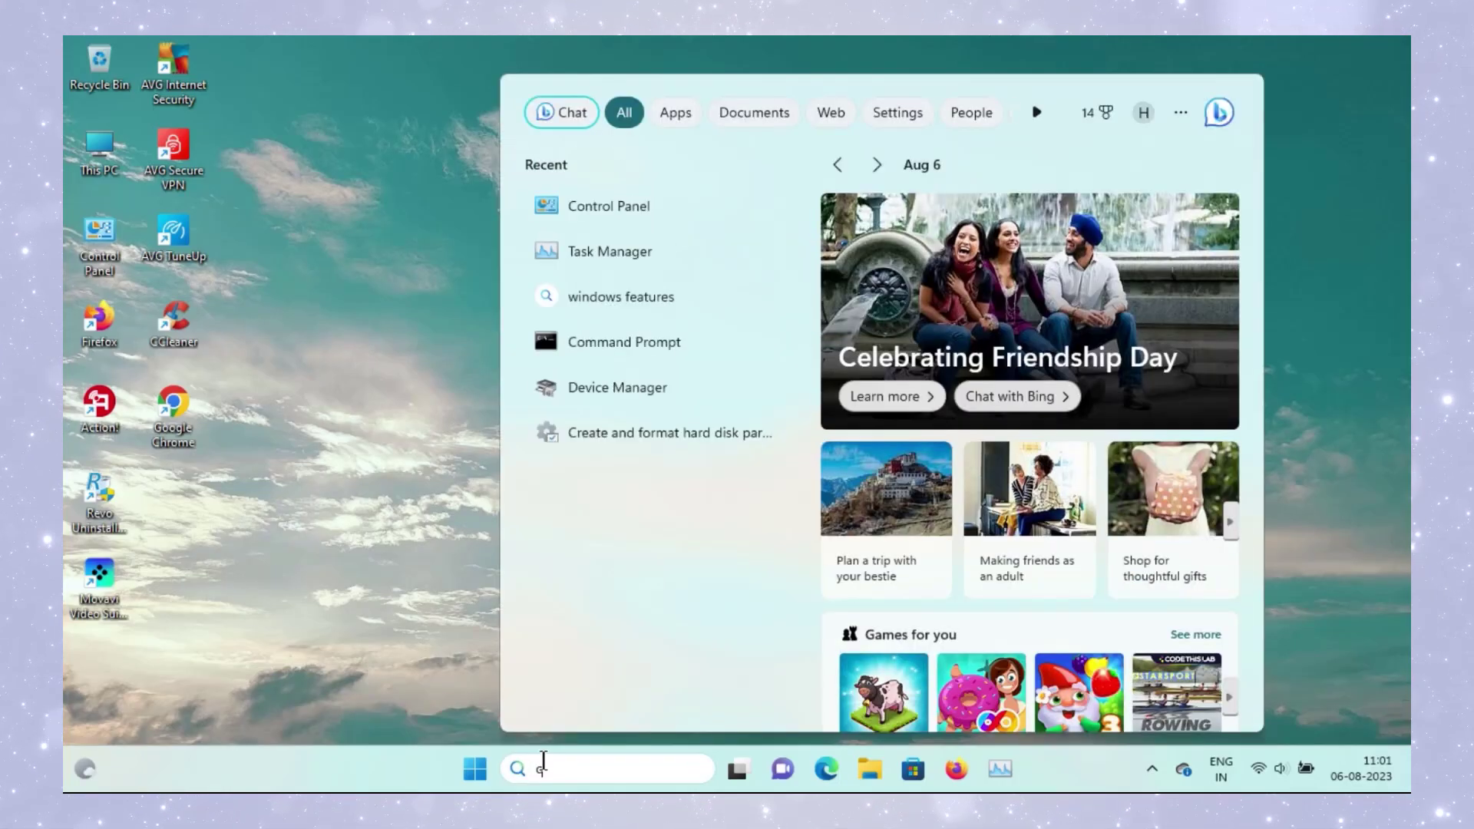
{"action": "type", "text": "on"}
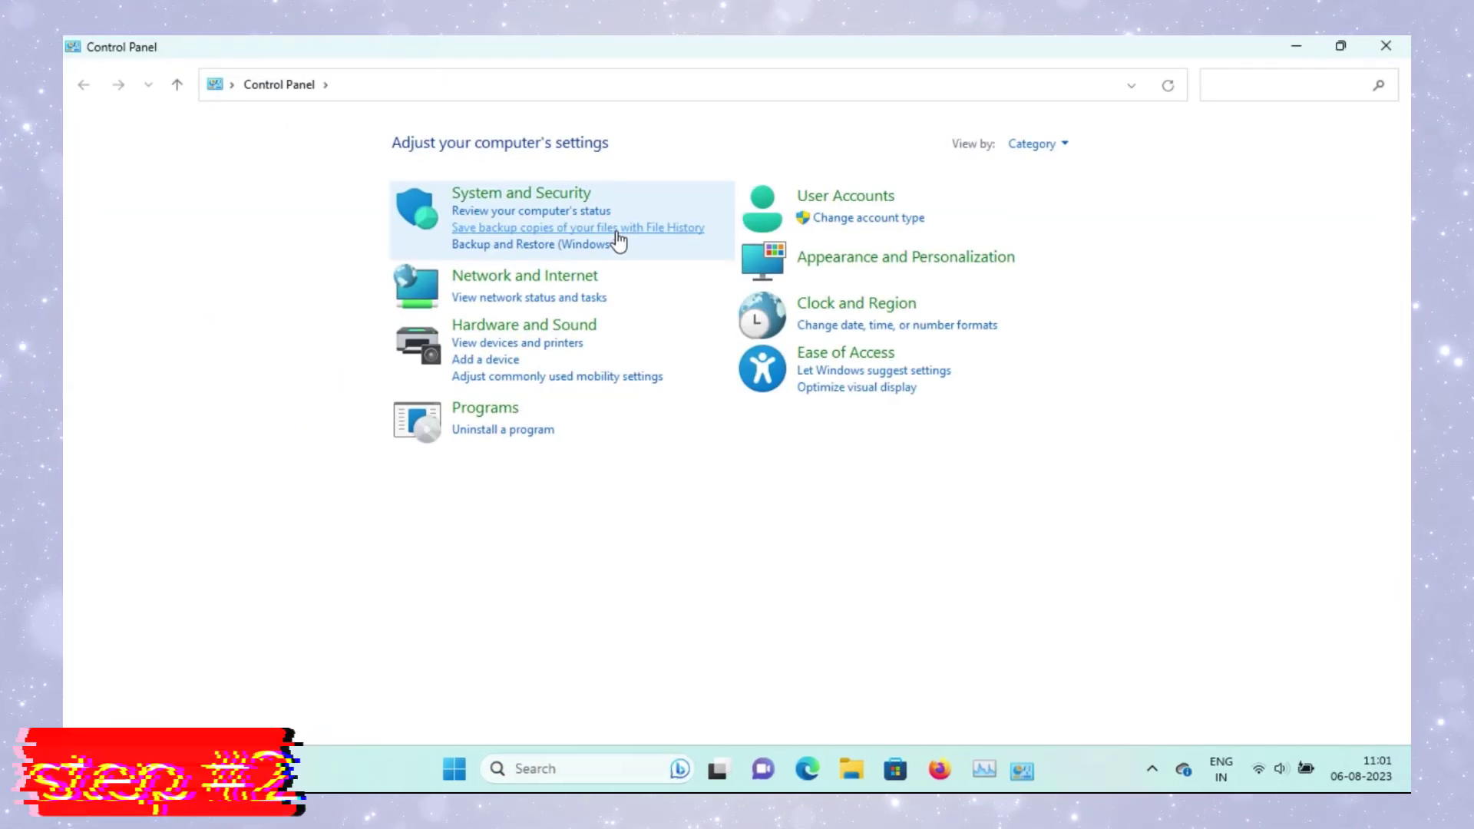
{"action": "left_click", "coordinate": [1062, 144]}
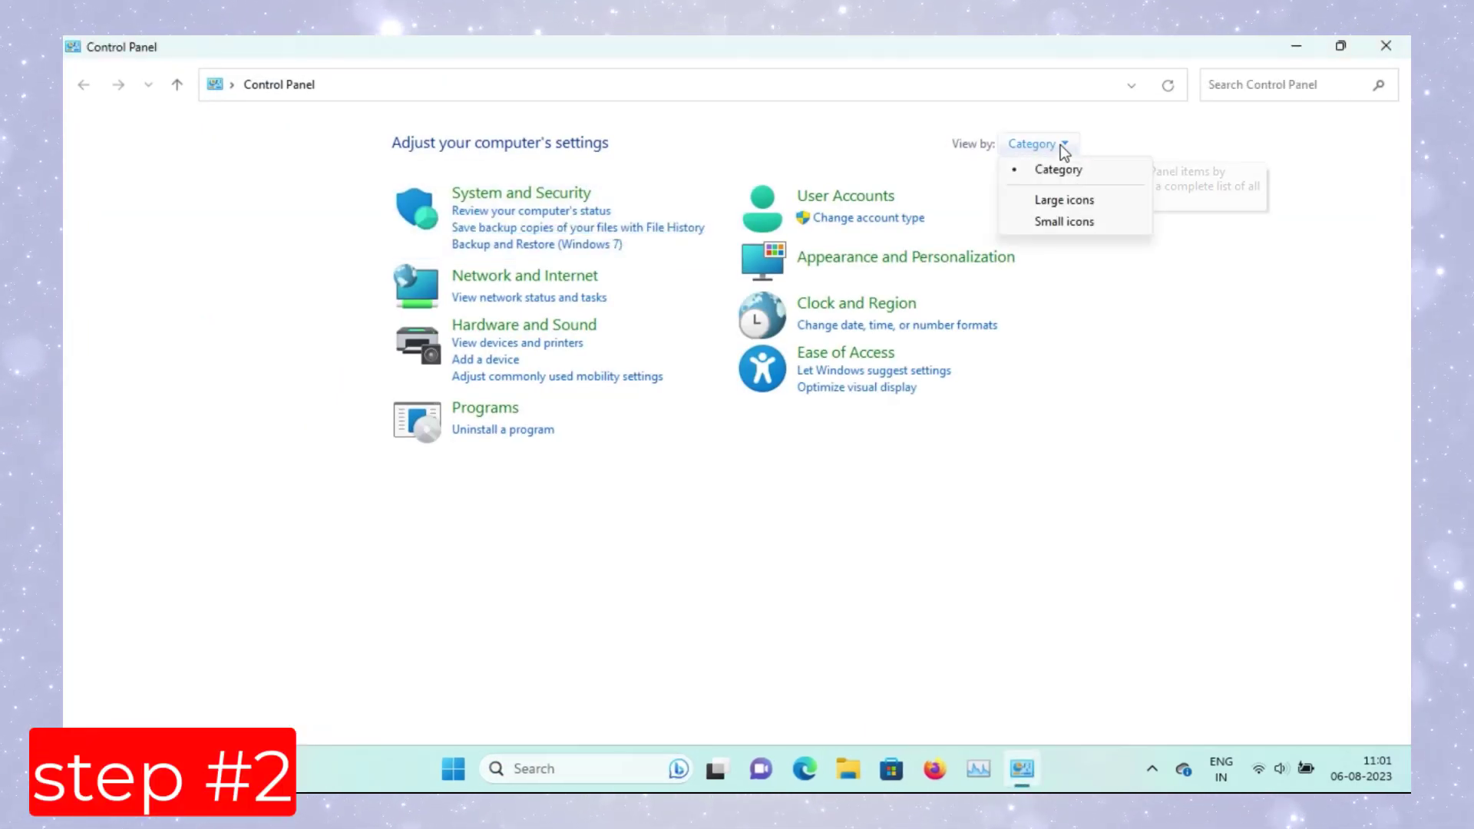
{"action": "left_click", "coordinate": [1059, 199]}
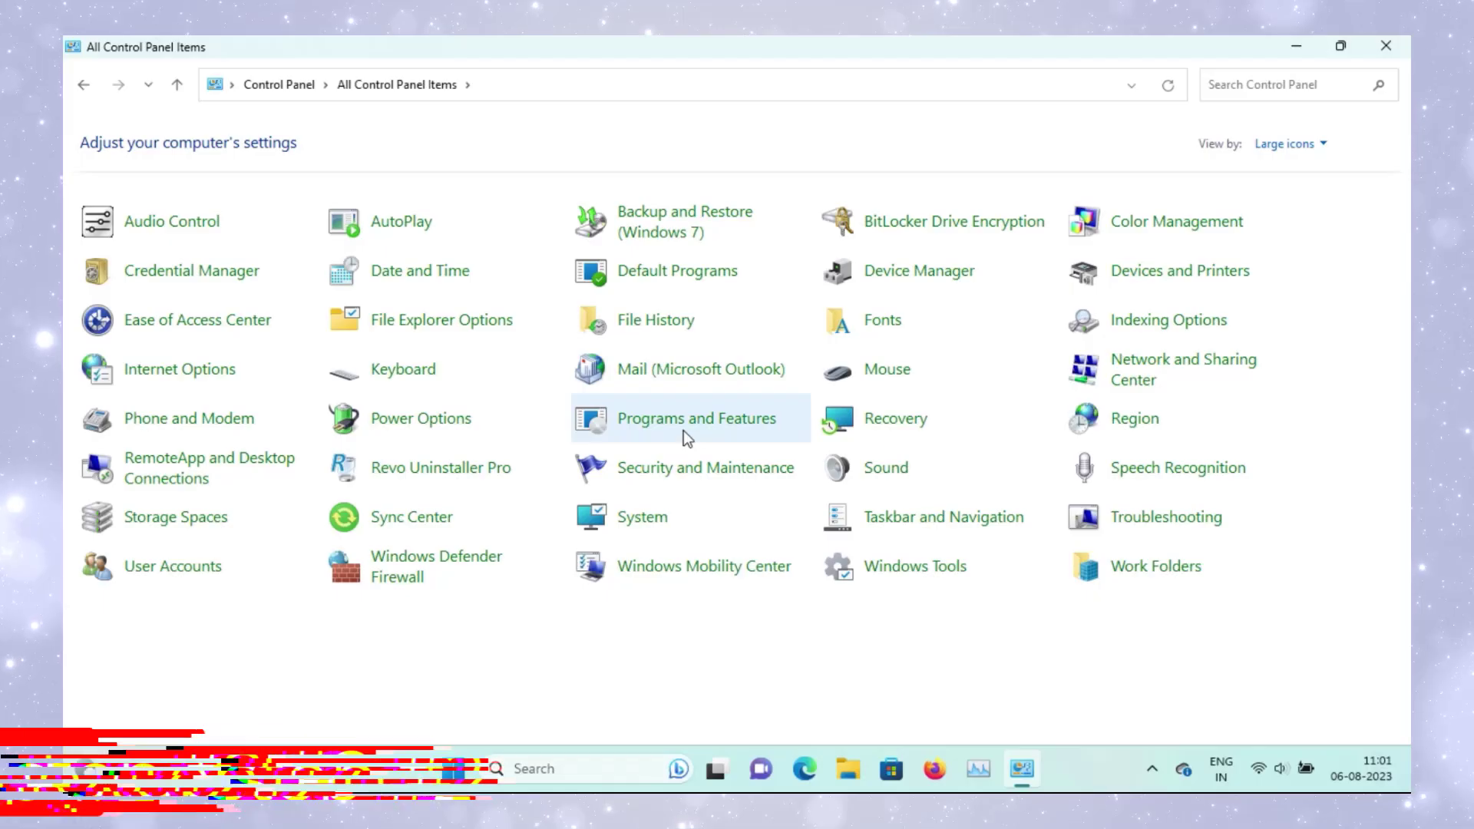
- Turn on the Windows features Virtual Machine Platform, Windows Hypervisor Platform and Windows Subsystem for Linux
{"action": "left_click", "coordinate": [684, 433]}
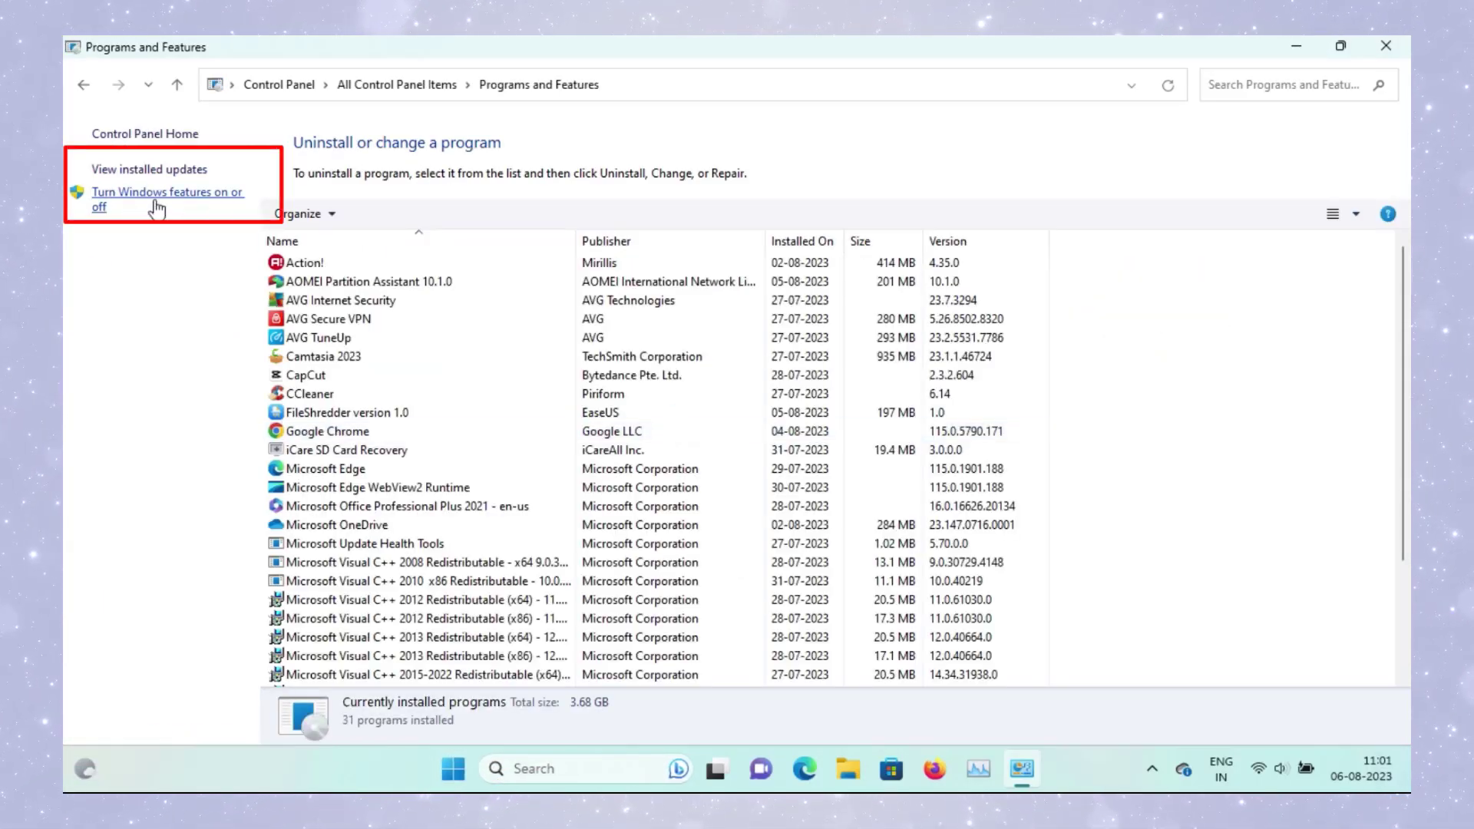
{"action": "left_click", "coordinate": [156, 201]}
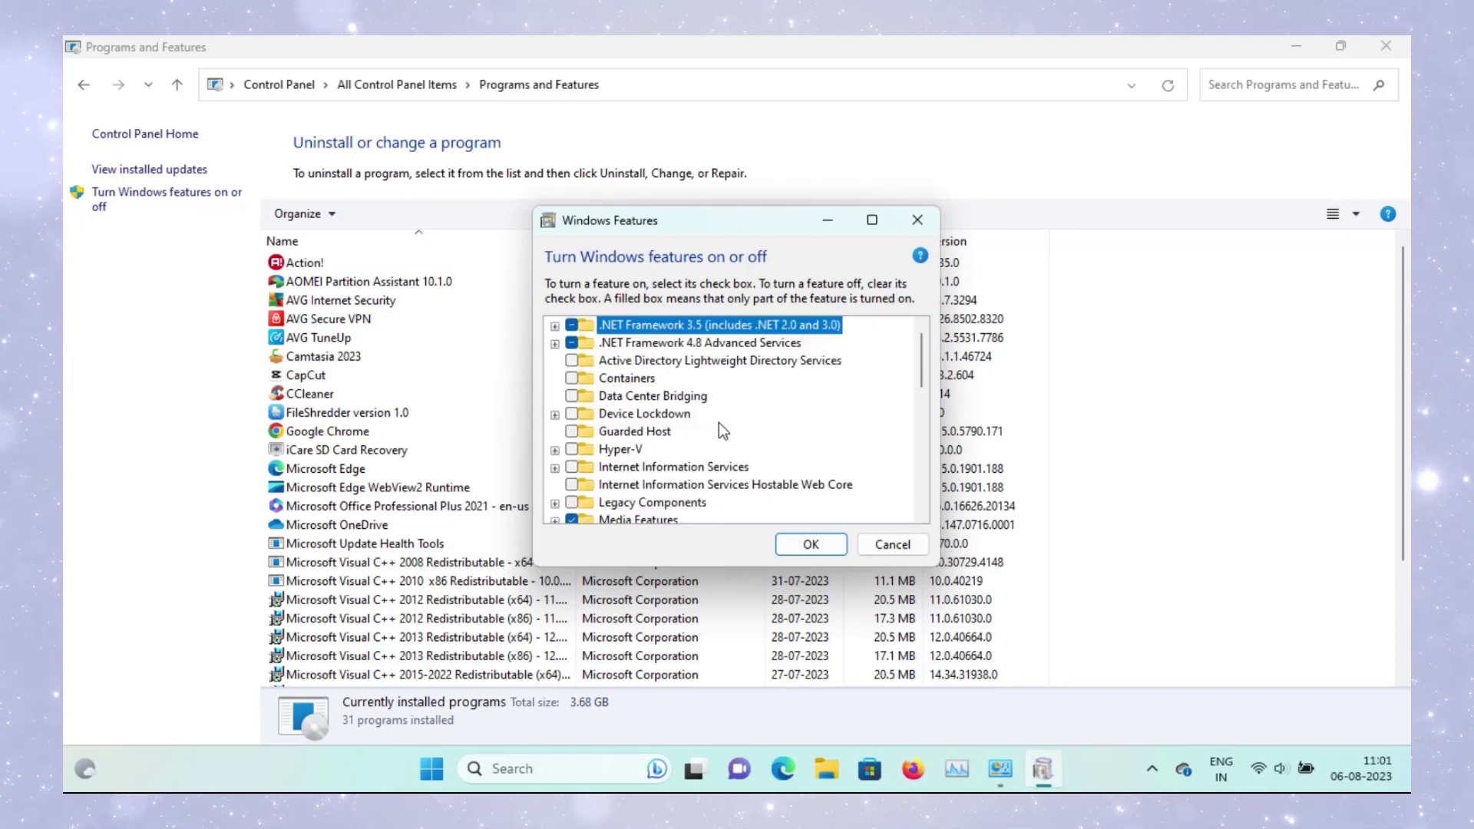
{"action": "scroll", "coordinate": [719, 424], "scroll_direction": "down", "scroll_amount": 8}
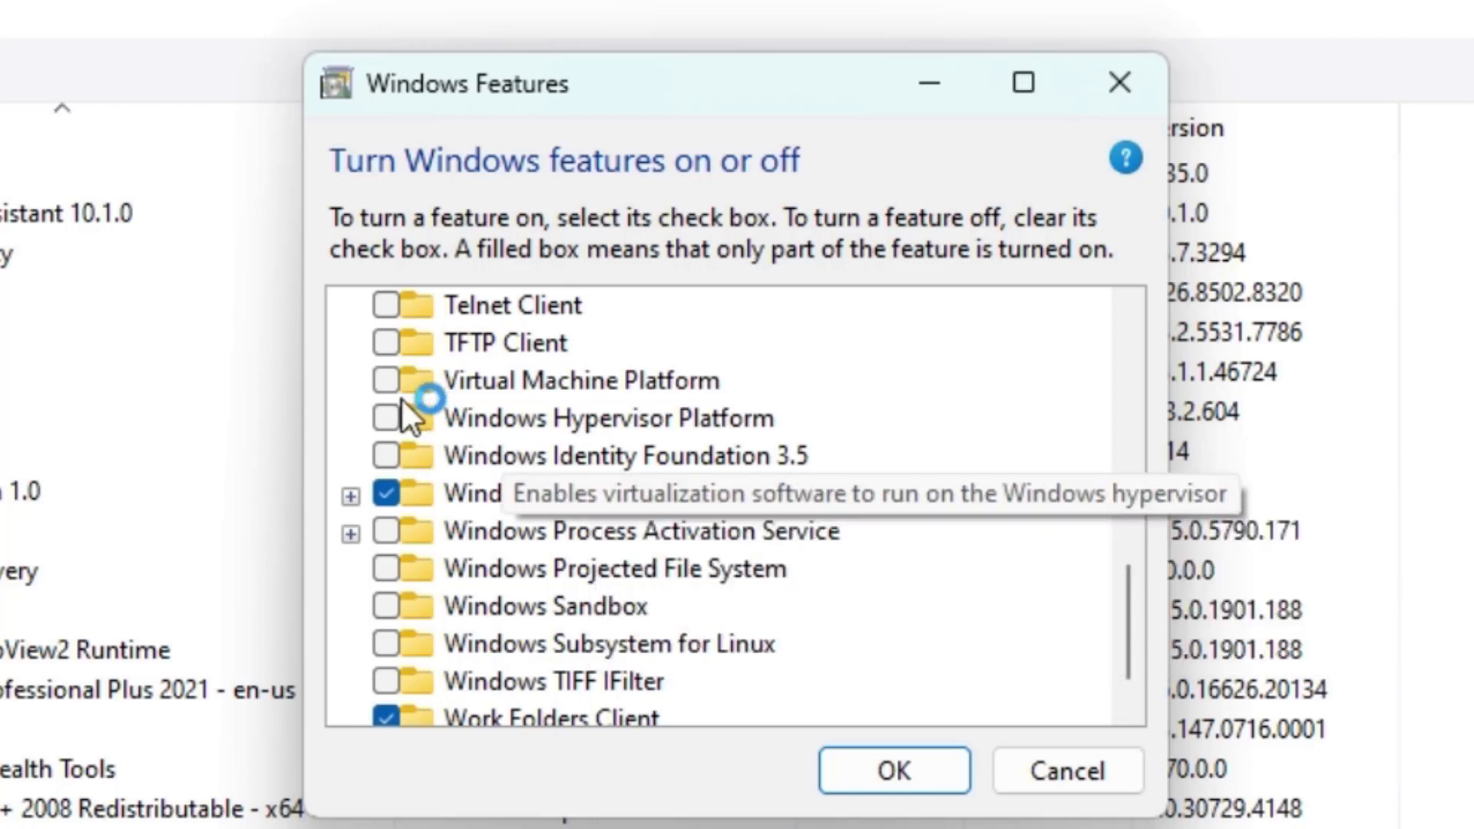
{"action": "left_click", "coordinate": [381, 381]}
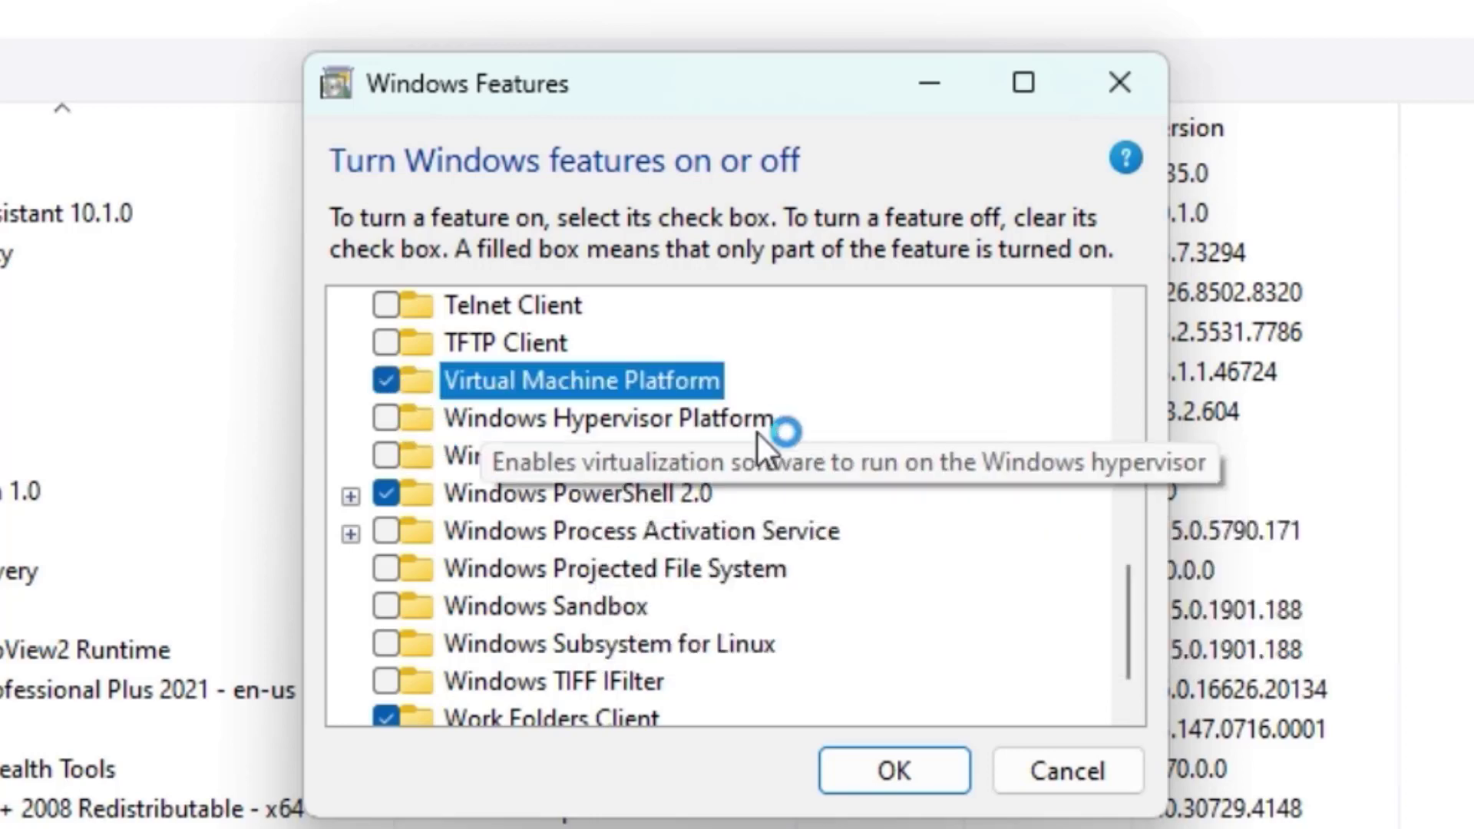
{"action": "left_click", "coordinate": [387, 416]}
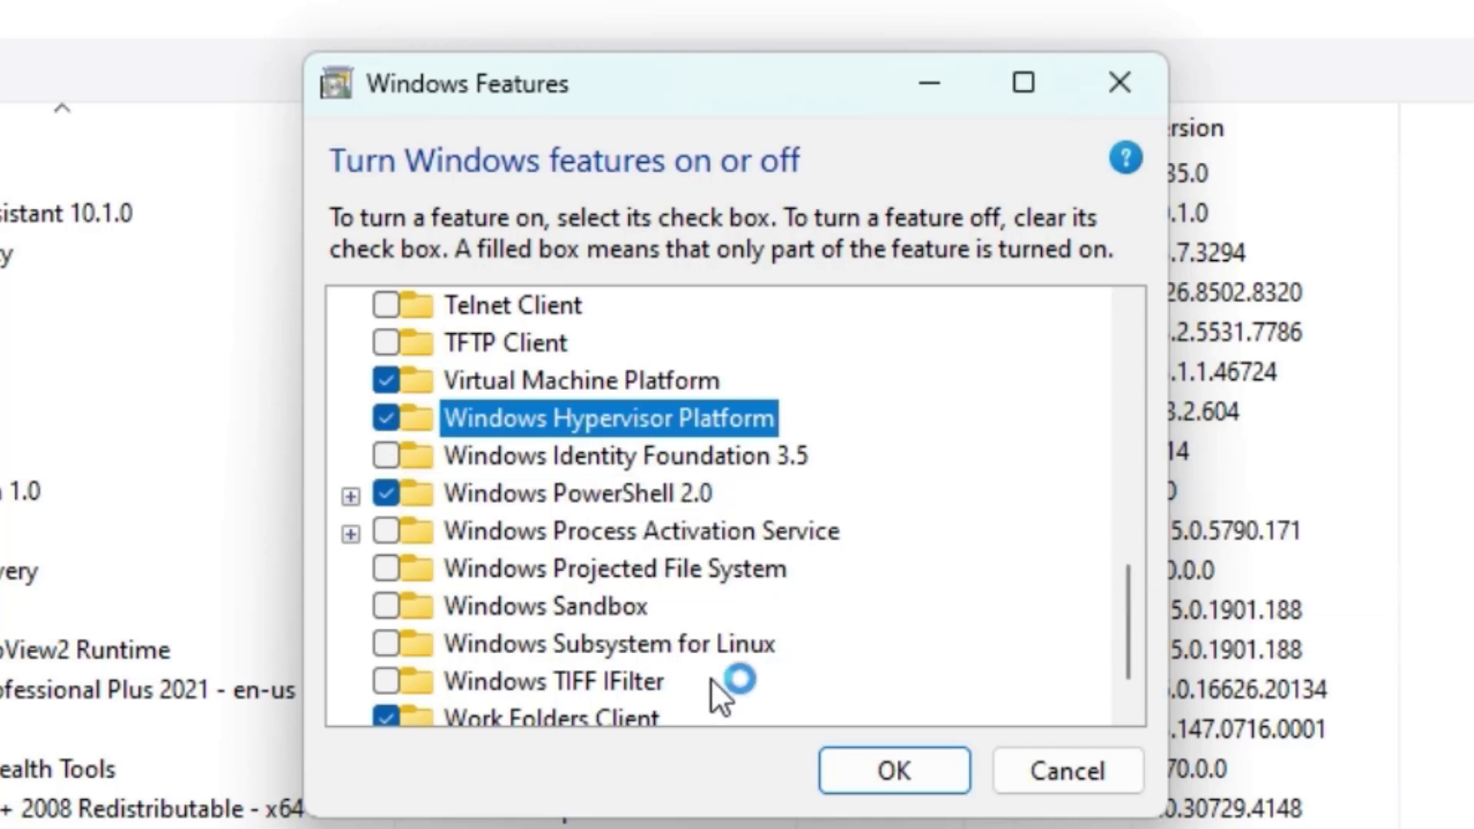
{"action": "left_click", "coordinate": [384, 652]}
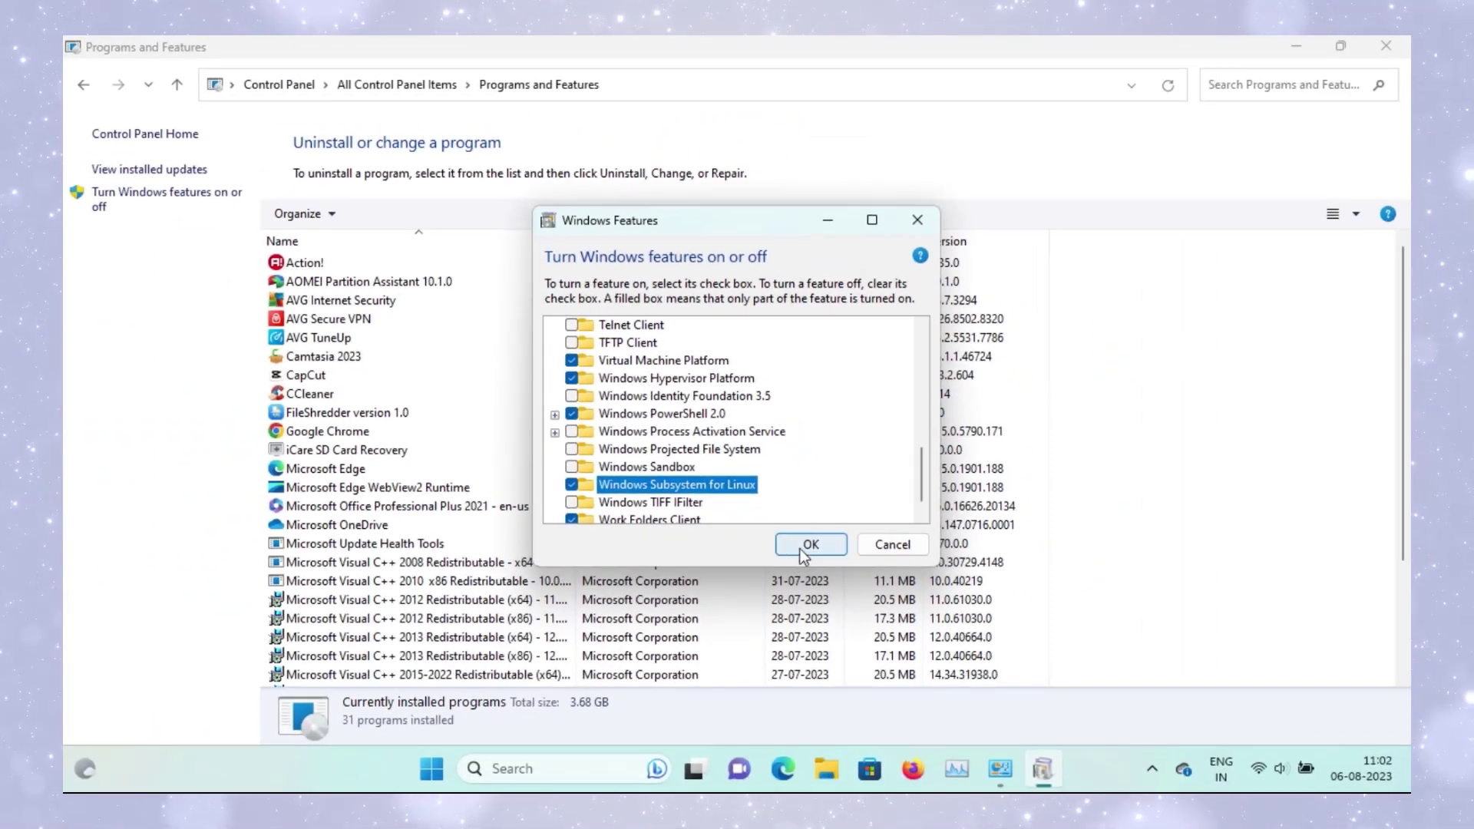
{"action": "left_click", "coordinate": [818, 607]}
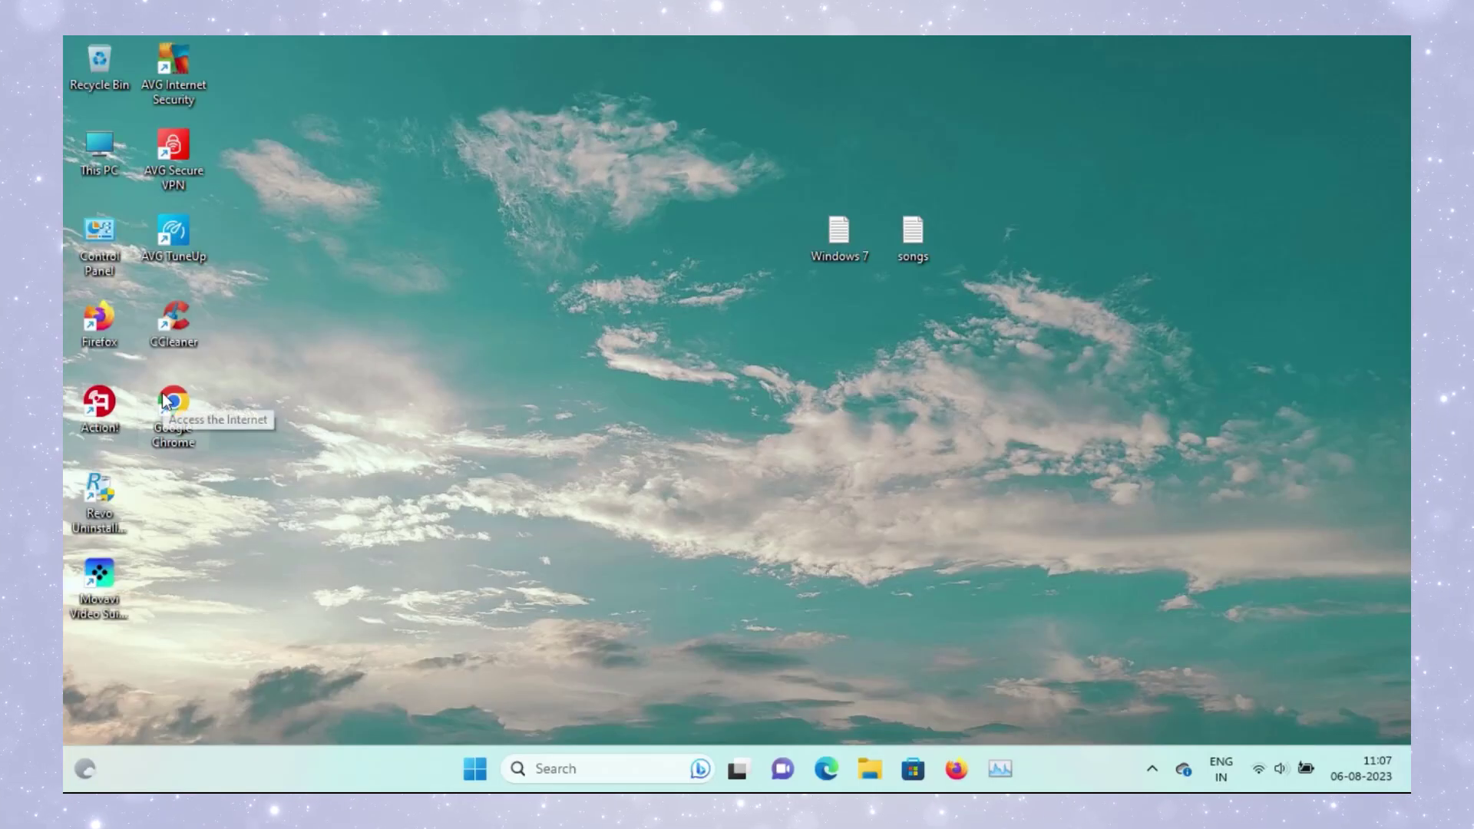
- Open Google Chrome and search Google for "wsa file download github"
{"action": "double_click", "coordinate": [163, 393]}
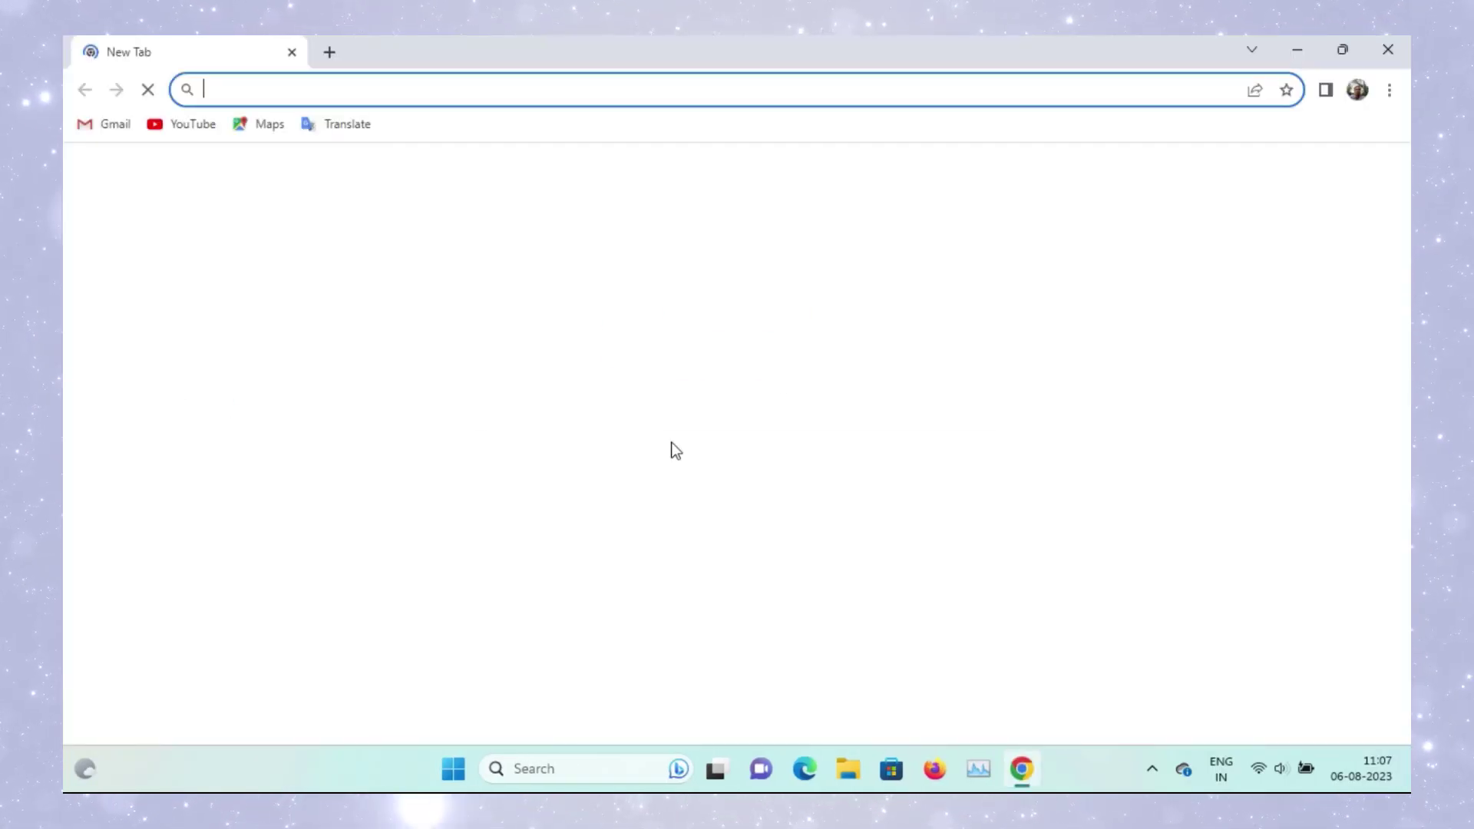
{"action": "left_click", "coordinate": [672, 448]}
{"action": "type", "text": "wsa file"}
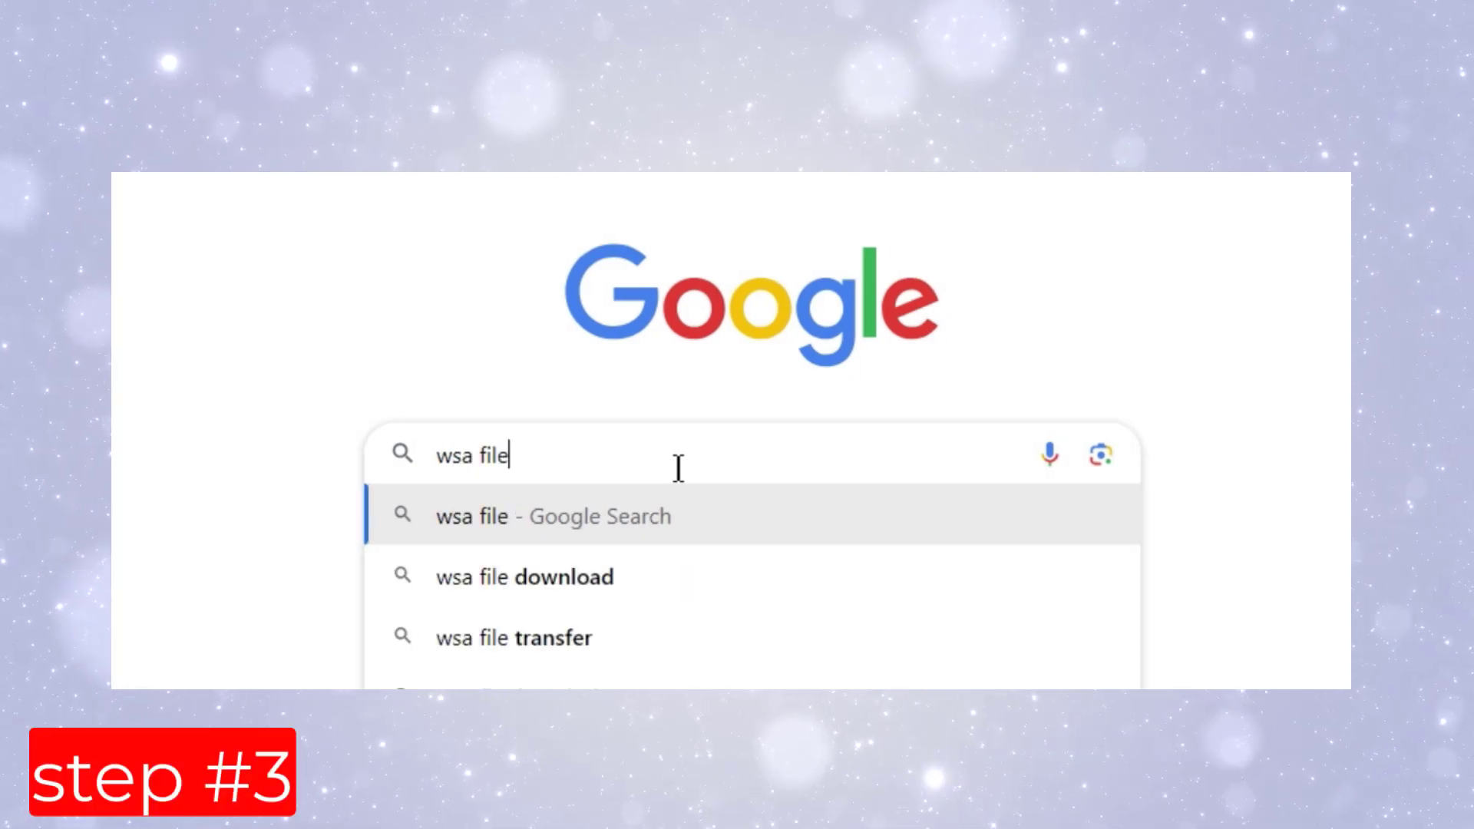
{"action": "type", "text": " download gith"}
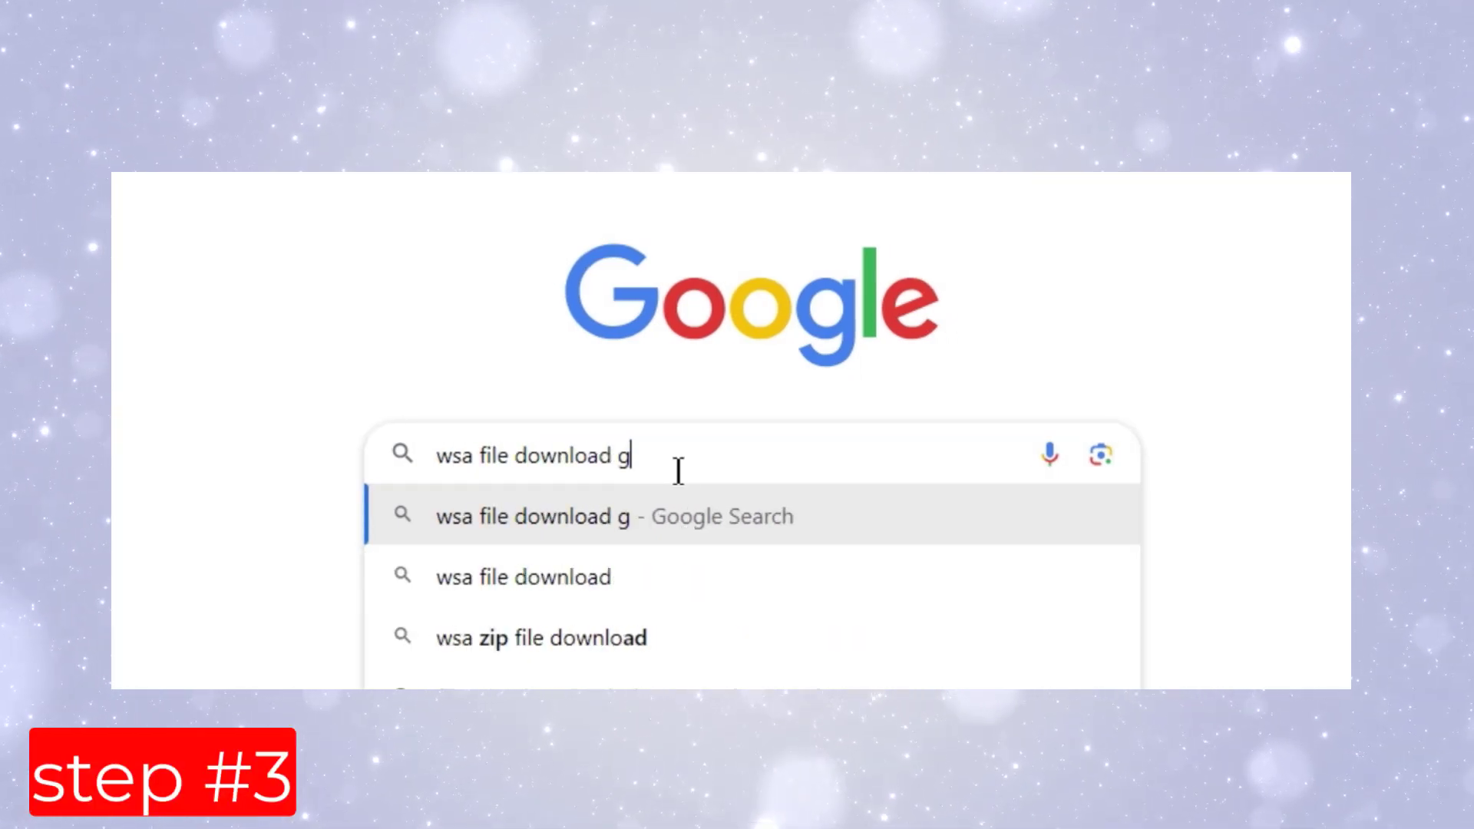
{"action": "type", "text": "ub"}
{"action": "left_click", "coordinate": [787, 511]}
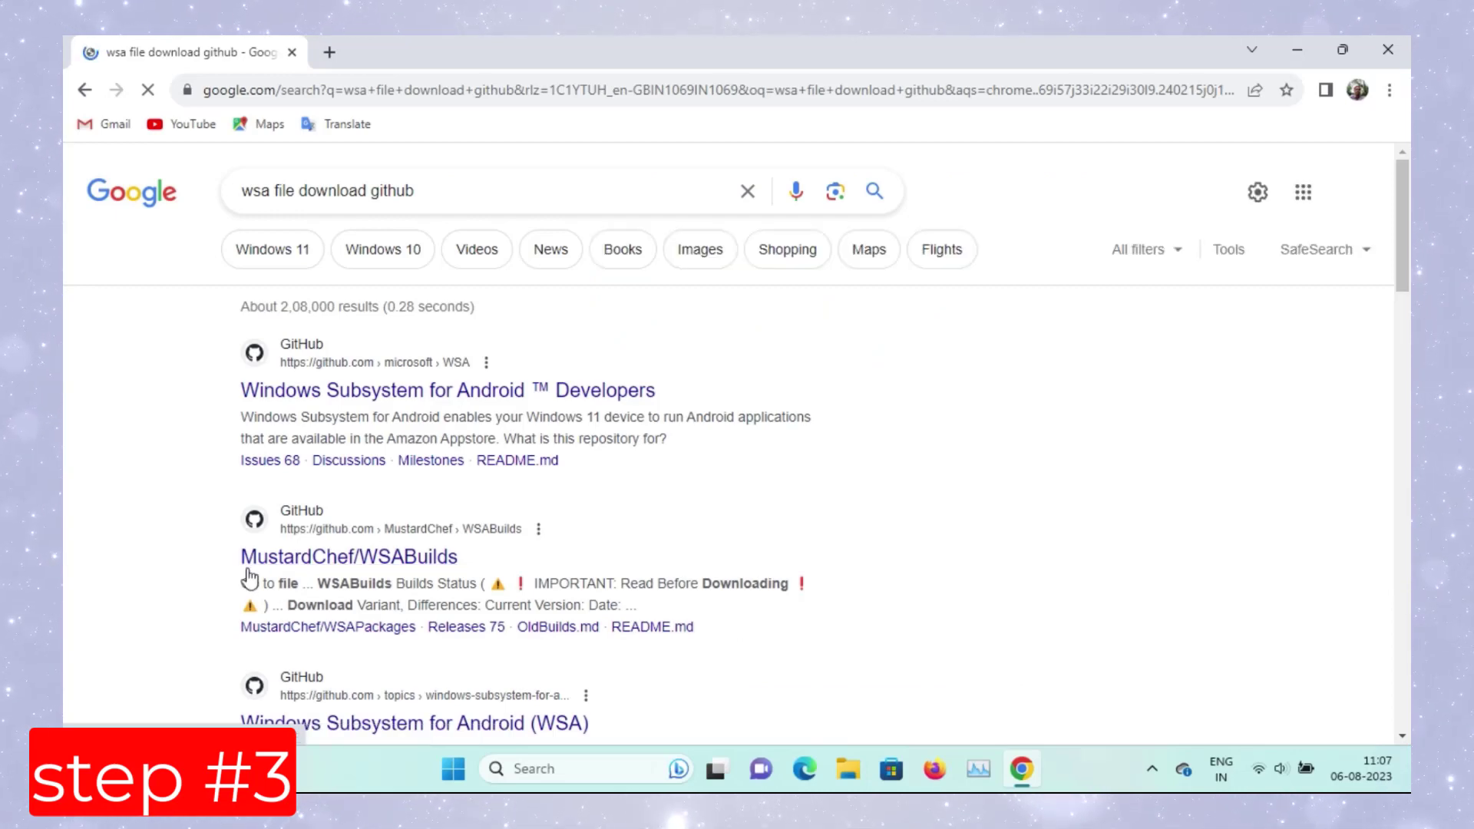
- Open the MustardChef/WSABuilds repository on GitHub and find its table of download pages
{"action": "left_click", "coordinate": [424, 562]}
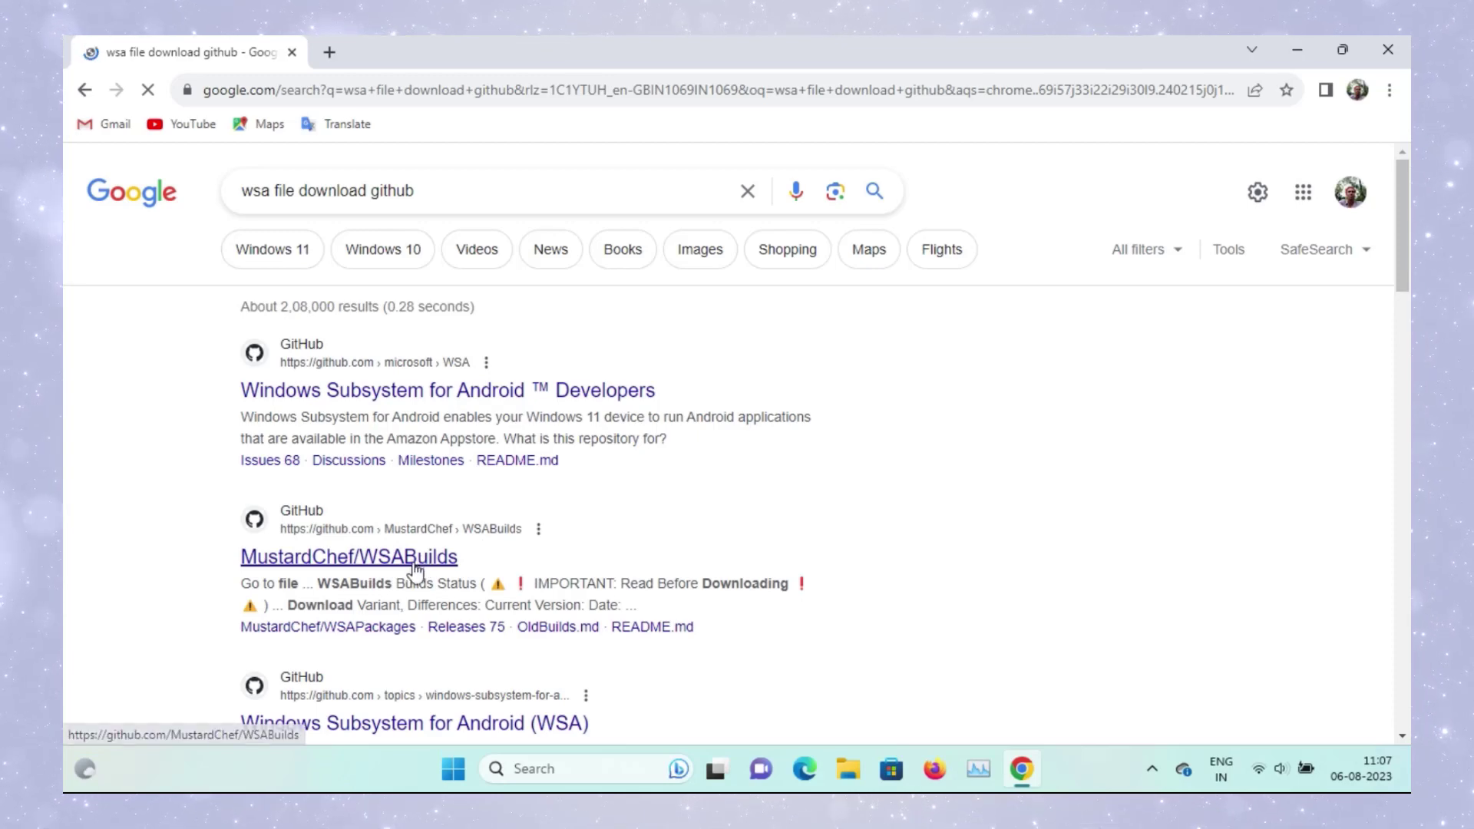
{"action": "left_click", "coordinate": [354, 565]}
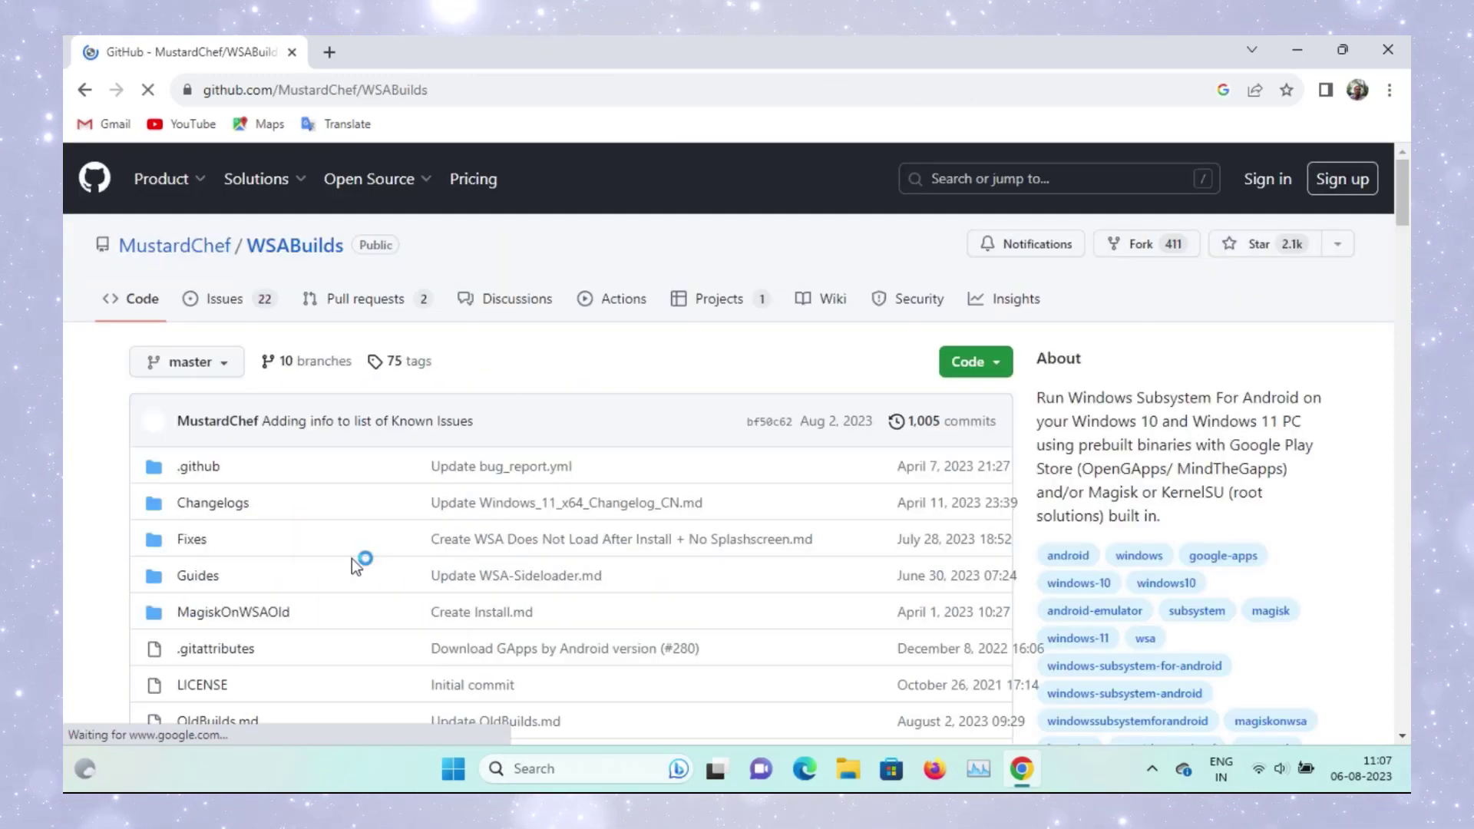
{"action": "scroll", "coordinate": [395, 547], "scroll_direction": "down", "scroll_amount": 4}
{"action": "scroll", "coordinate": [394, 547], "scroll_direction": "down", "scroll_amount": 14}
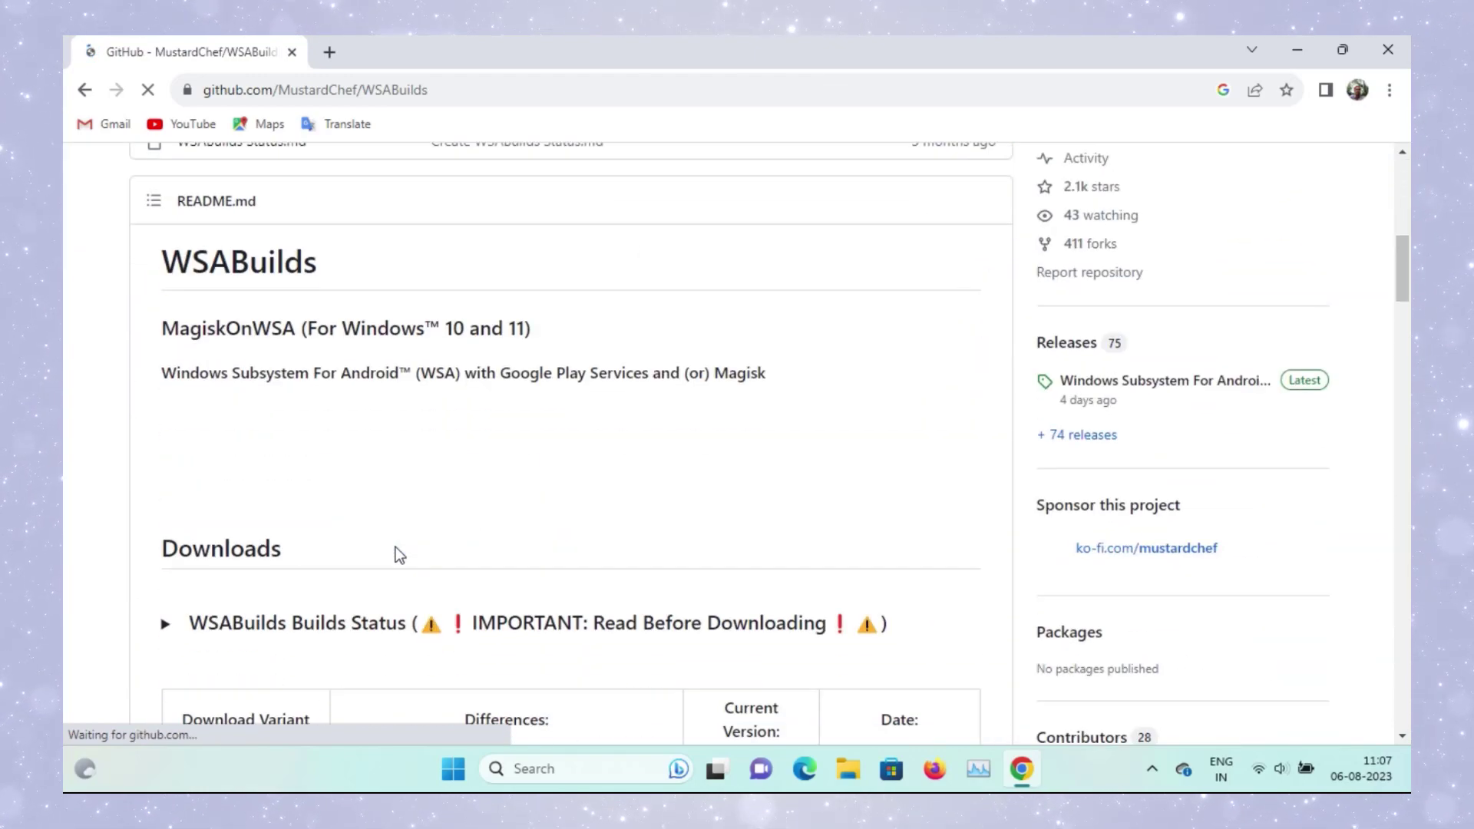
{"action": "scroll", "coordinate": [397, 546], "scroll_direction": "down", "scroll_amount": 3}
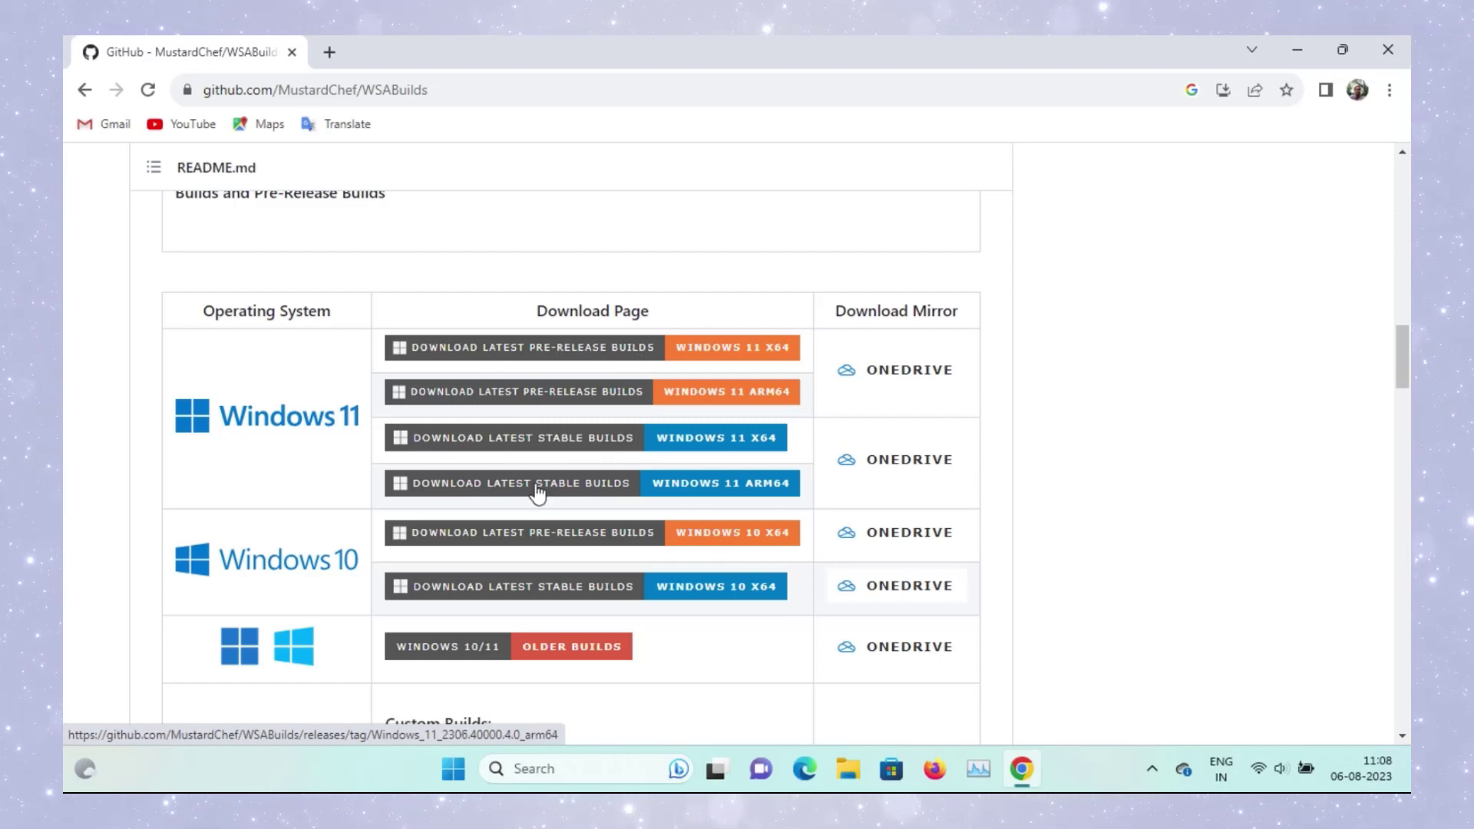
- Download WSA_2306.40000.4.0_x64_Release-Nightly-MindTheGapps-13.0-RemovedAmazon.zip from the latest stable Windows 11 x64 release, and close the browser once it finishes
{"action": "left_click", "coordinate": [529, 446]}
{"action": "scroll", "coordinate": [524, 439], "scroll_direction": "down", "scroll_amount": 10}
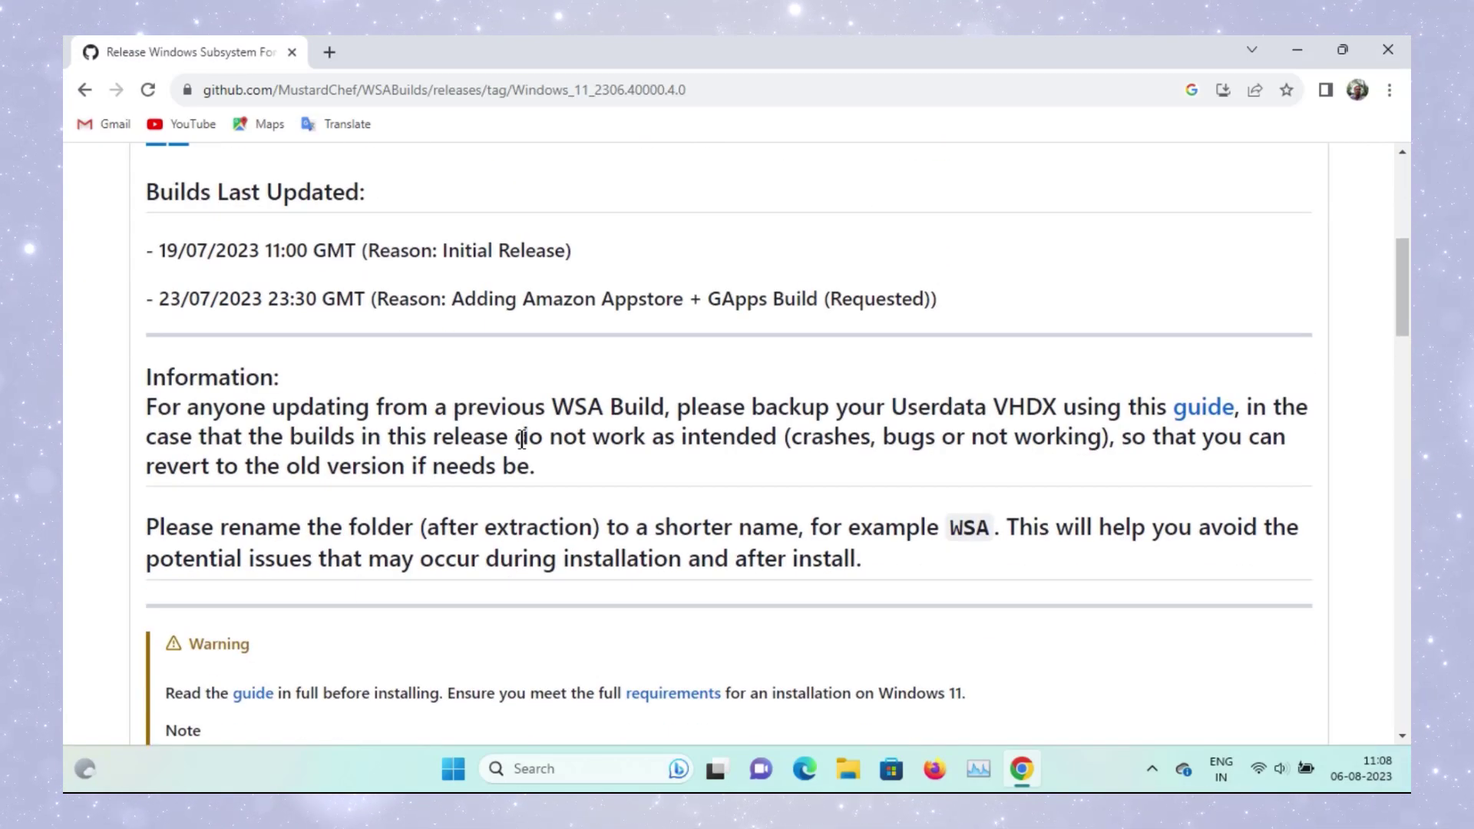
{"action": "scroll", "coordinate": [522, 439], "scroll_direction": "down", "scroll_amount": 12}
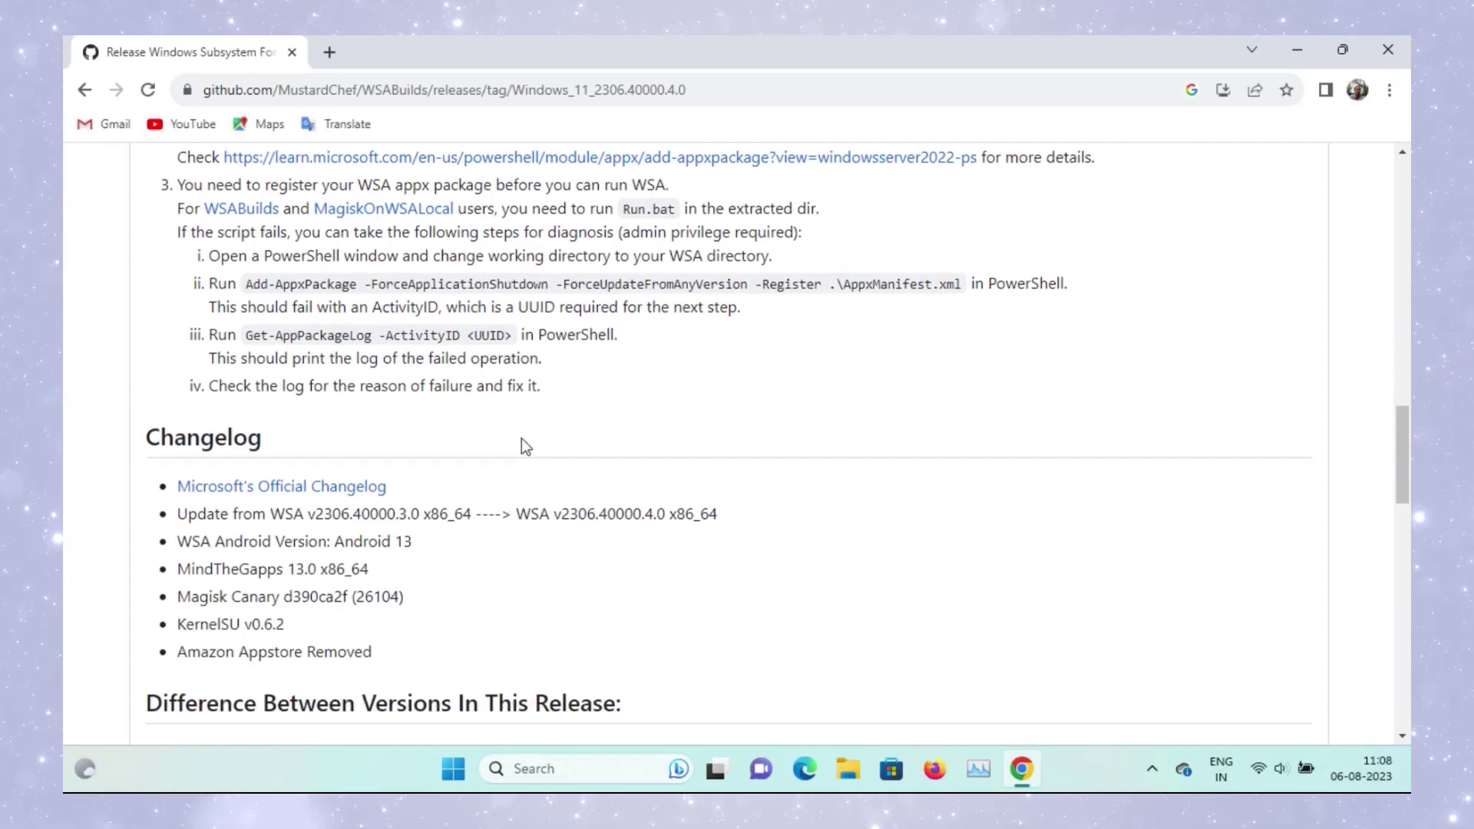
{"action": "scroll", "coordinate": [523, 440], "scroll_direction": "down", "scroll_amount": 13}
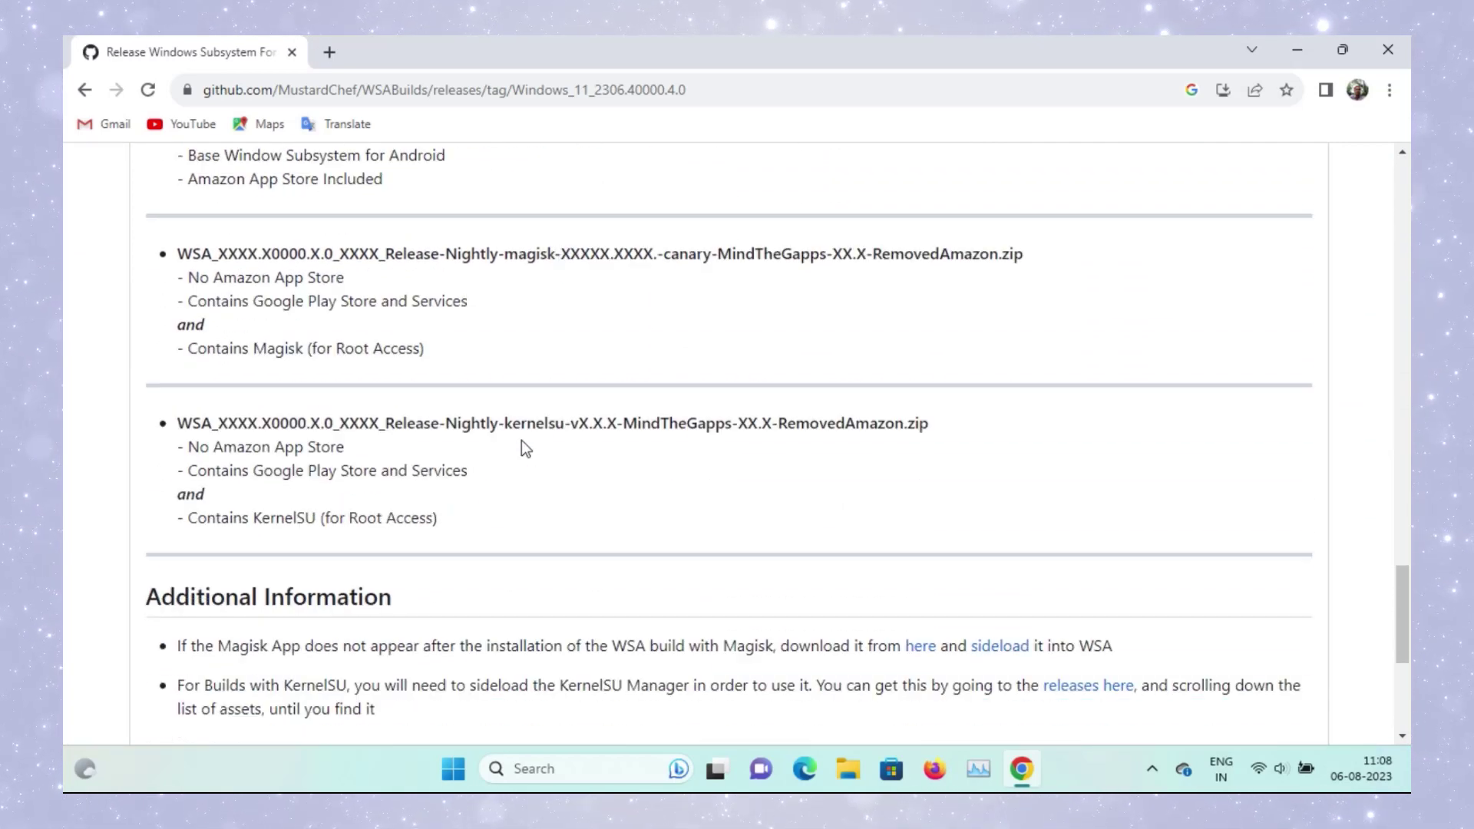
{"action": "scroll", "coordinate": [407, 430], "scroll_direction": "down", "scroll_amount": 5}
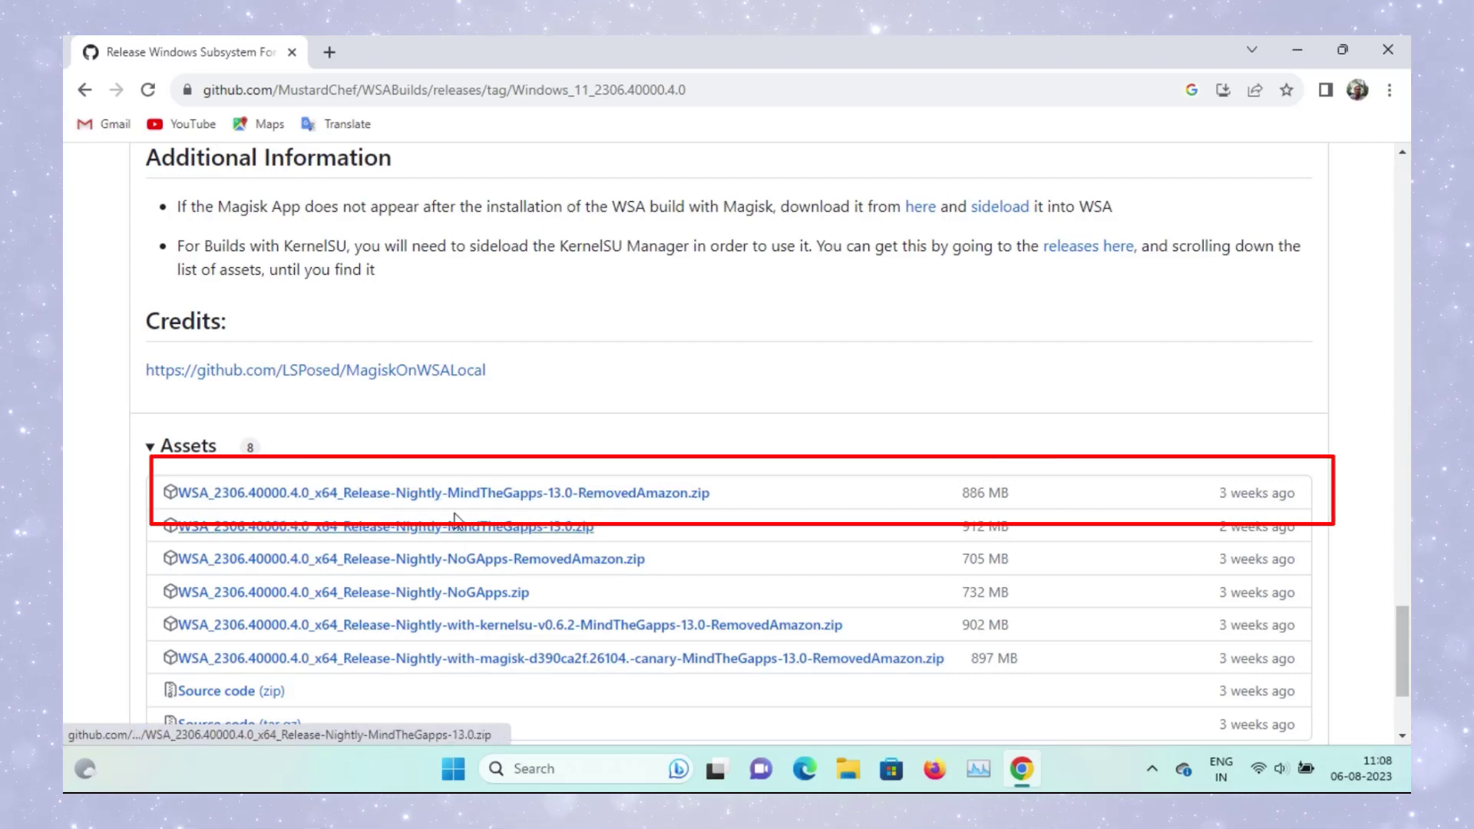
{"action": "left_click", "coordinate": [421, 502]}
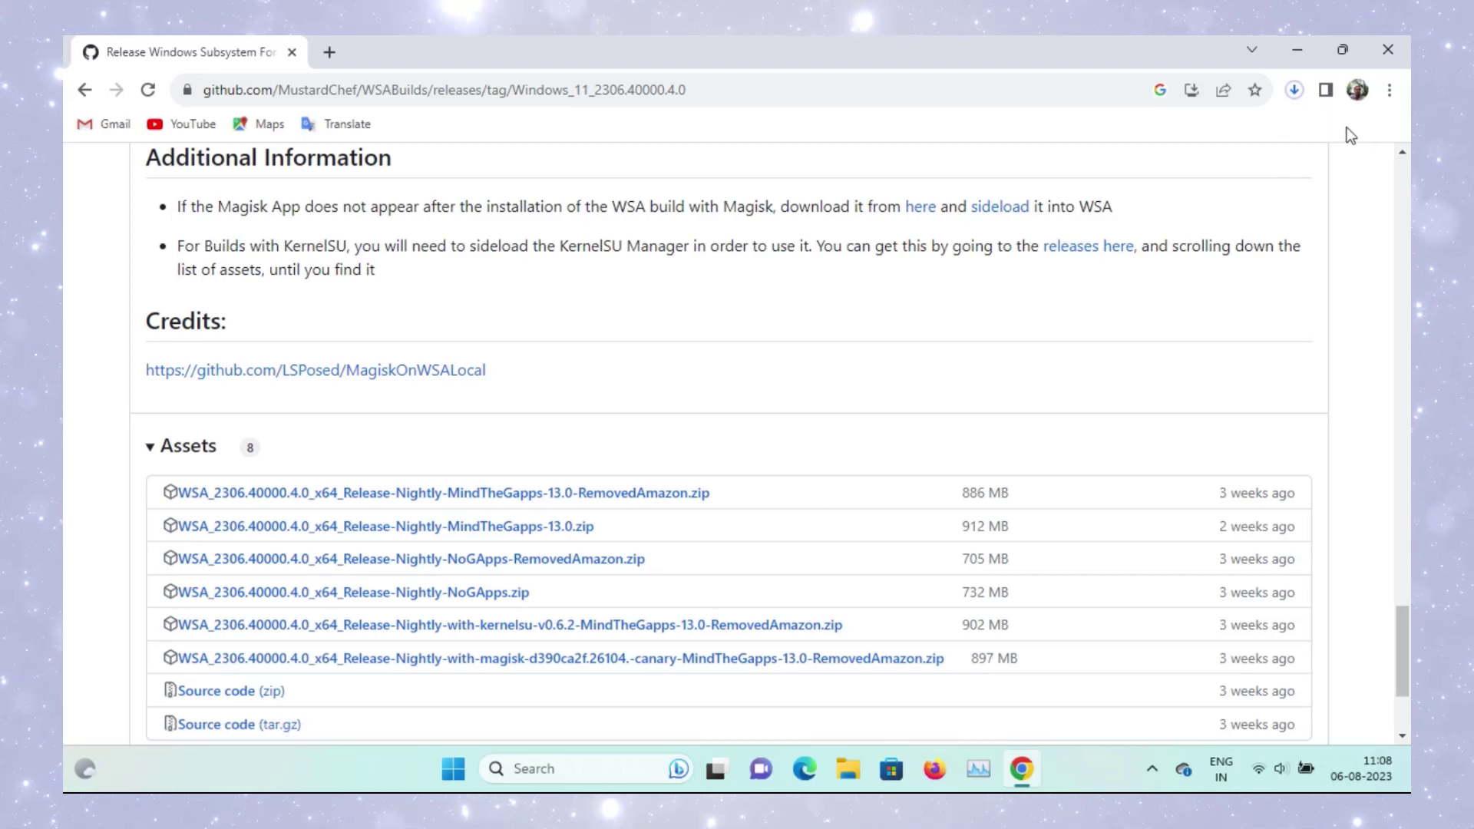
{"action": "left_click", "coordinate": [1294, 92]}
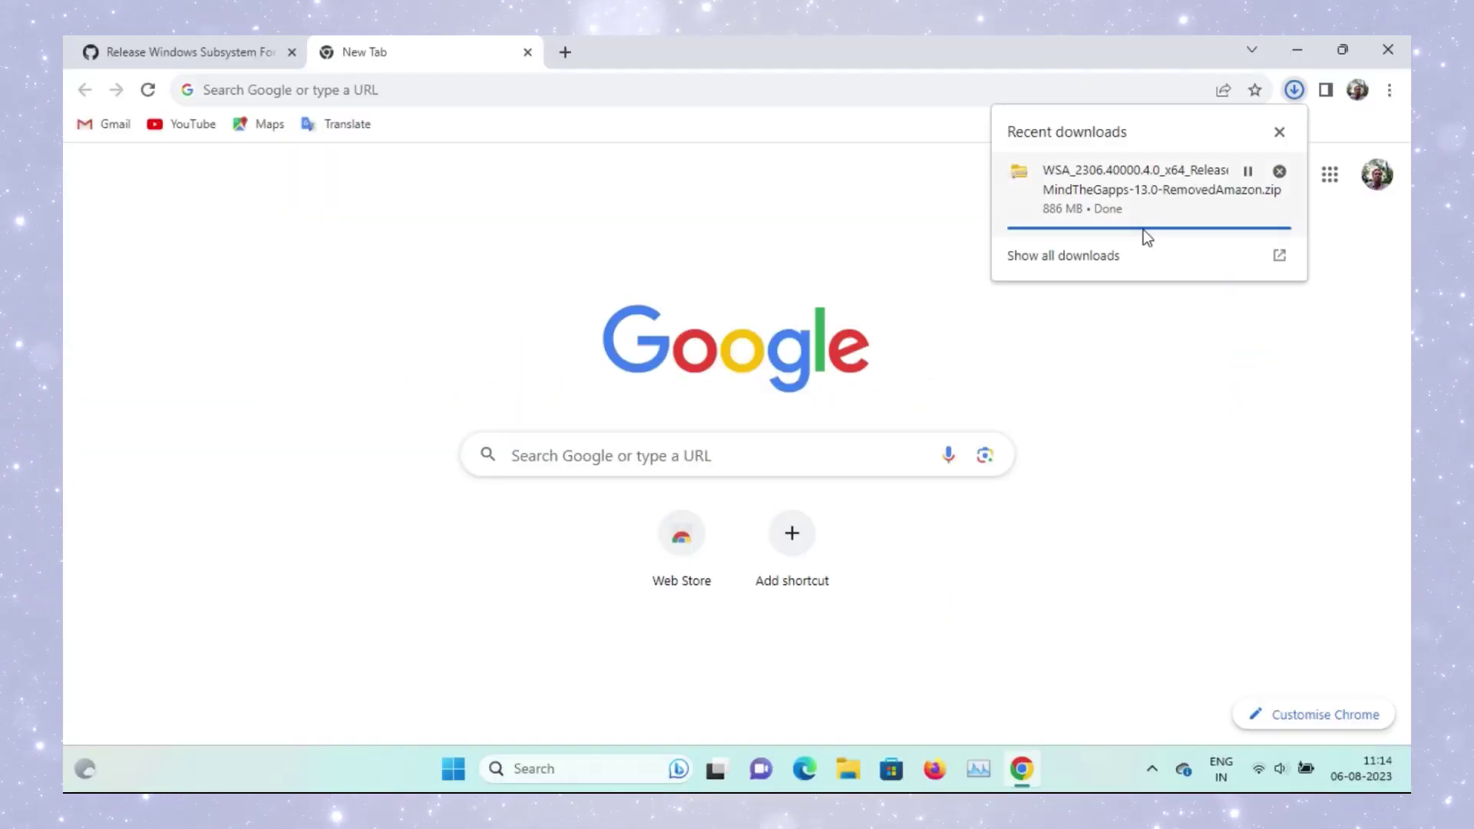
{"action": "left_click", "coordinate": [1405, 48]}
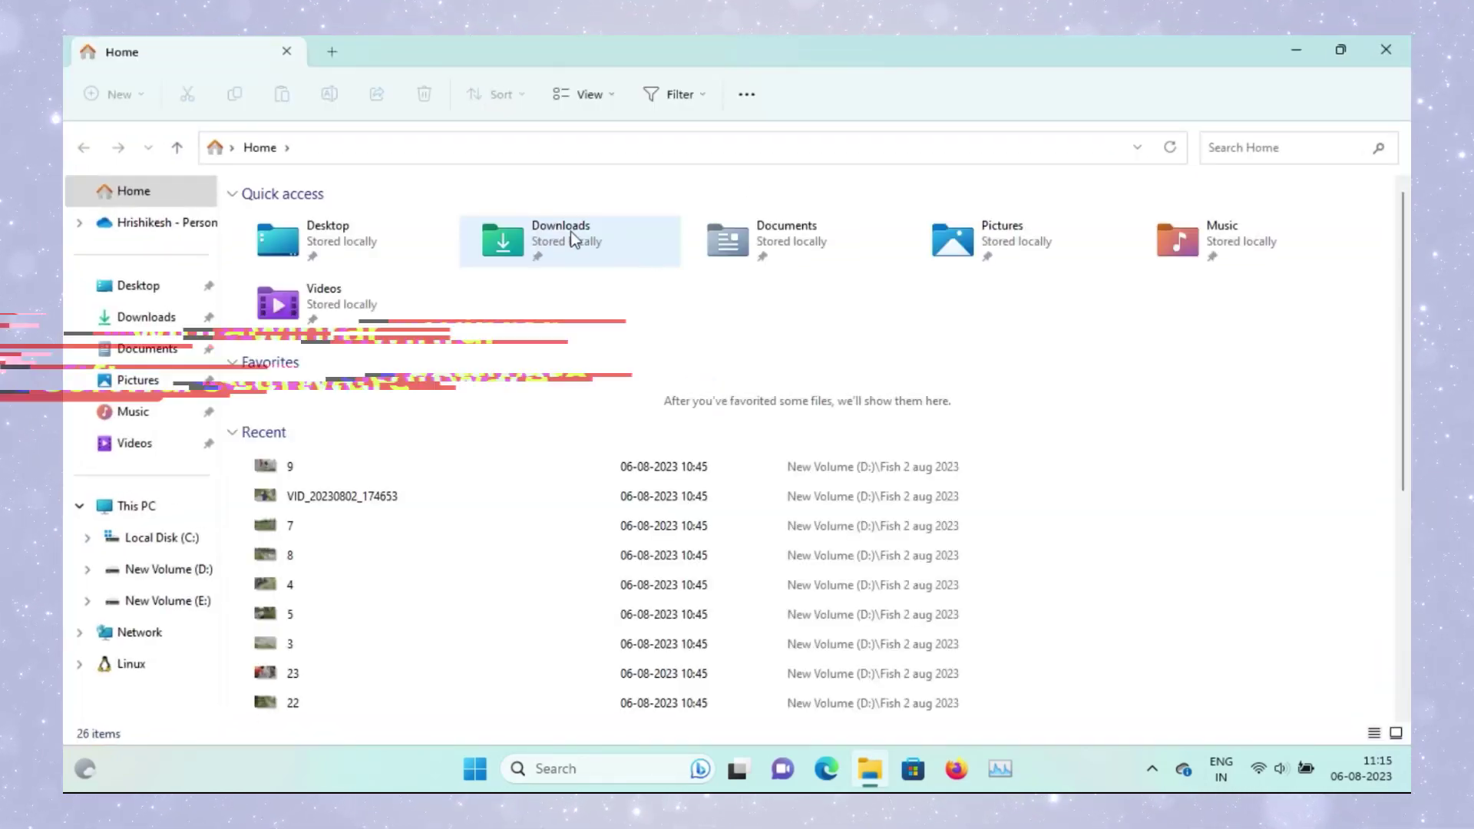
- Extract the downloaded WSA zip archive directly into the Downloads folder with WinRAR
{"action": "double_click", "coordinate": [569, 232]}
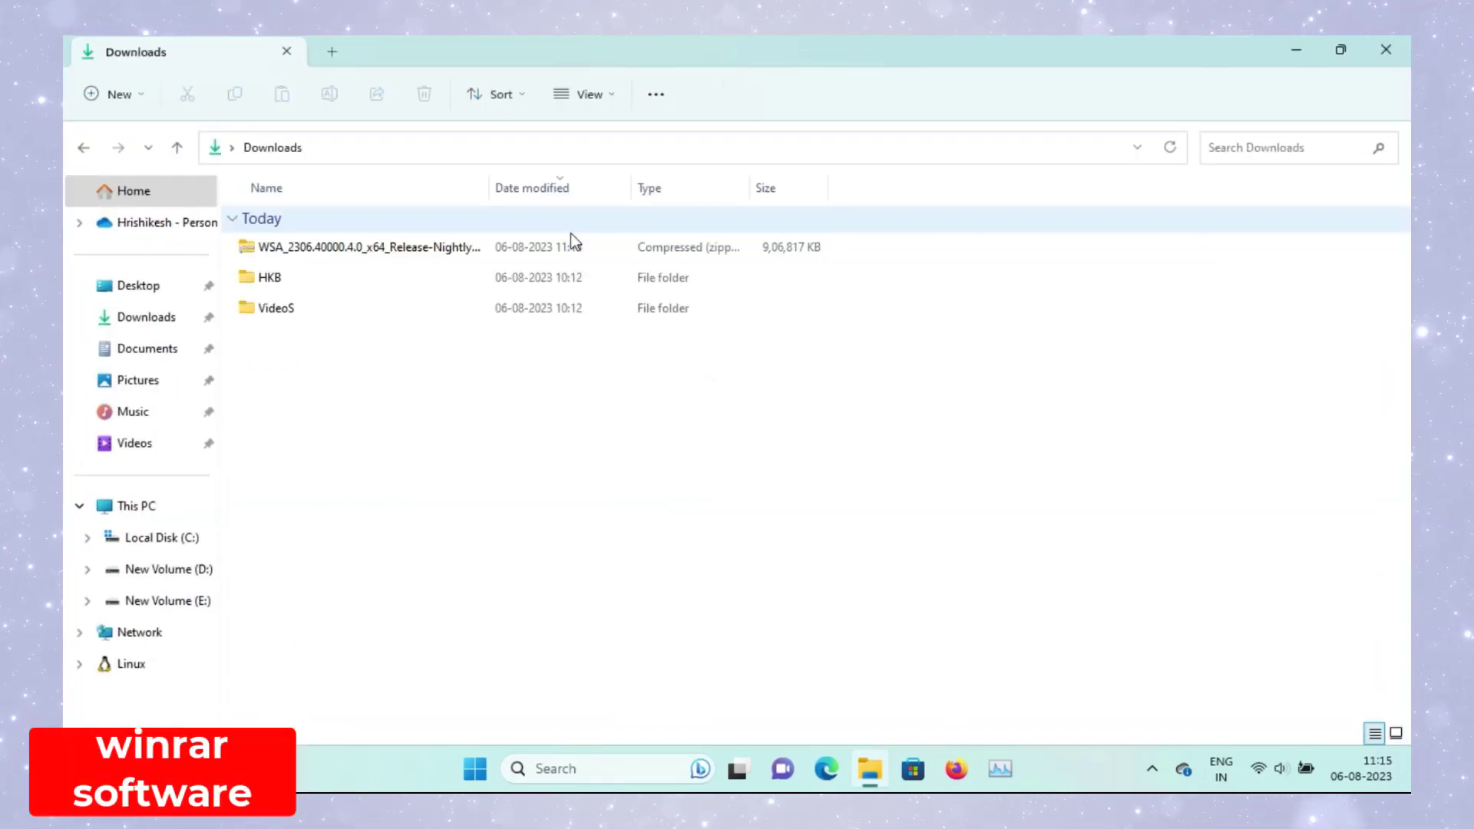
{"action": "right_click", "coordinate": [387, 252]}
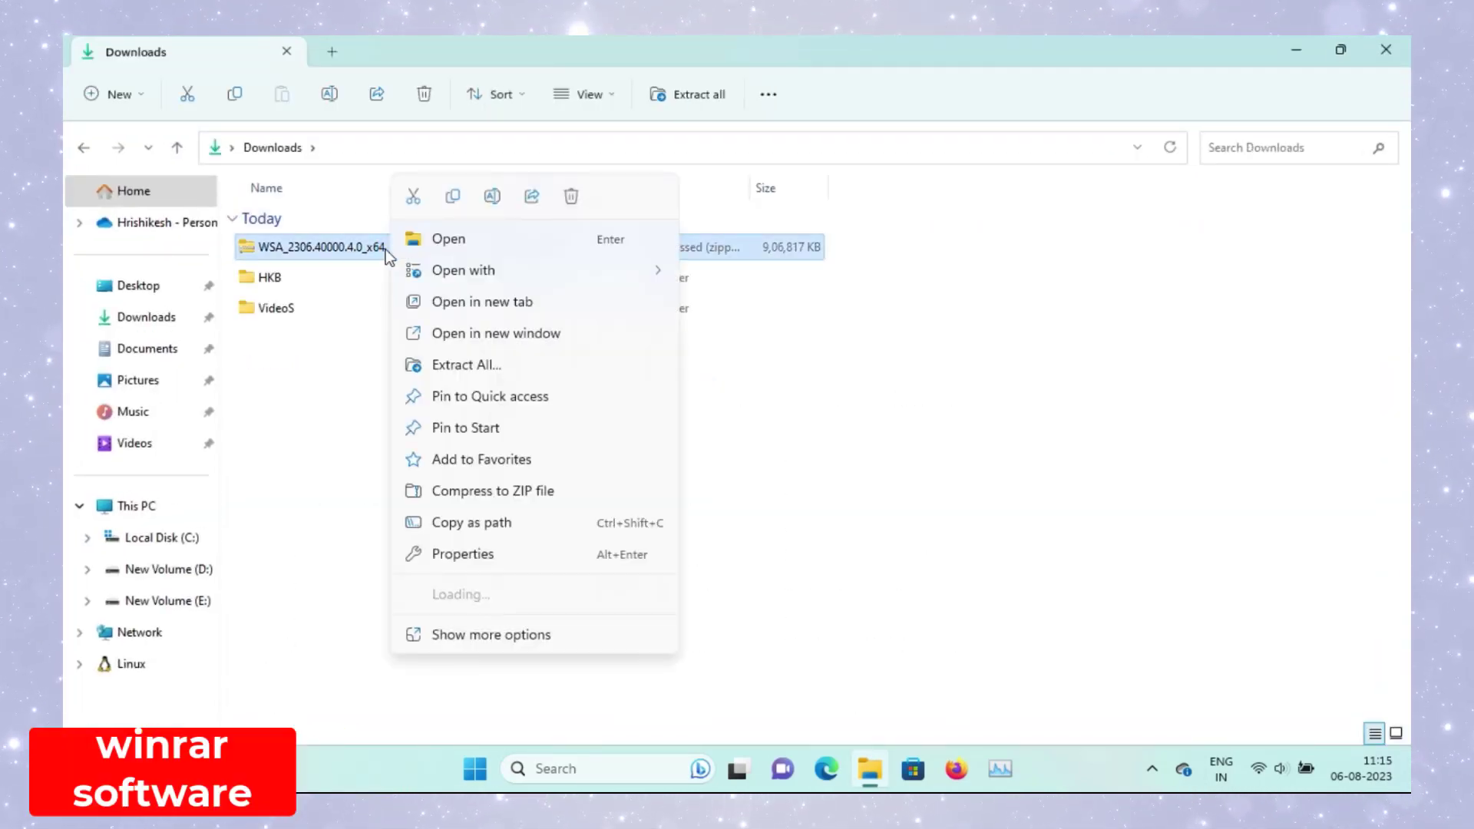
{"action": "mouse_move", "coordinate": [476, 278]}
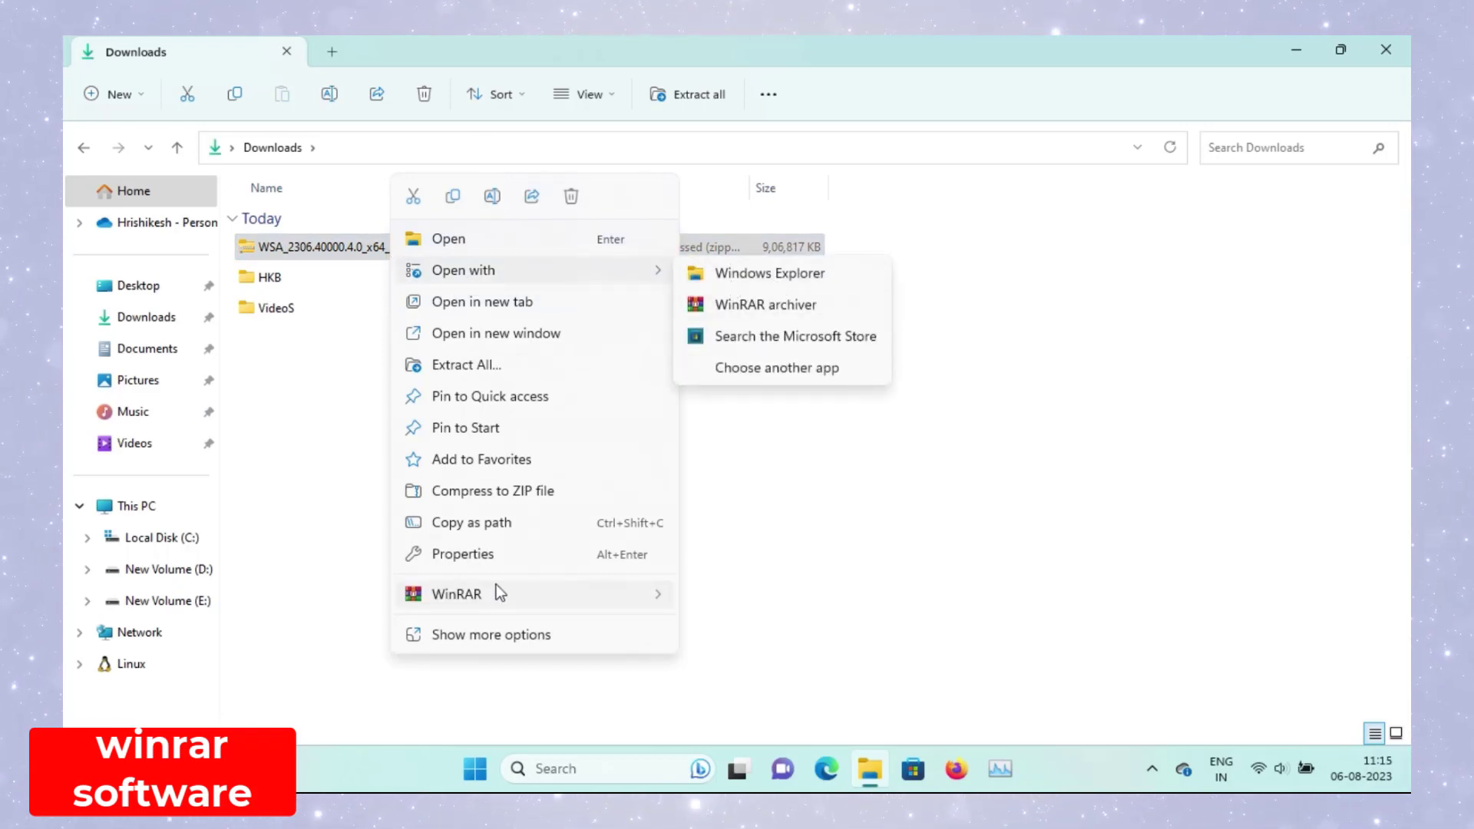
{"action": "mouse_move", "coordinate": [576, 593]}
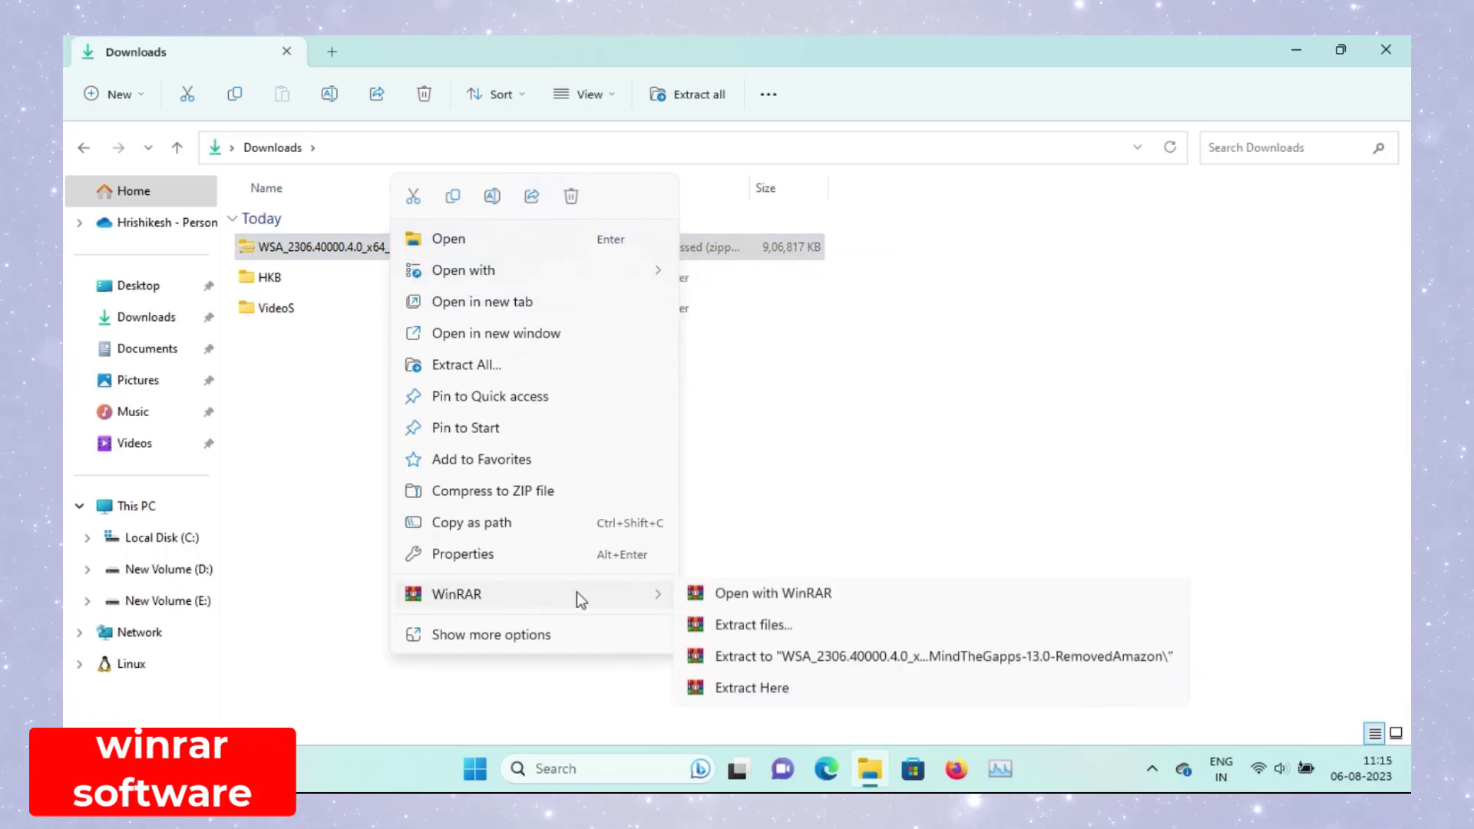
{"action": "left_click", "coordinate": [772, 694]}
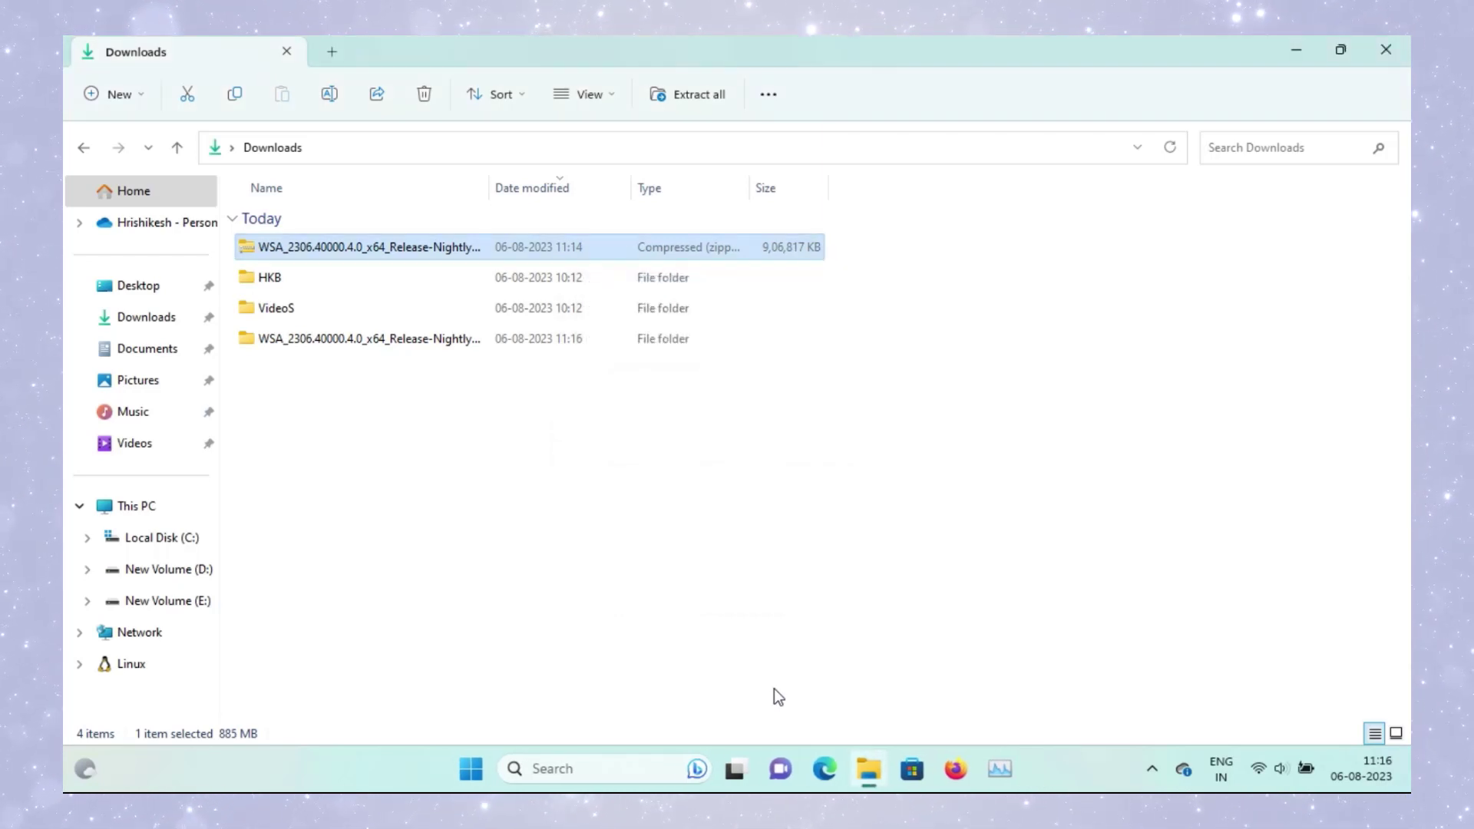
{"action": "left_click", "coordinate": [570, 601]}
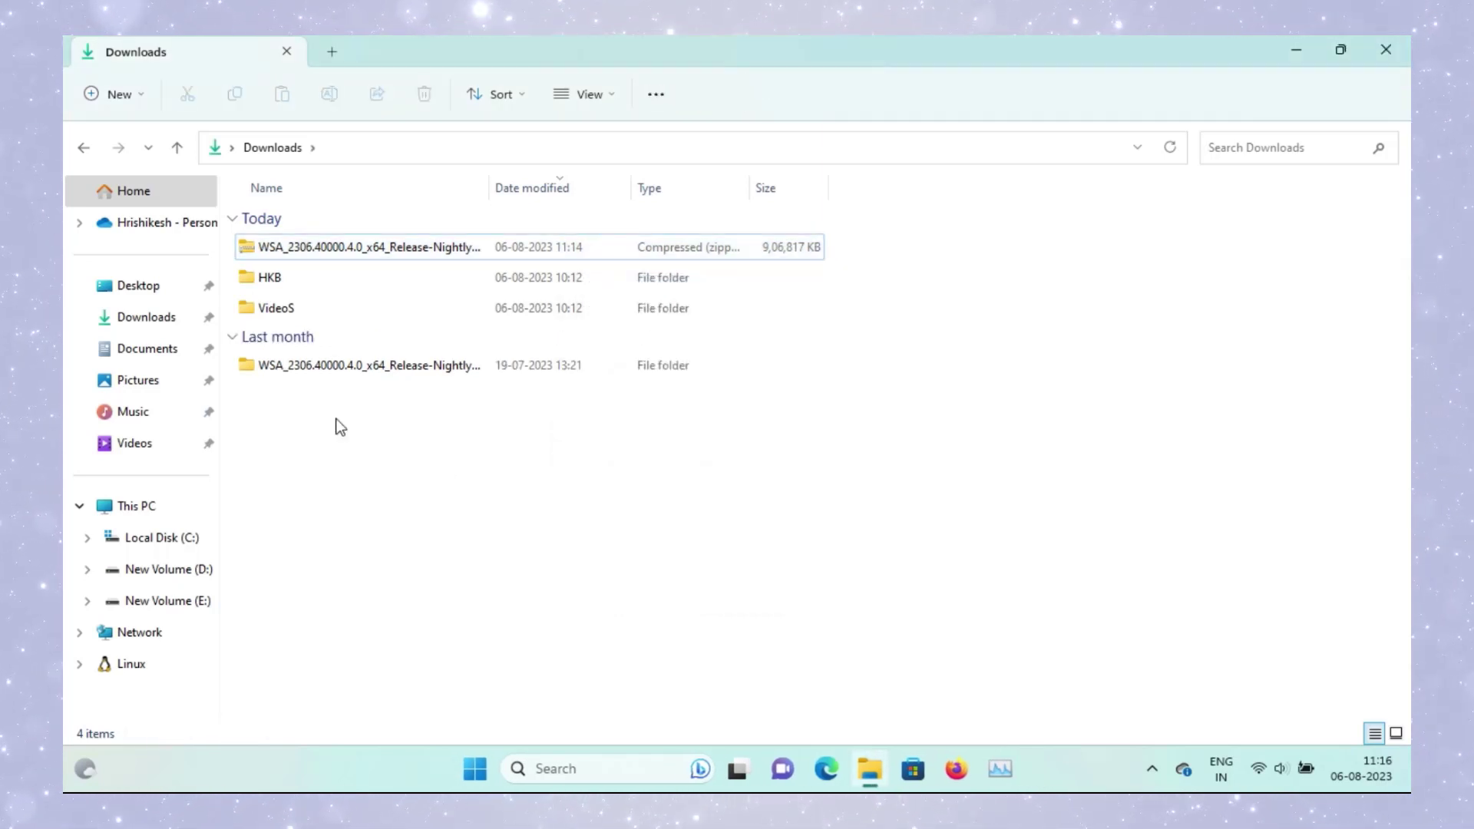
- Rename the extracted folder in Downloads as WSA
{"action": "left_click", "coordinate": [364, 370]}
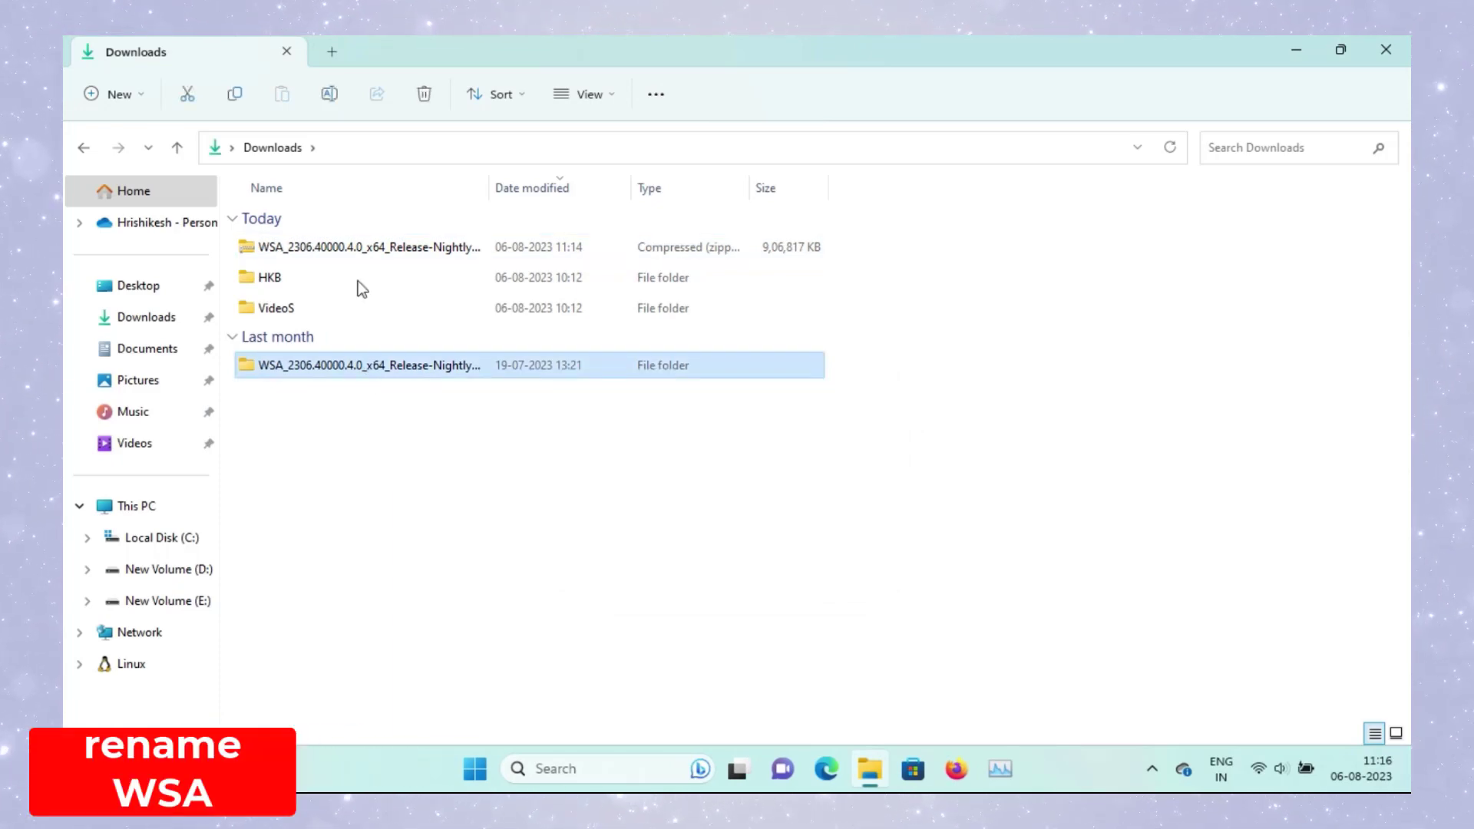
{"action": "left_click", "coordinate": [339, 102]}
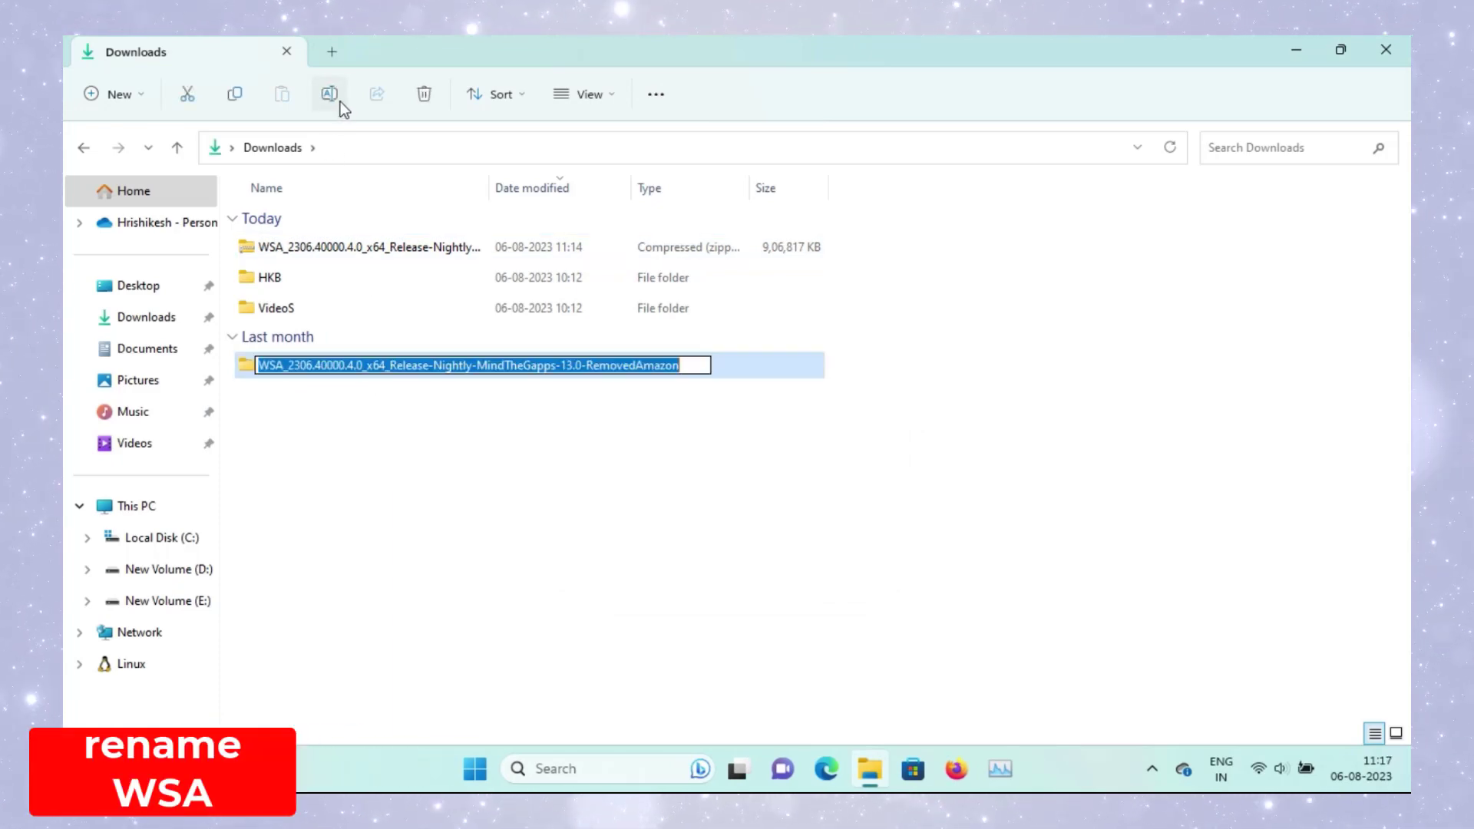
{"action": "left_click", "coordinate": [694, 366]}
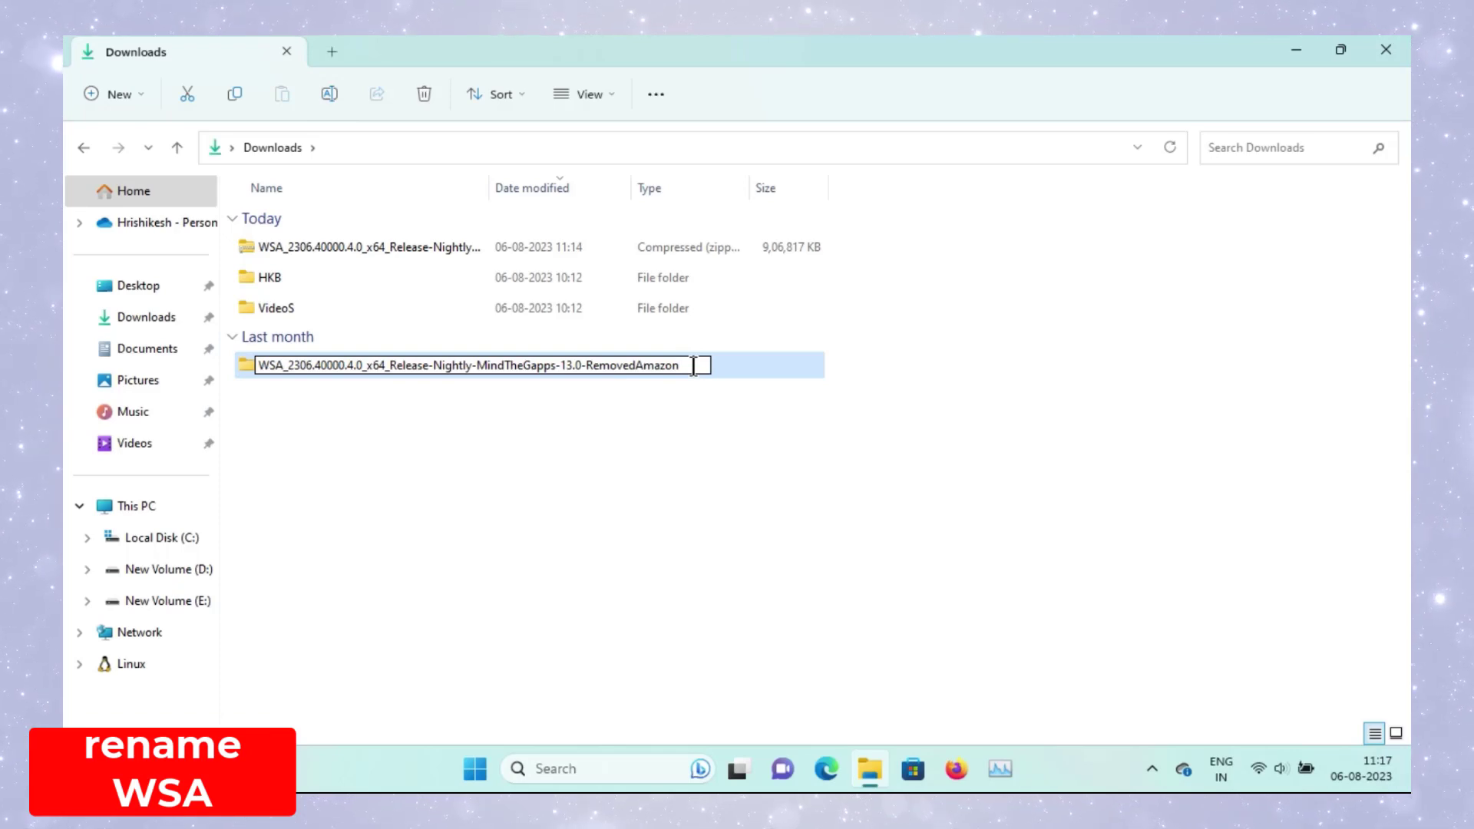
{"action": "key", "text": "BackSpace"}
{"action": "key", "text": "BackSpace"}
{"action": "key", "text": "BackSpace"}
{"action": "key", "text": "BackSpace"}
{"action": "key", "text": "BackSpace"}
{"action": "key", "text": "BackSpace"}
{"action": "key", "text": "BackSpace"}
{"action": "key", "text": "BackSpace"}
{"action": "key", "text": "BackSpace"}
{"action": "key", "text": "BackSpace"}
{"action": "key", "text": "BackSpace"}
{"action": "key", "text": "BackSpace"}
{"action": "key", "text": "BackSpace"}
{"action": "key", "text": "BackSpace"}
{"action": "key", "text": "BackSpace"}
{"action": "key", "text": "BackSpace"}
{"action": "key", "text": "BackSpace"}
{"action": "key", "text": "BackSpace"}
{"action": "key", "text": "BackSpace"}
{"action": "key", "text": "BackSpace"}
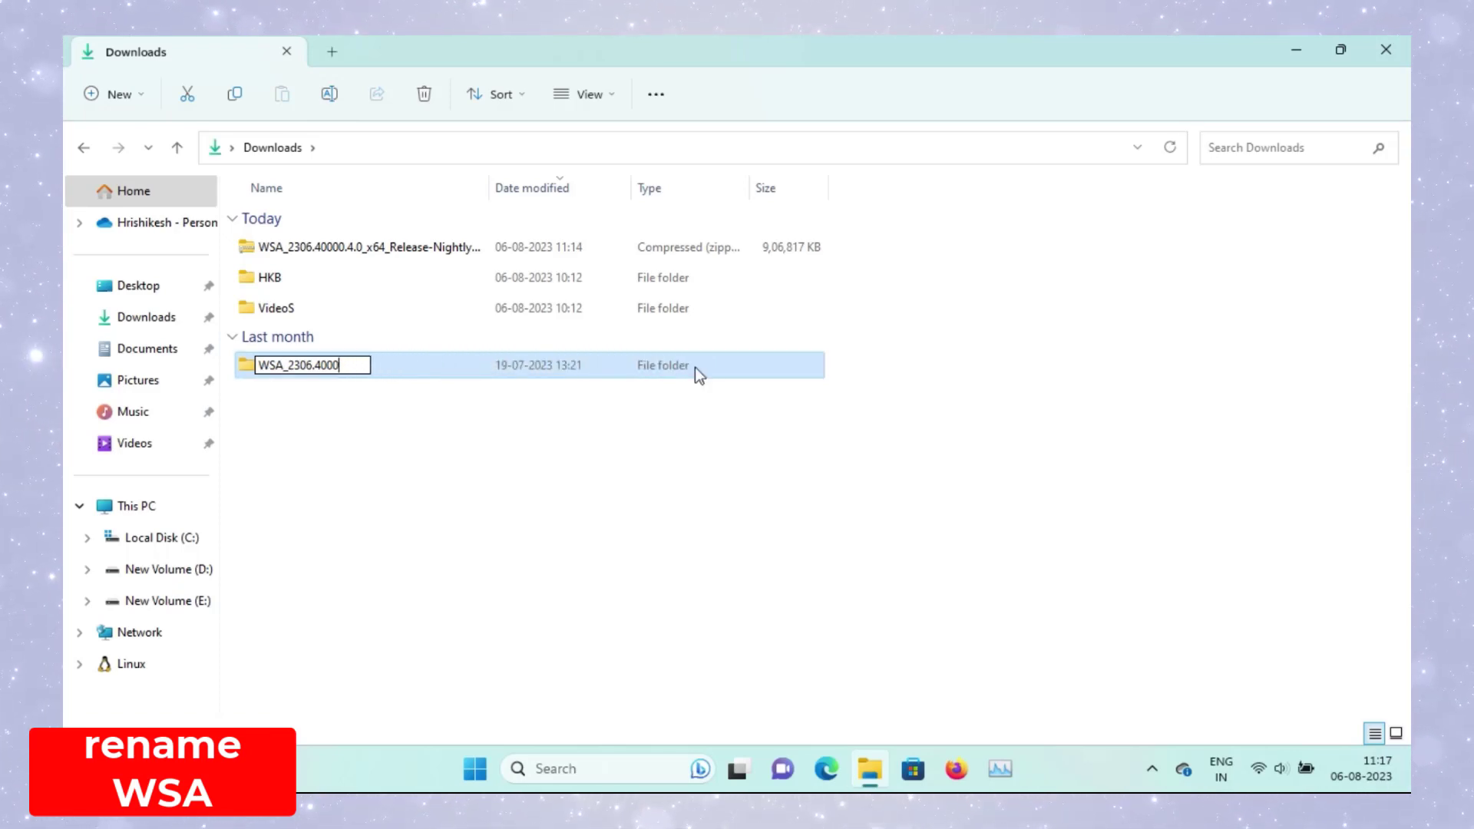
{"action": "key", "text": "BackSpace"}
{"action": "key", "text": "BackSpace"}
{"action": "key", "text": "BackSpace"}
{"action": "key", "text": "BackSpace"}
{"action": "key", "text": "BackSpace"}
{"action": "key", "text": "BackSpace"}
{"action": "key", "text": "BackSpace"}
{"action": "key", "text": "BackSpace"}
{"action": "key", "text": "BackSpace"}
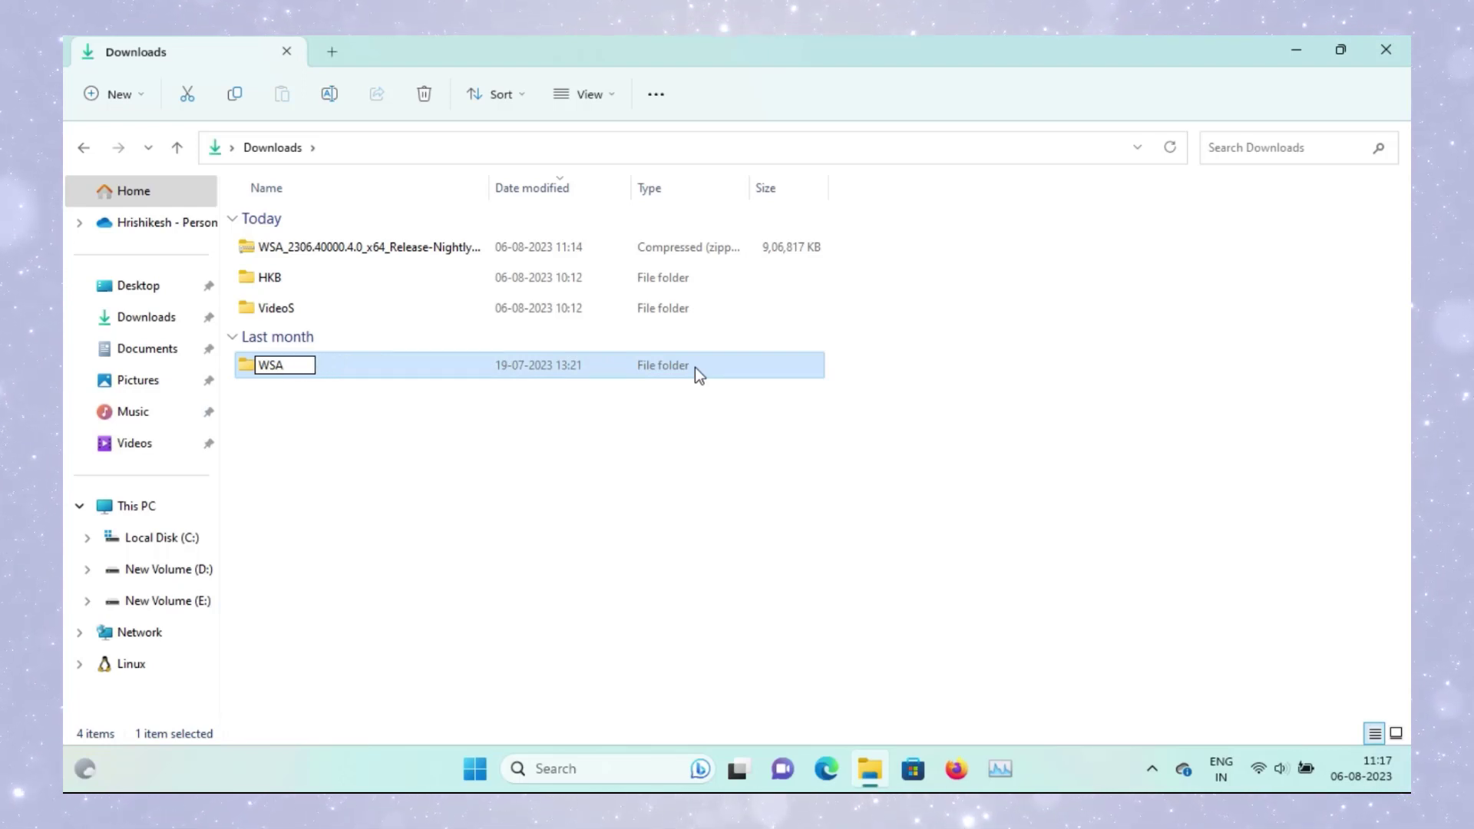
{"action": "key", "text": "Return"}
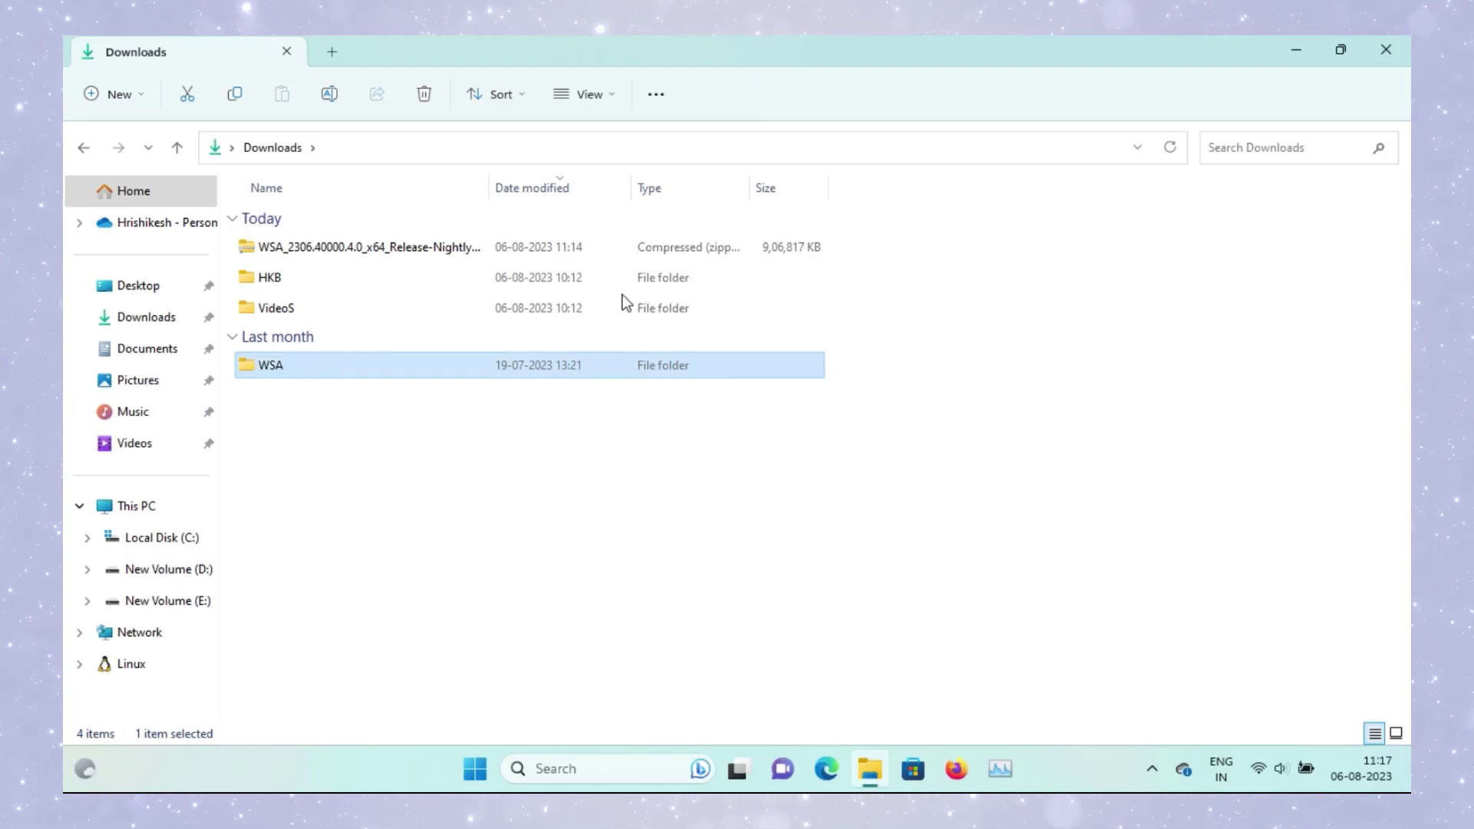
- Copy the WSA folder from Downloads to the root of Local Disk (C:)
{"action": "left_click", "coordinate": [344, 371]}
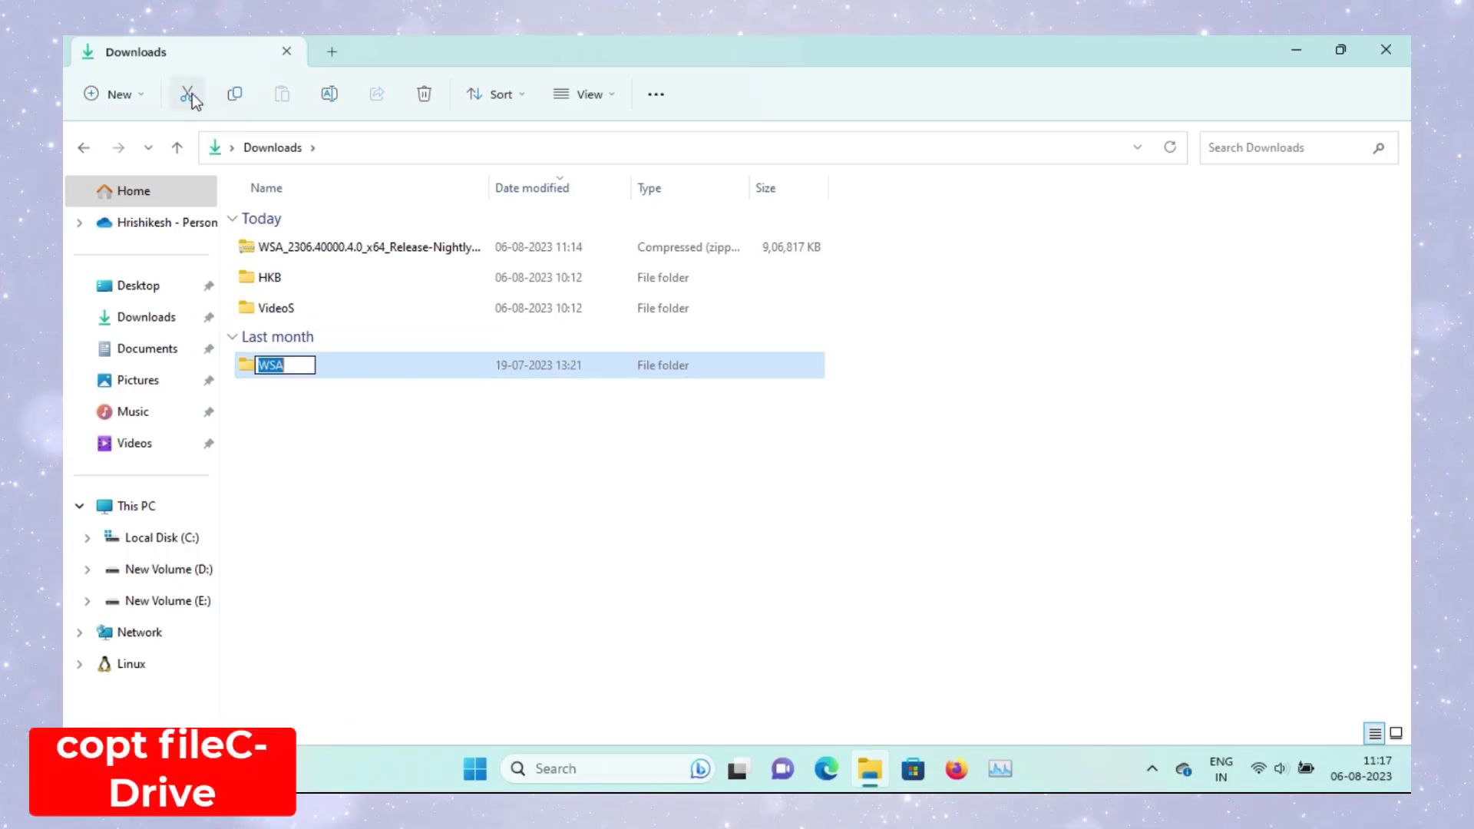
{"action": "left_click", "coordinate": [233, 93]}
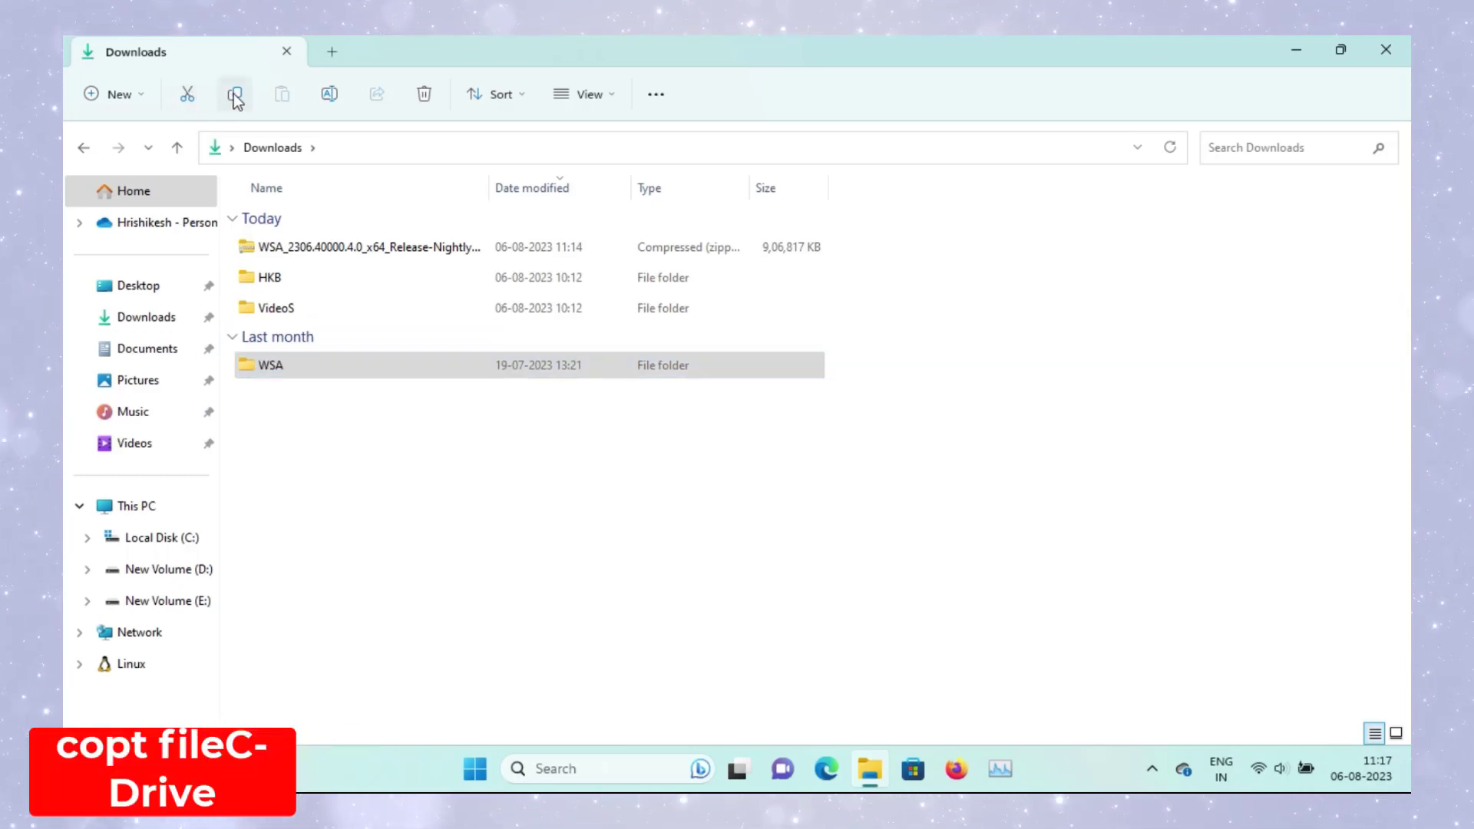
{"action": "left_click", "coordinate": [140, 511]}
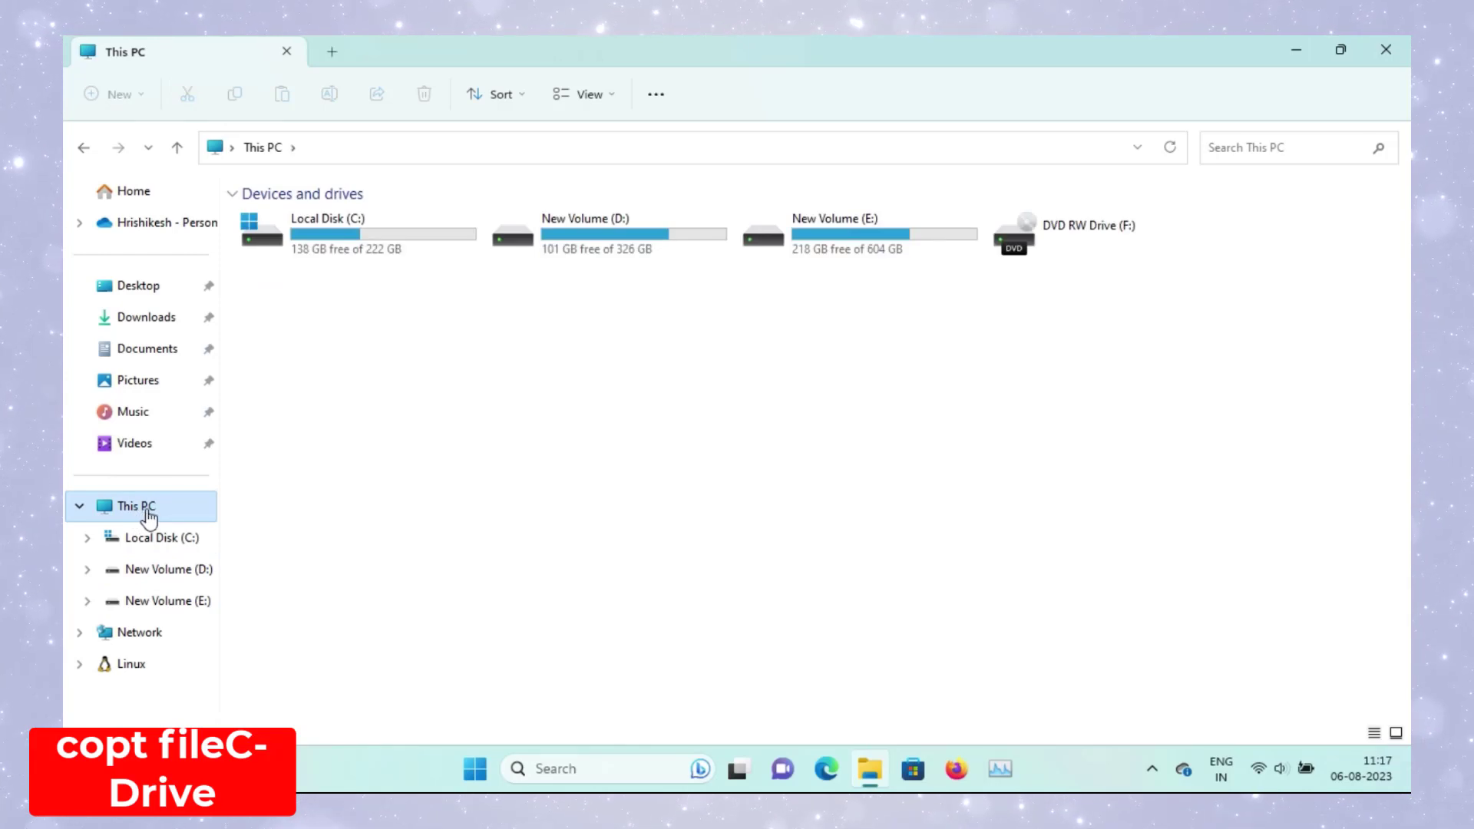
{"action": "double_click", "coordinate": [367, 237]}
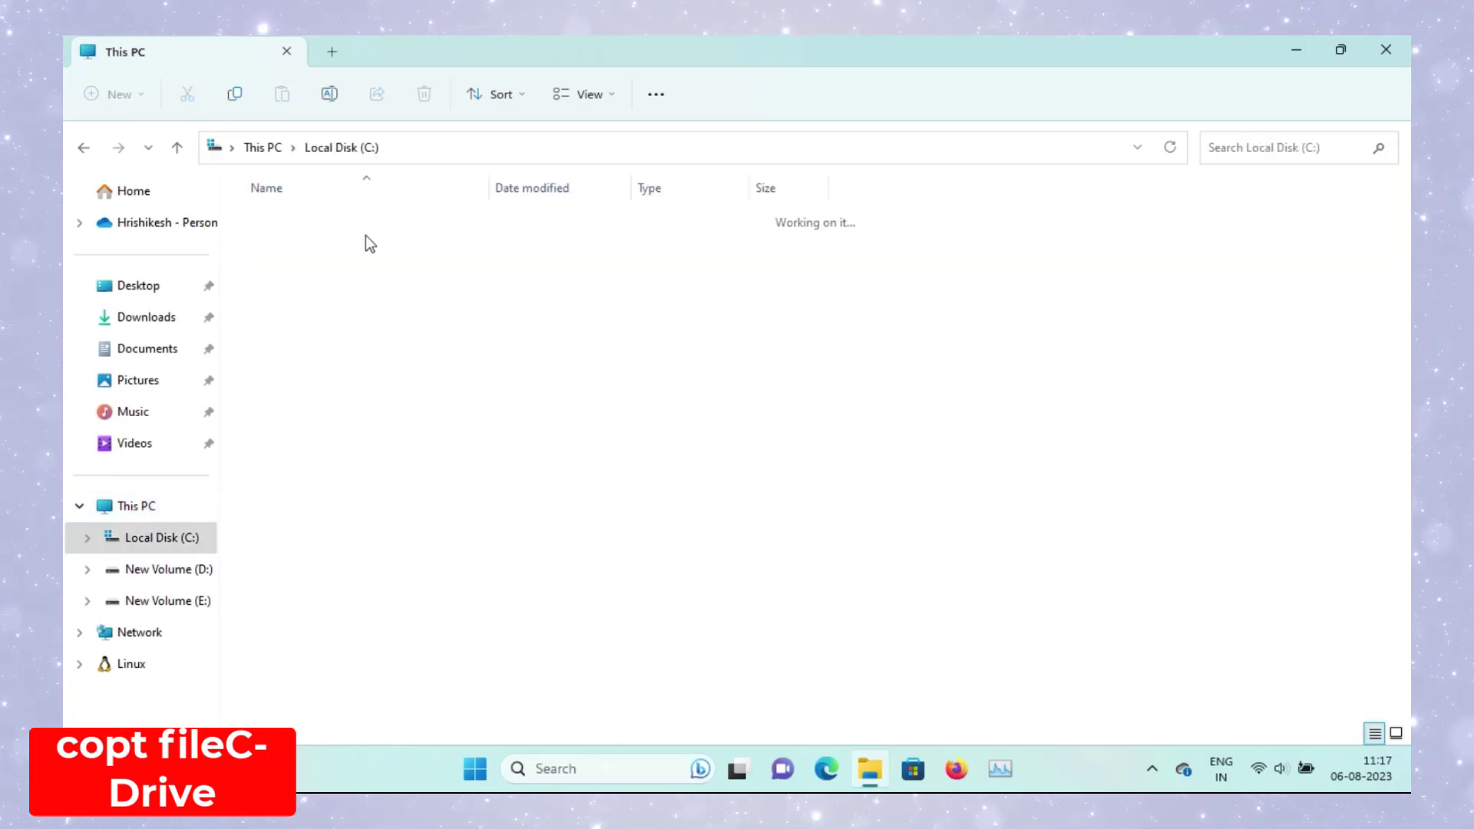
{"action": "right_click", "coordinate": [381, 640]}
{"action": "left_click", "coordinate": [400, 655]}
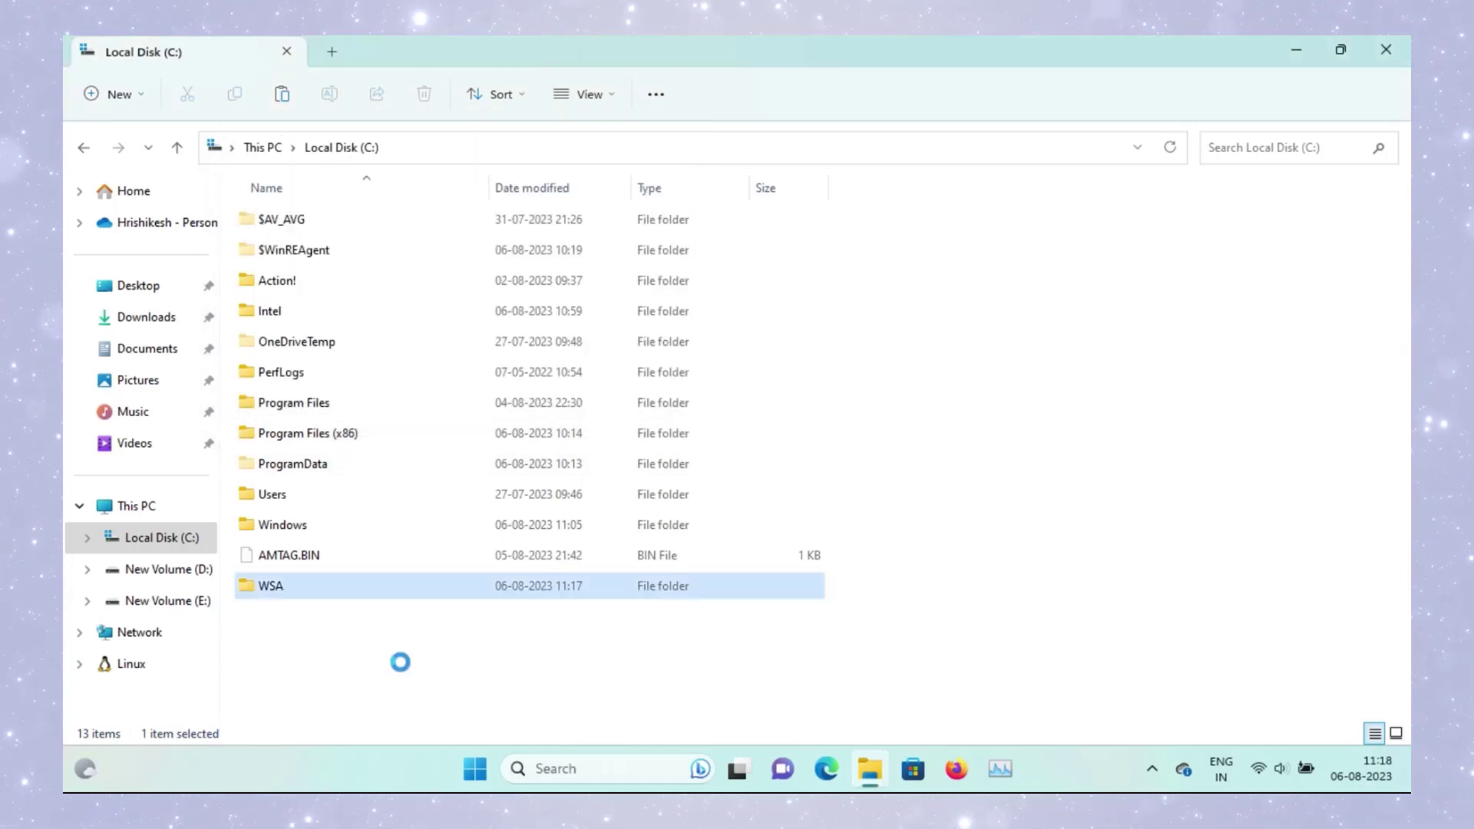
- Run the Run batch file in C:\WSA as administrator and allow it to make changes to the device
{"action": "double_click", "coordinate": [321, 588]}
{"action": "scroll", "coordinate": [339, 616], "scroll_direction": "down", "scroll_amount": 1}
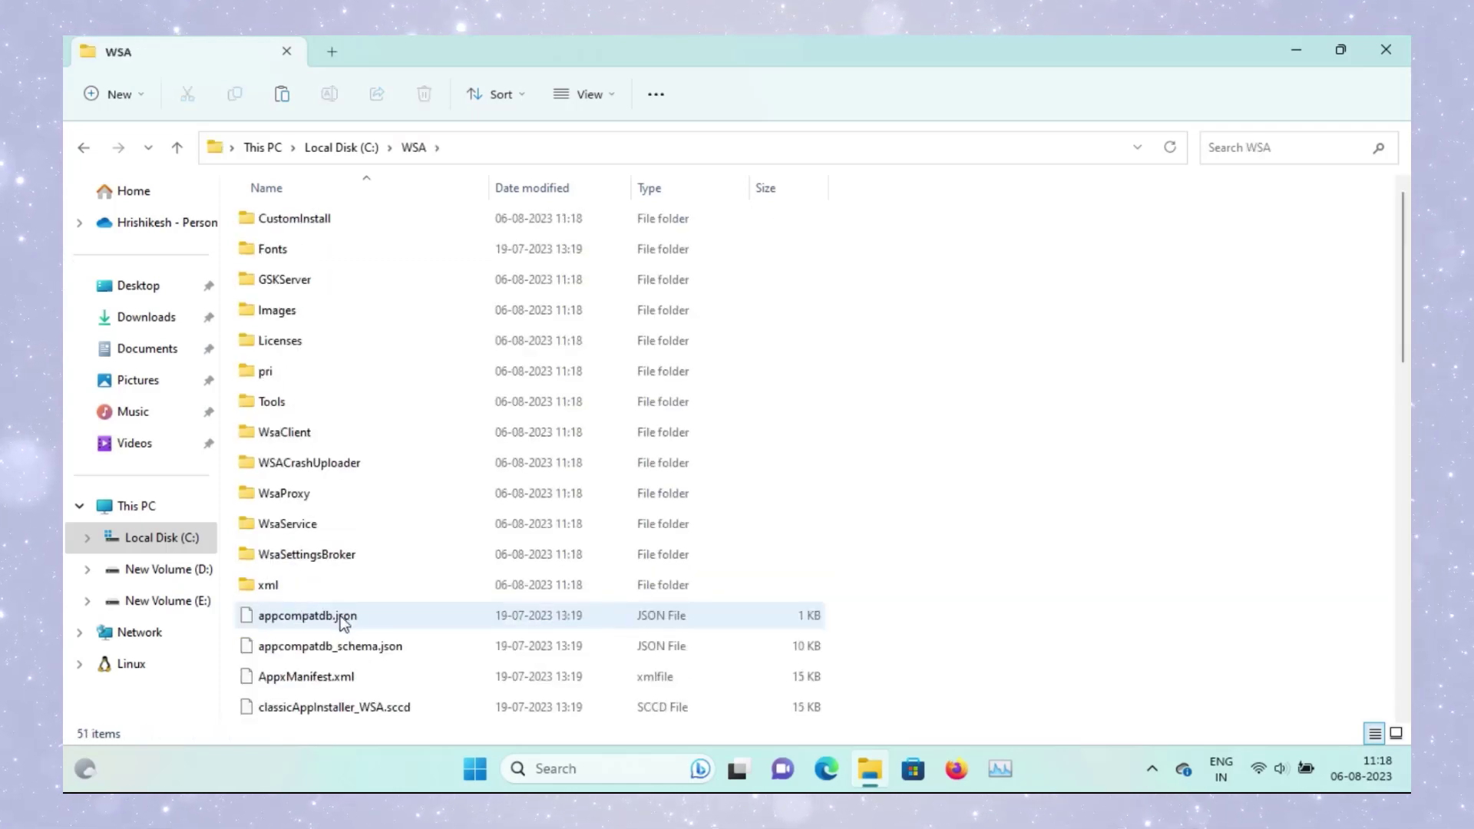
{"action": "scroll", "coordinate": [339, 615], "scroll_direction": "down", "scroll_amount": 3}
{"action": "scroll", "coordinate": [342, 616], "scroll_direction": "down", "scroll_amount": 1}
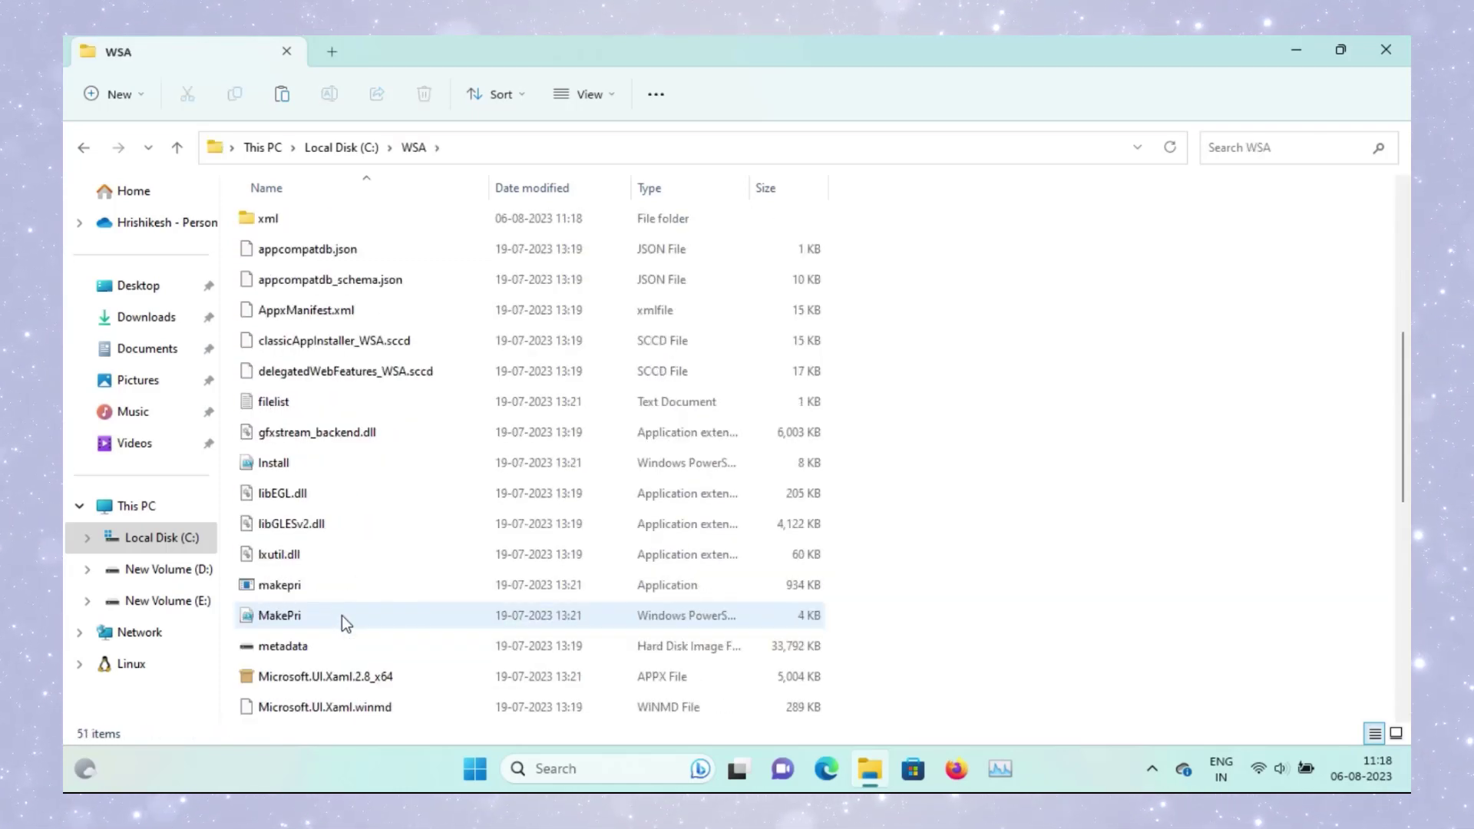
{"action": "scroll", "coordinate": [342, 616], "scroll_direction": "down", "scroll_amount": 7}
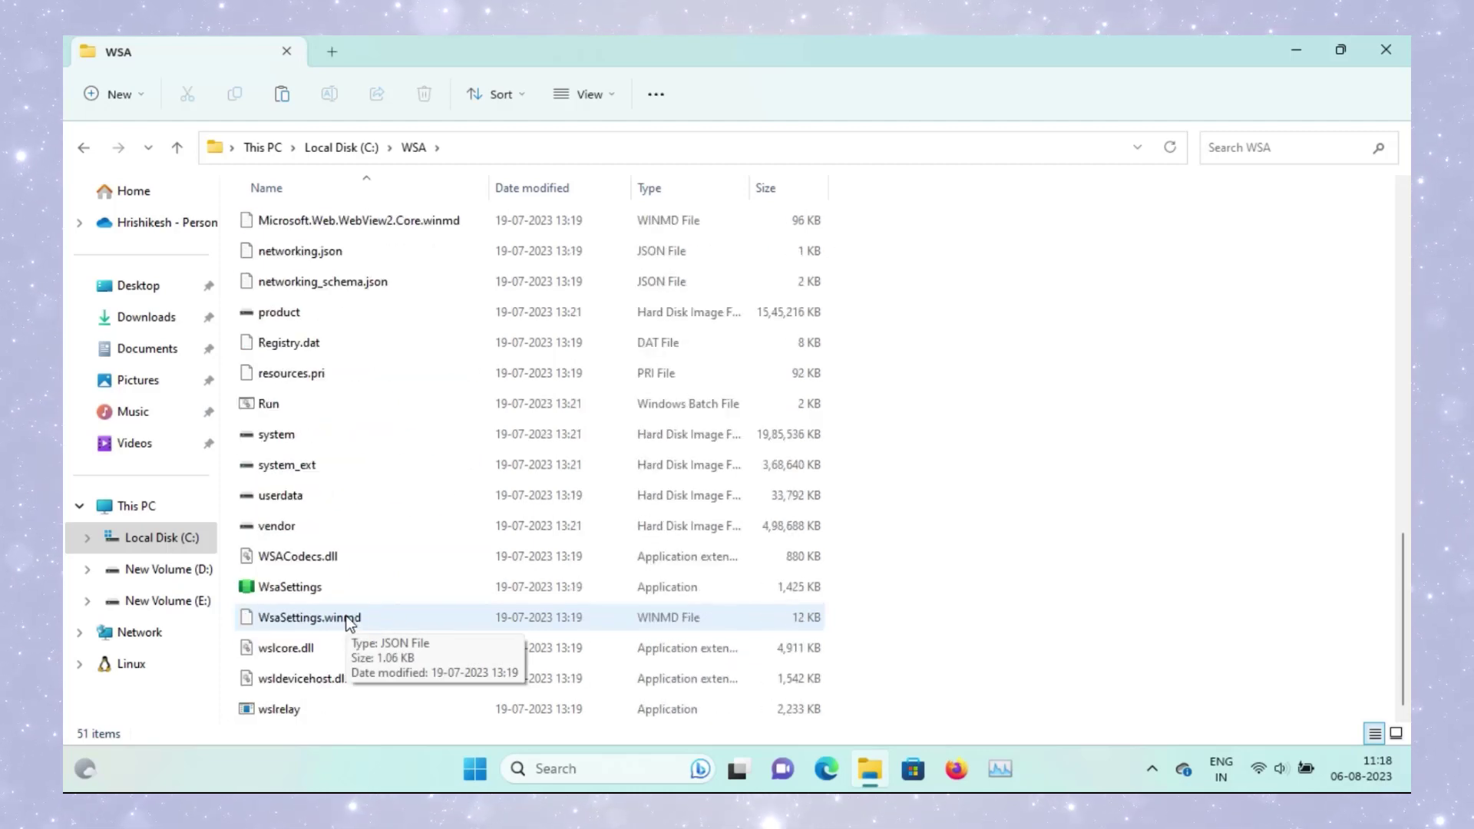
{"action": "left_click", "coordinate": [277, 404]}
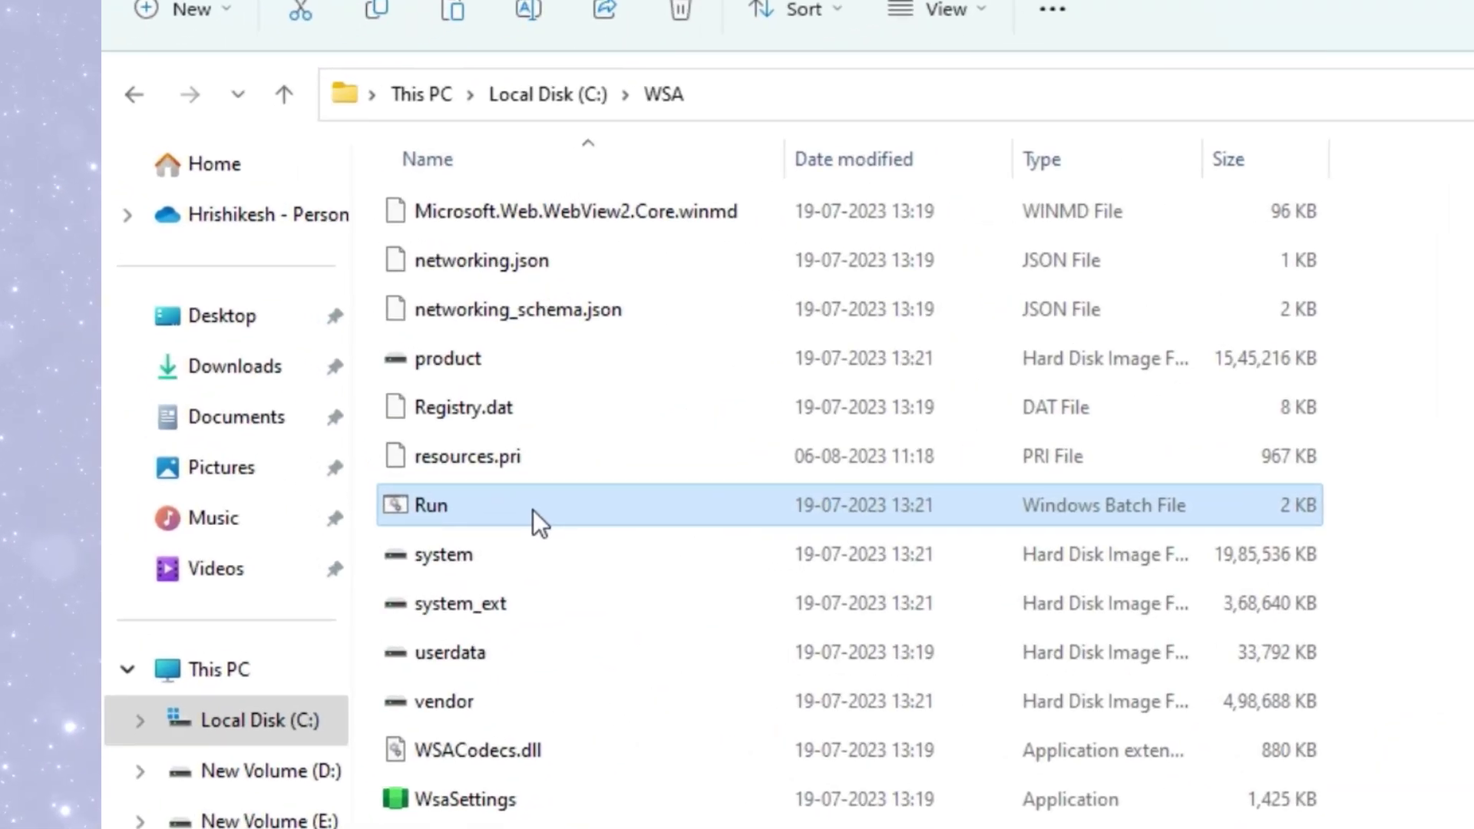
{"action": "right_click", "coordinate": [533, 510]}
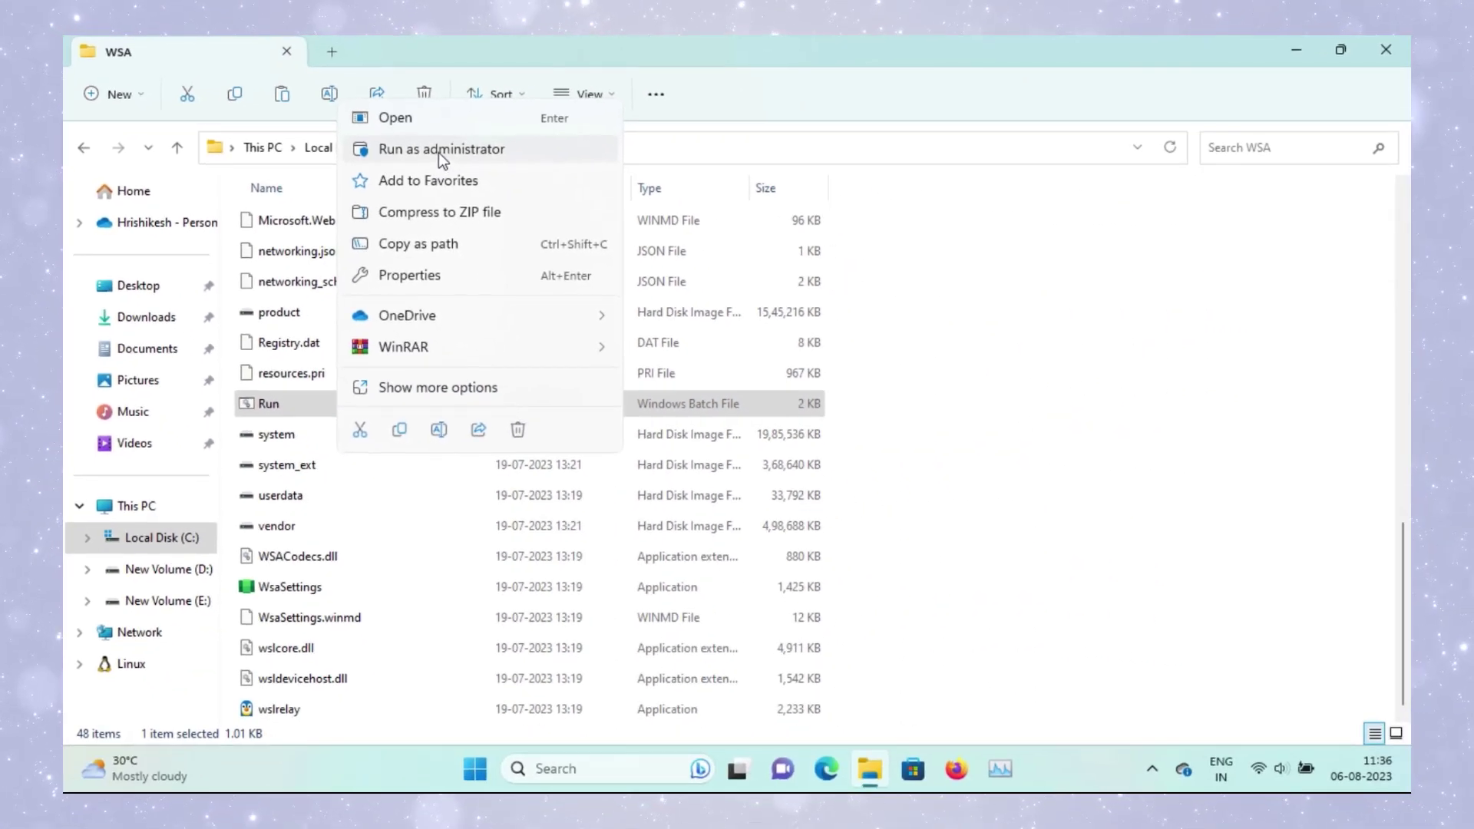
{"action": "left_click", "coordinate": [445, 150]}
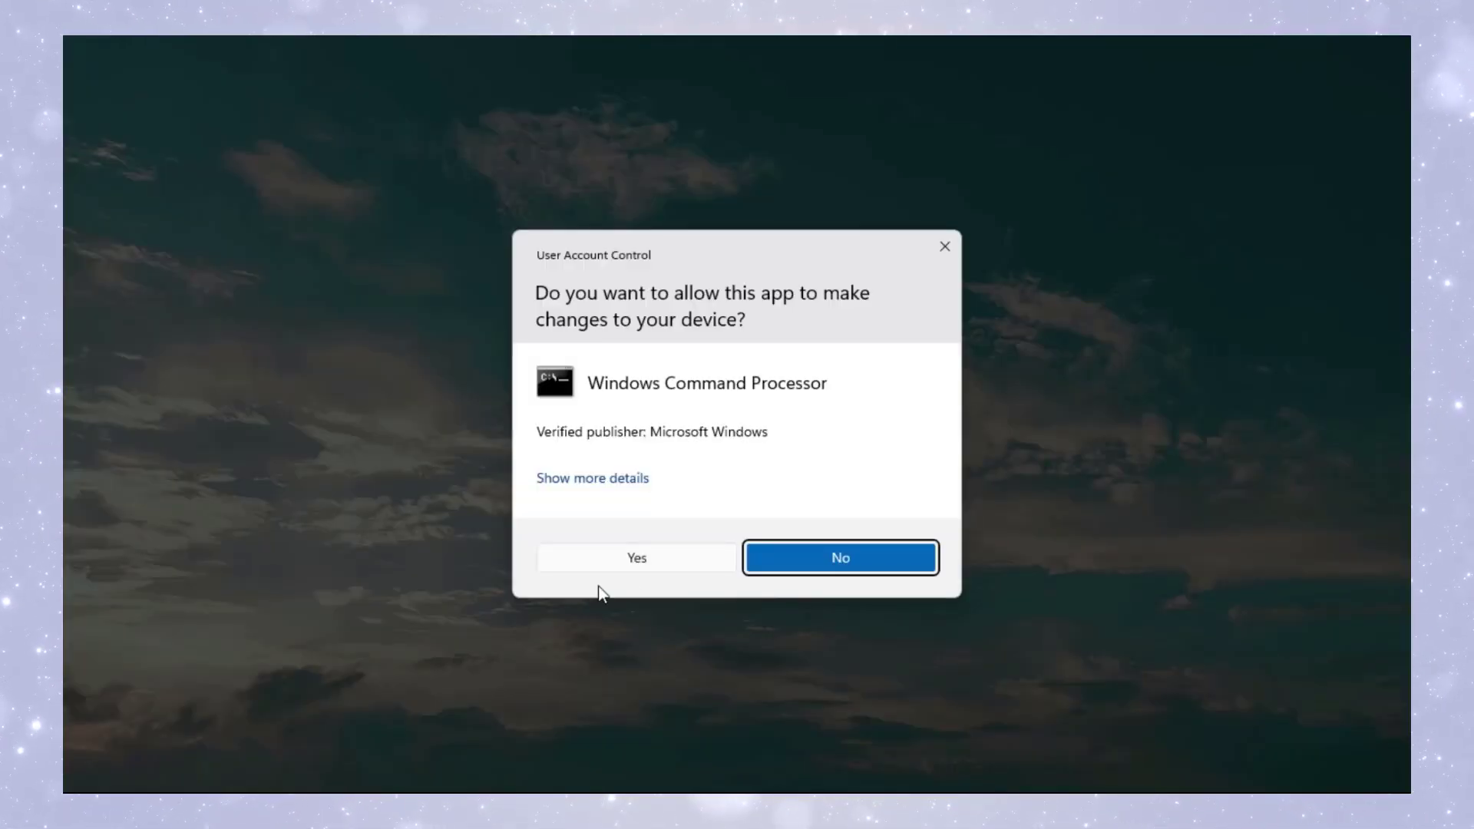
{"action": "left_click", "coordinate": [627, 561]}
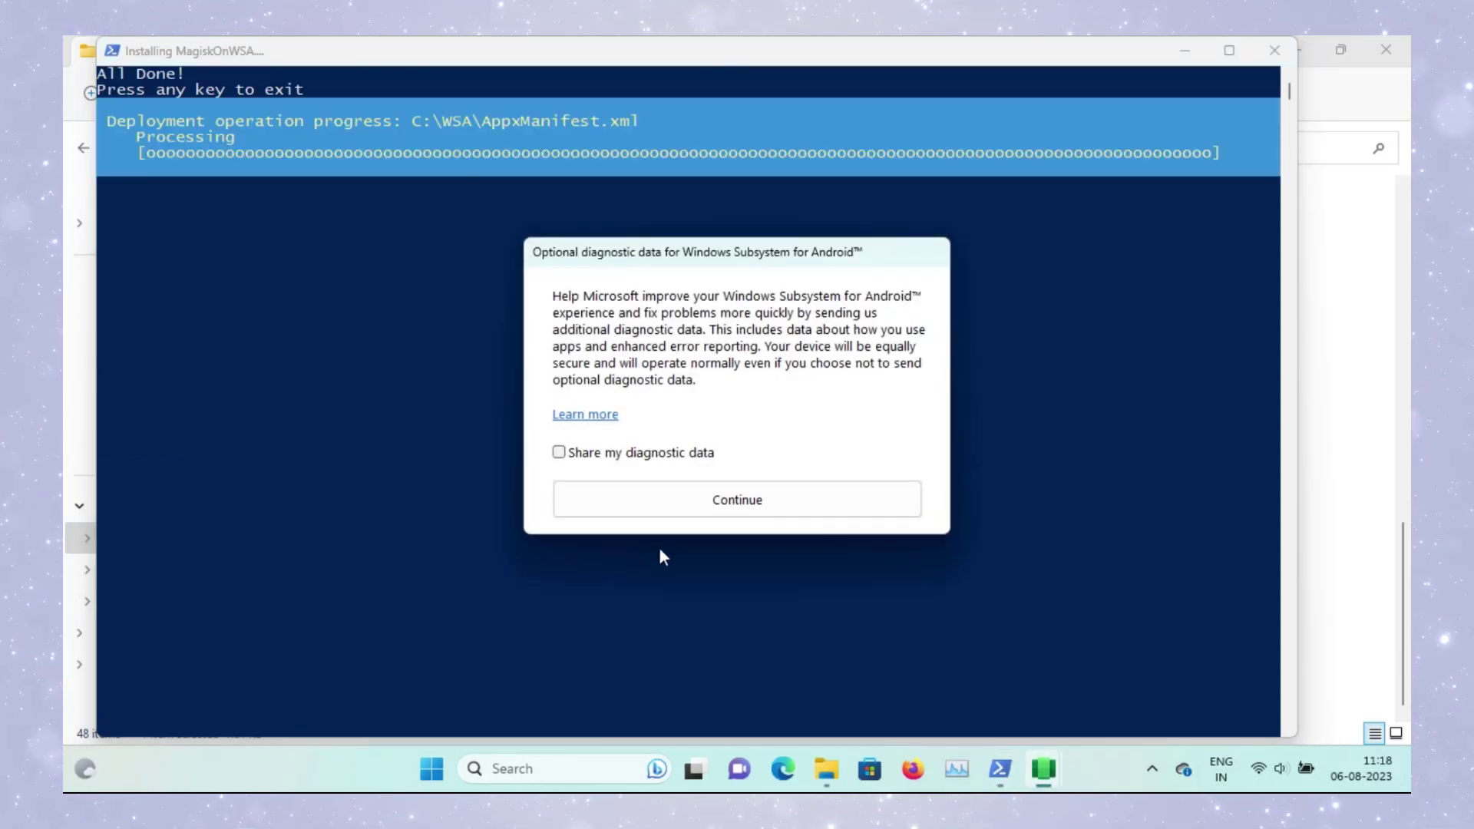
- Continue the Windows Subsystem for Android setup without sharing diagnostic data, and close the installer and File Explorer windows
{"action": "left_click", "coordinate": [740, 504]}
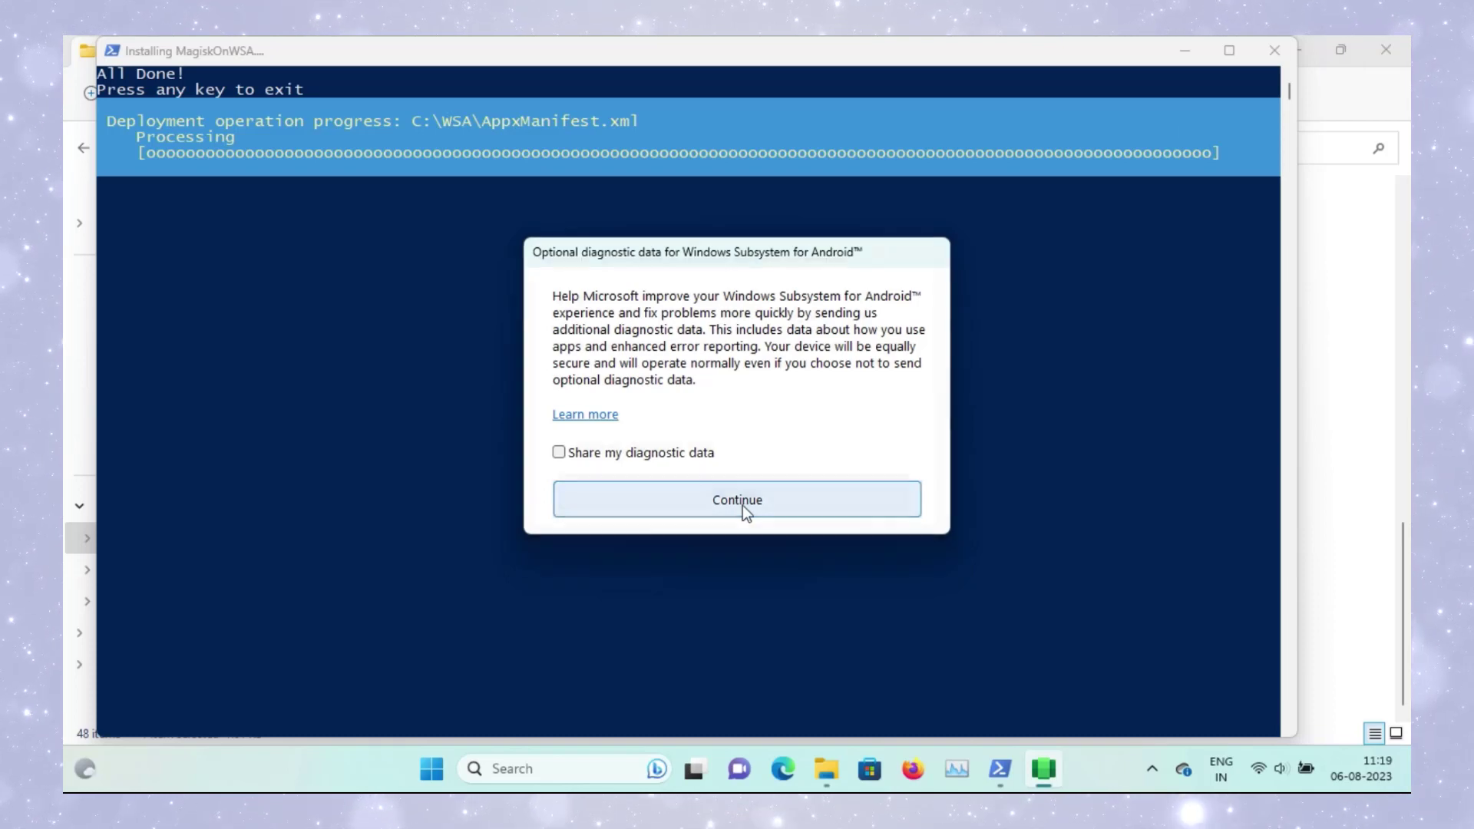
{"action": "left_click", "coordinate": [743, 505]}
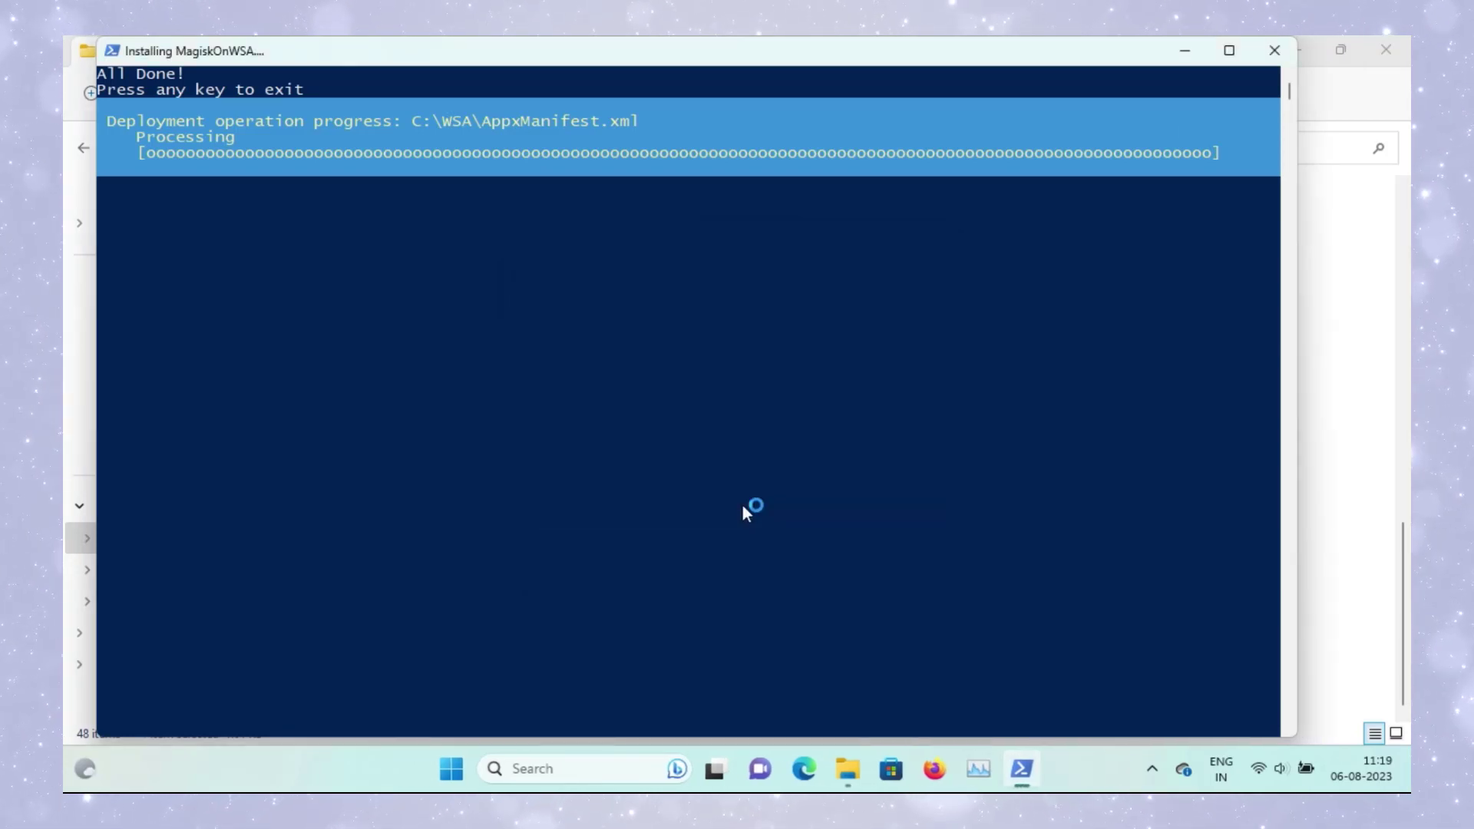
{"action": "left_click", "coordinate": [1287, 54]}
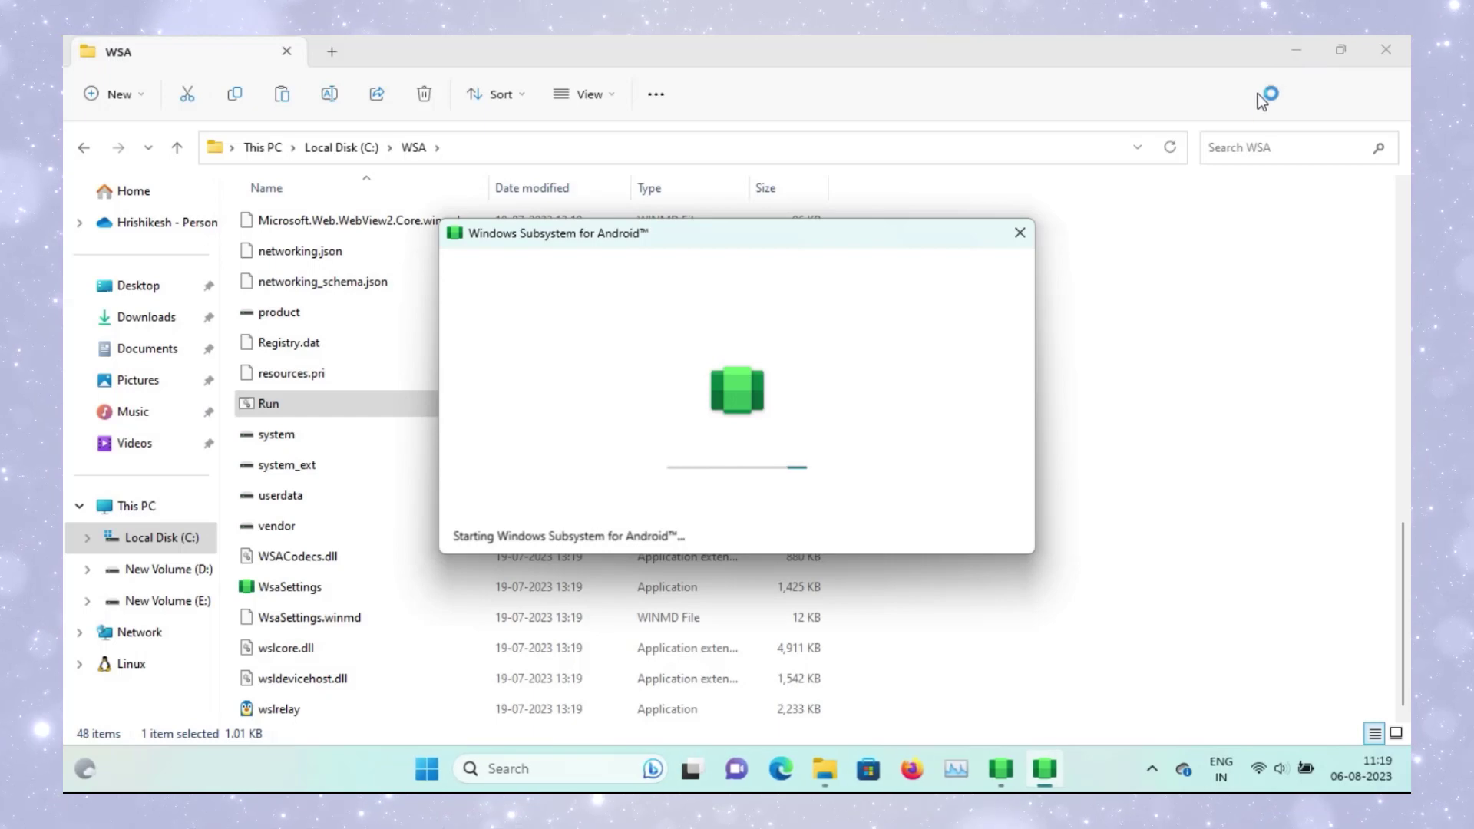
{"action": "left_click", "coordinate": [1386, 49]}
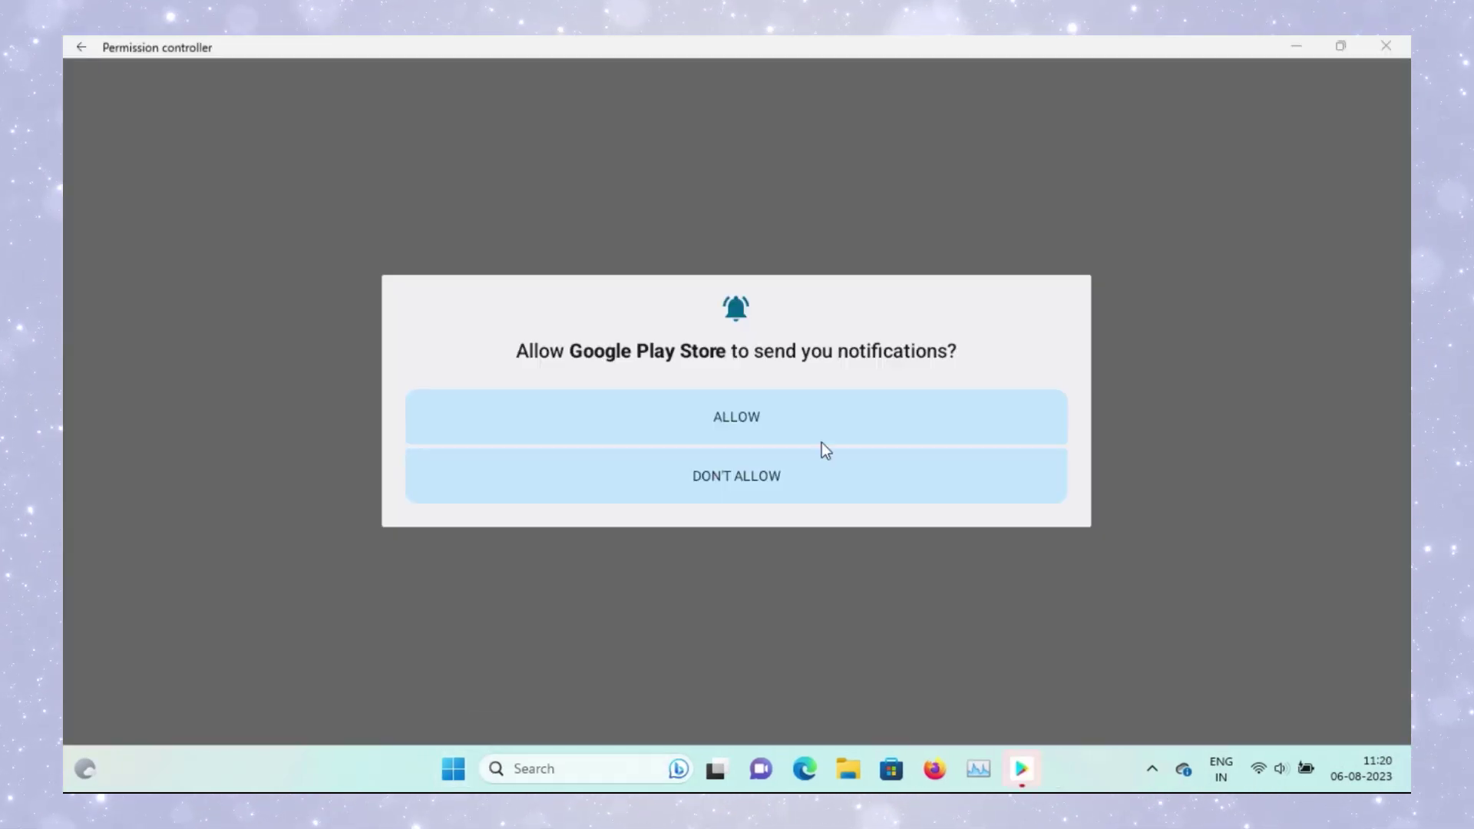
- Allow Google Play Store notifications and sign in with the Google account, agreeing to Google's terms of service
{"action": "left_click", "coordinate": [734, 422]}
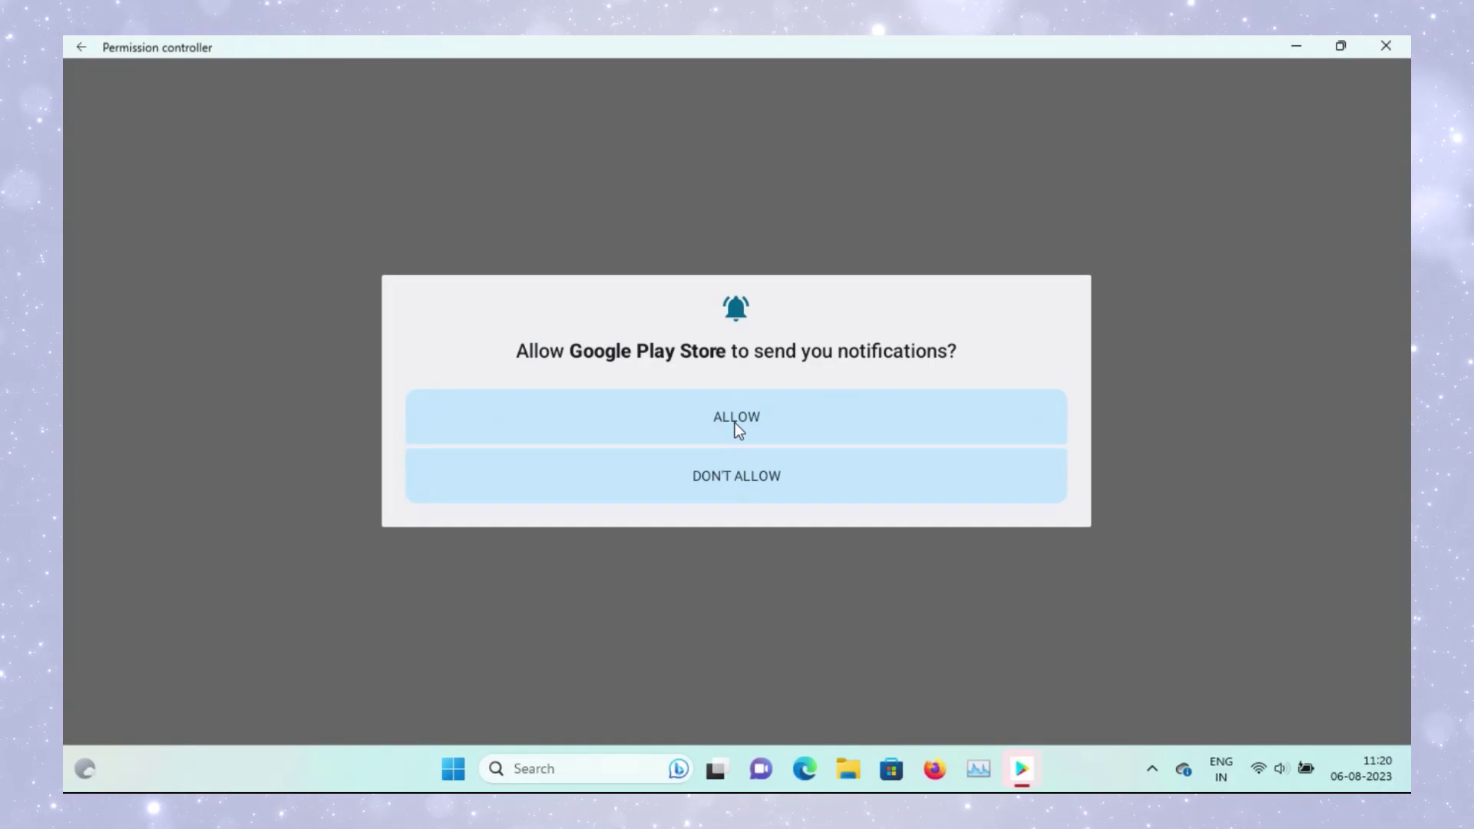
{"action": "left_click", "coordinate": [735, 420]}
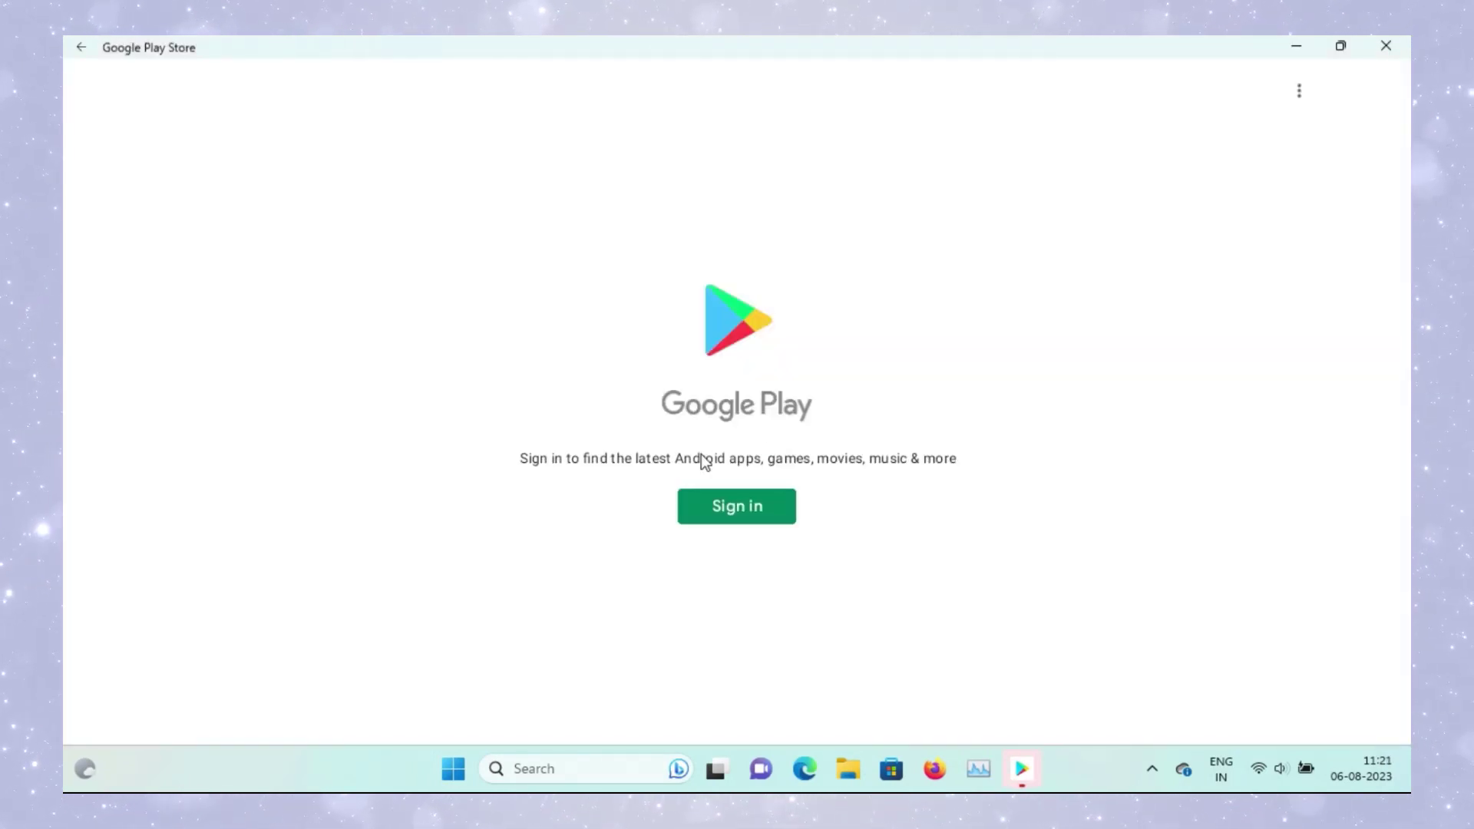
{"action": "left_click", "coordinate": [745, 510]}
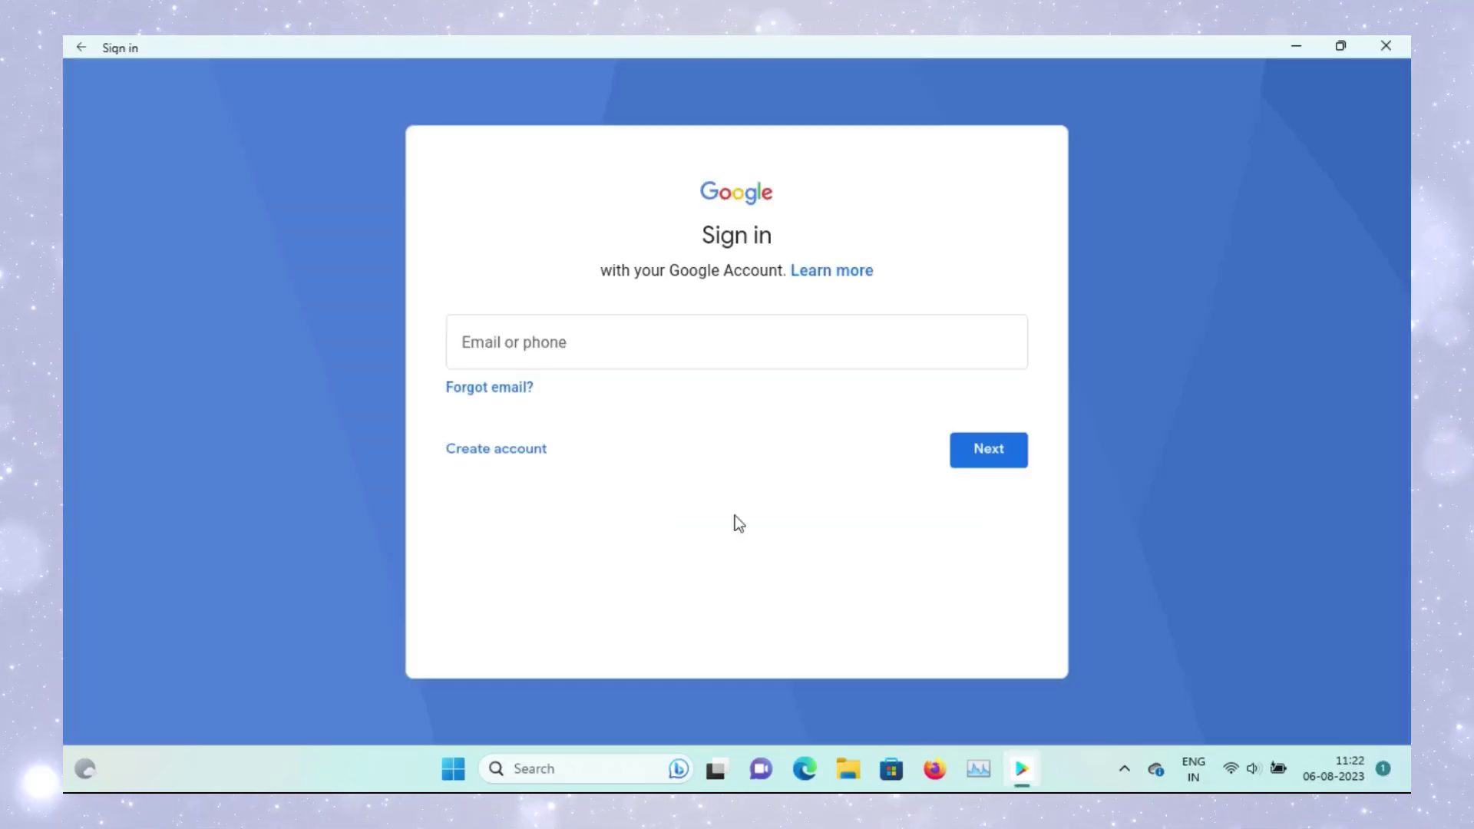
{"action": "left_click", "coordinate": [727, 338]}
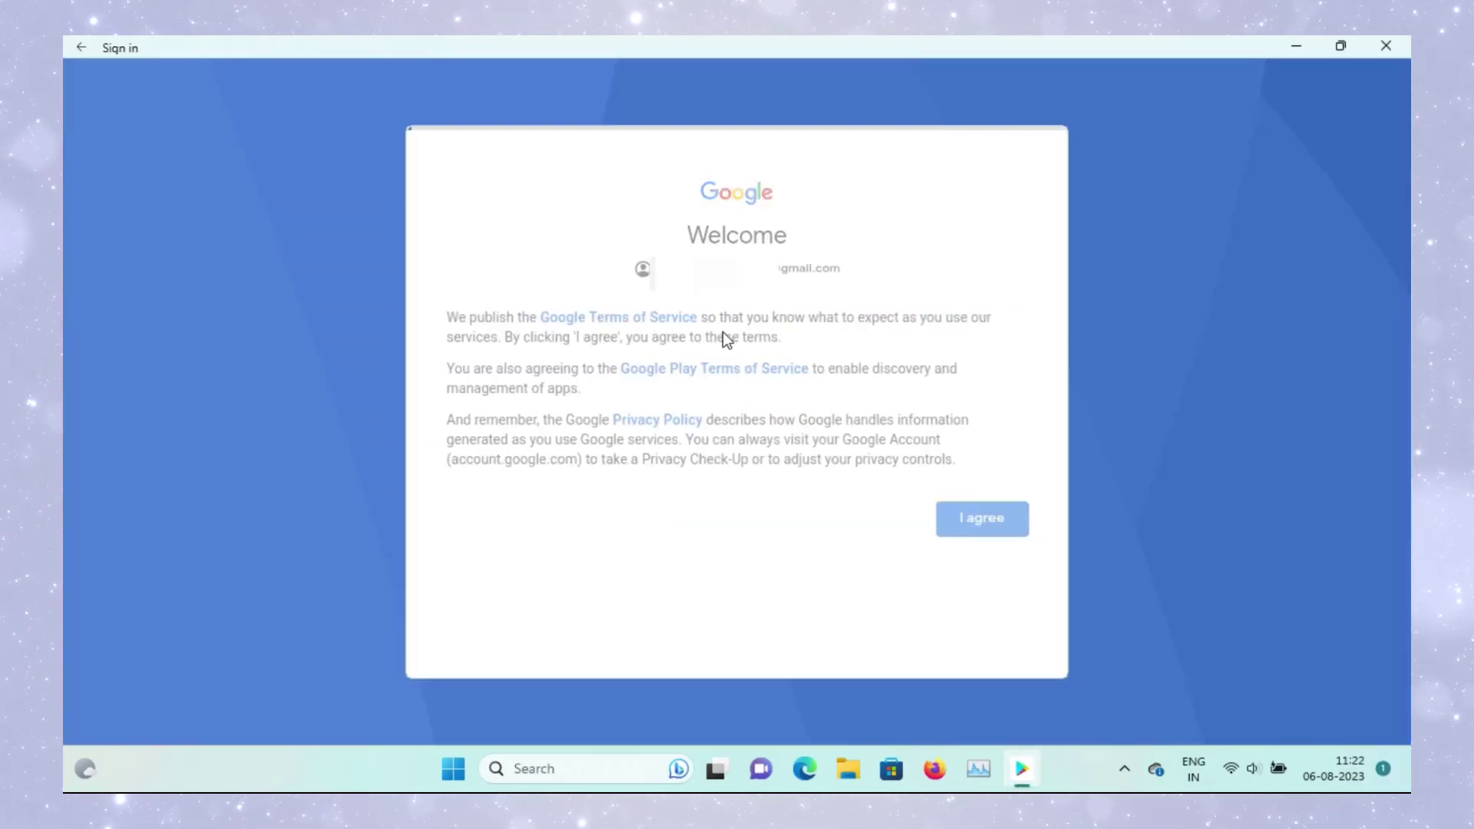
{"action": "left_click", "coordinate": [985, 524]}
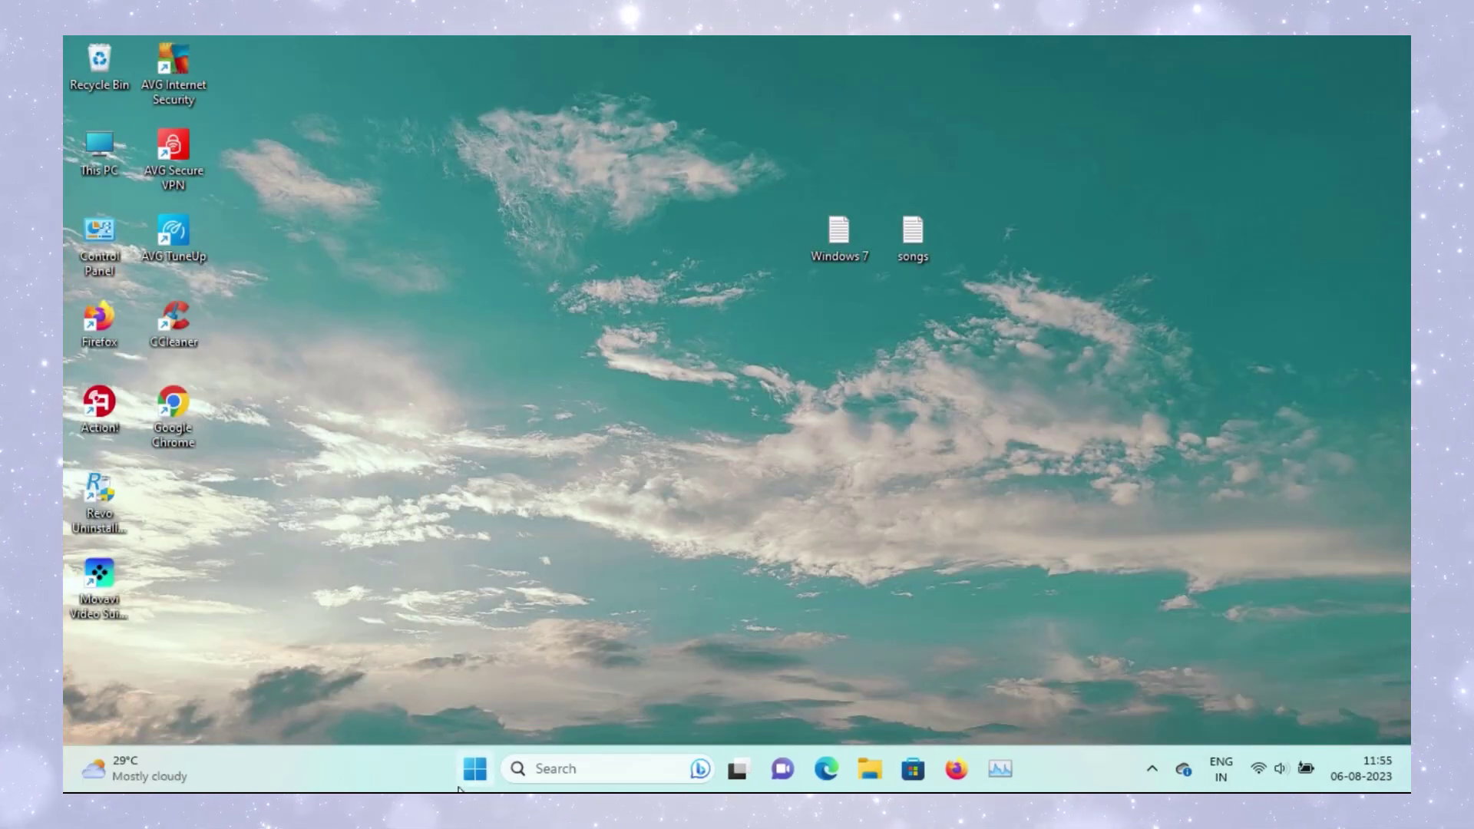
- Open Windows Subsystem for Android and turn on Developer mode in its advanced settings
{"action": "left_click", "coordinate": [473, 770]}
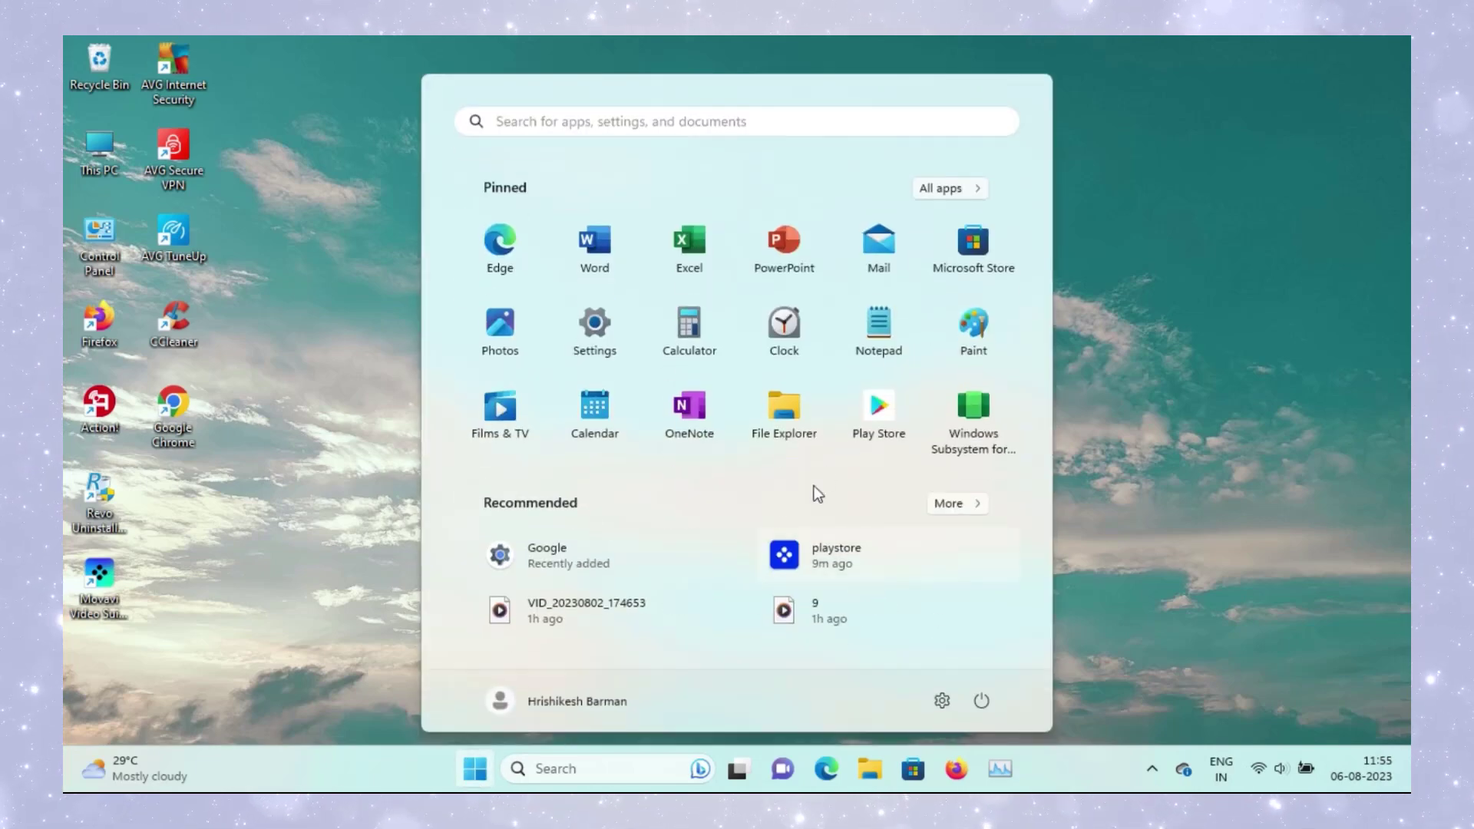
{"action": "left_click", "coordinate": [973, 407]}
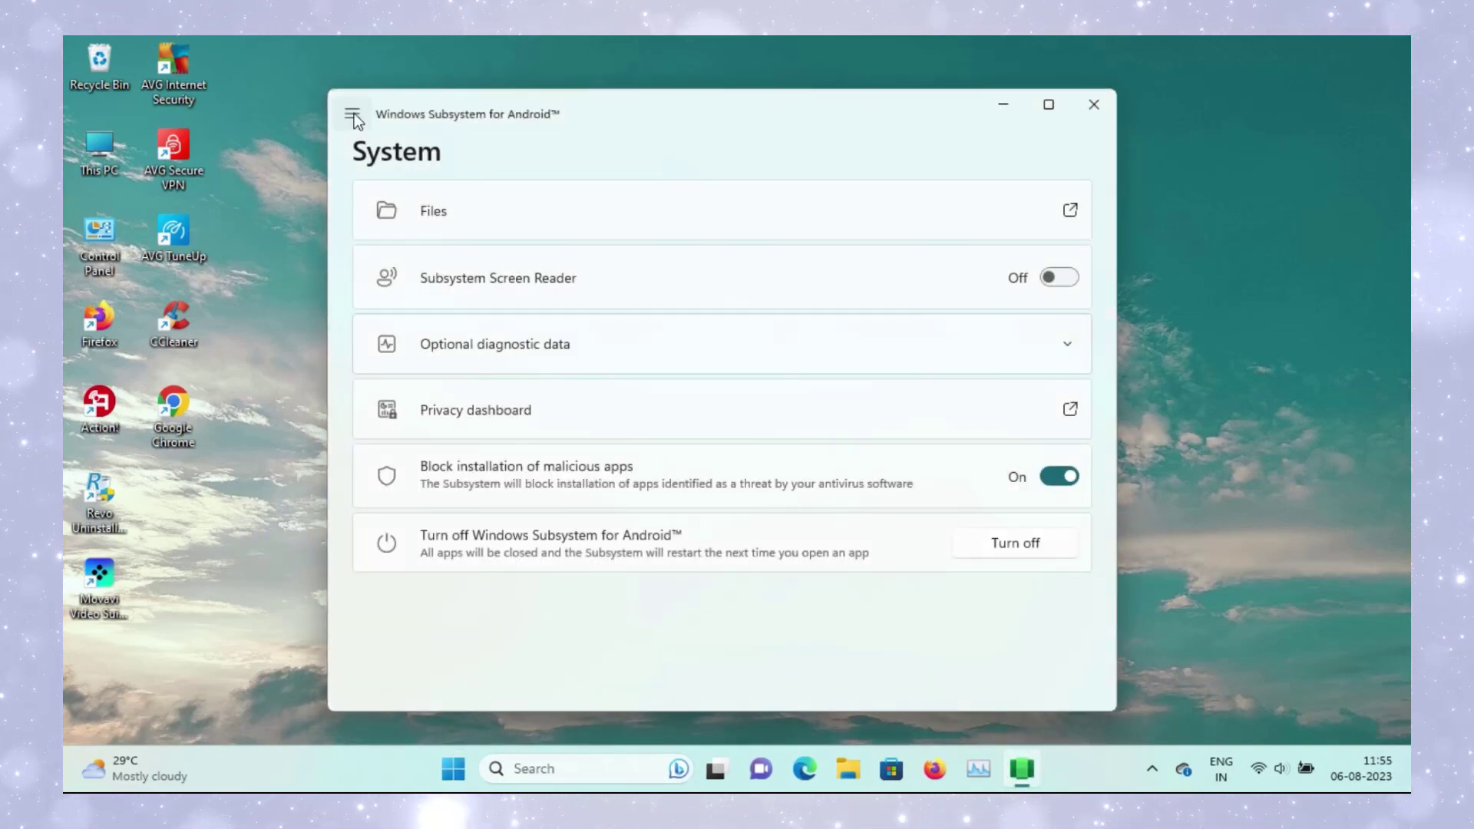
{"action": "left_click", "coordinate": [353, 115]}
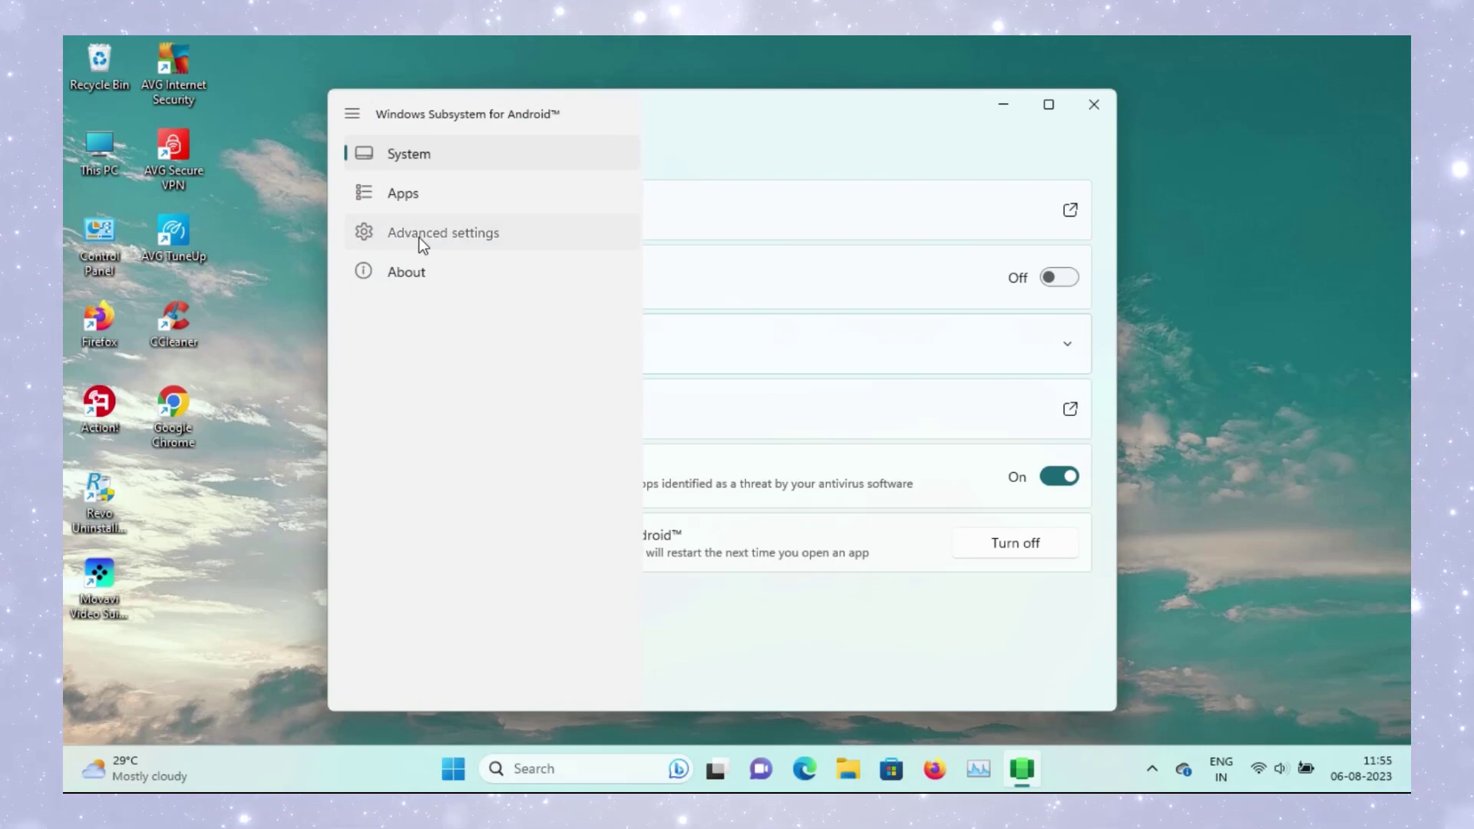
{"action": "left_click", "coordinate": [421, 238]}
{"action": "left_click", "coordinate": [1059, 221]}
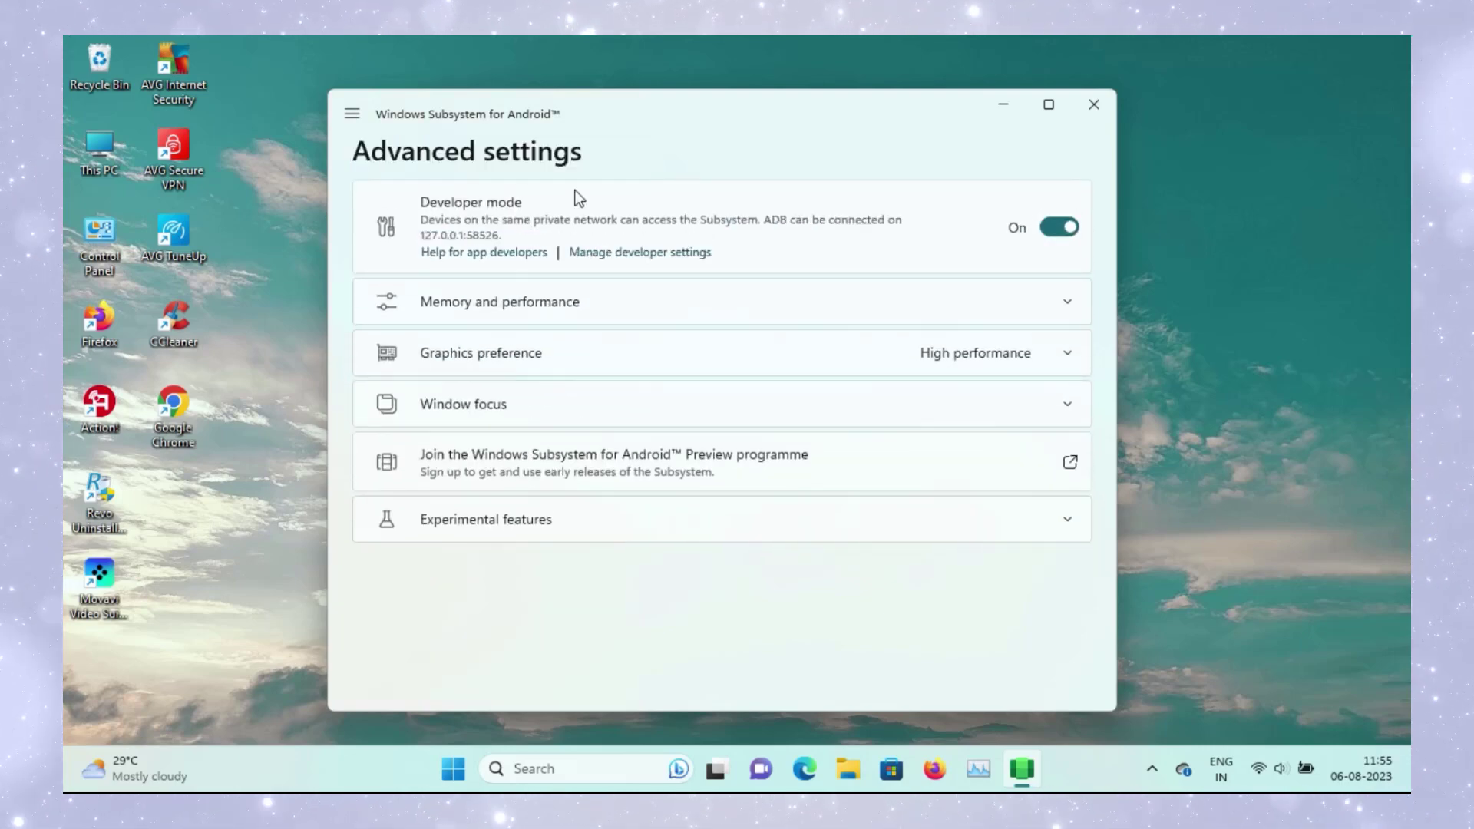
- Review the list of installed Android apps in the subsystem settings and close the window
{"action": "left_click", "coordinate": [362, 115]}
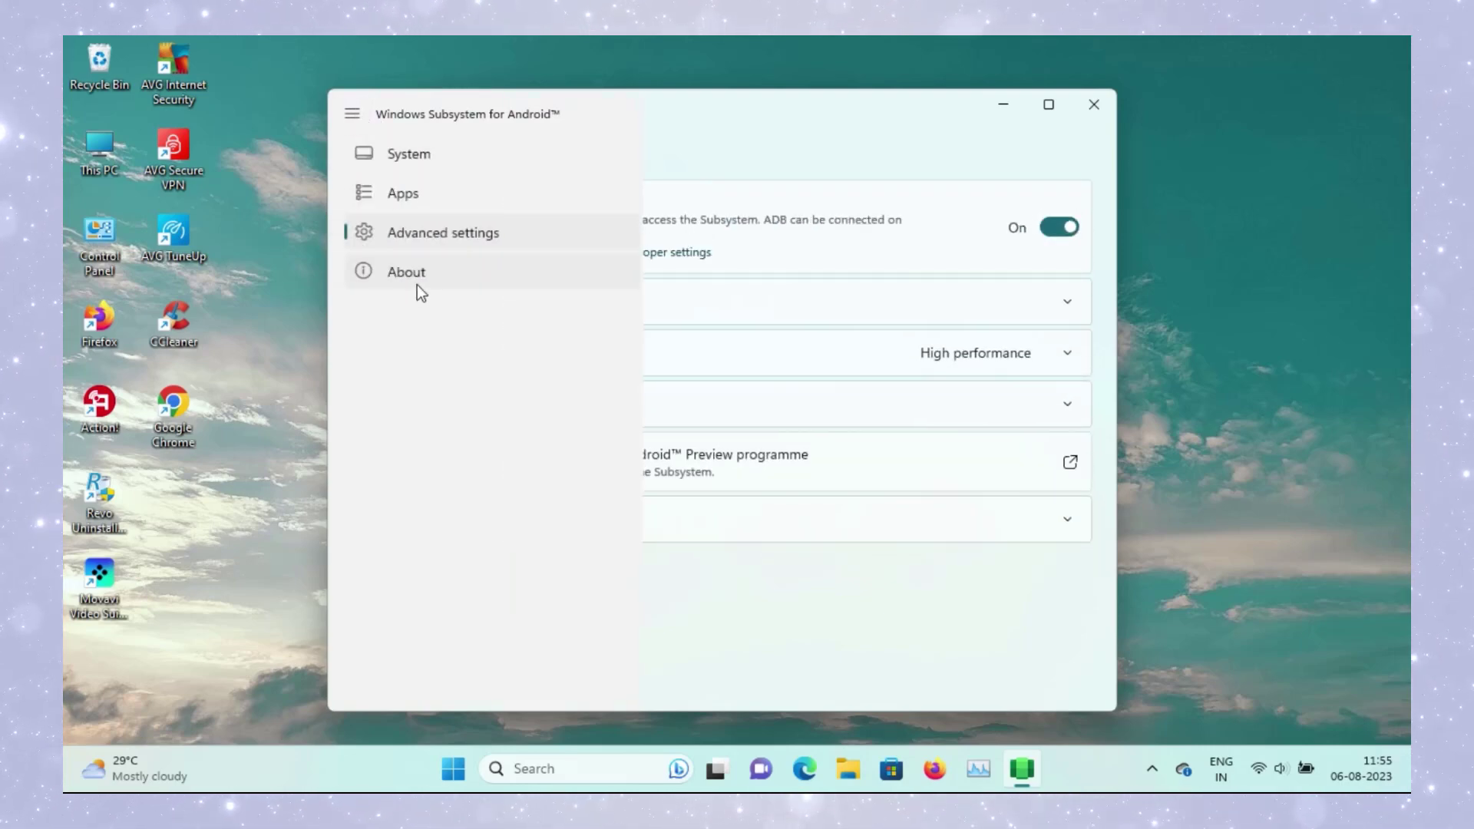
{"action": "left_click", "coordinate": [422, 198]}
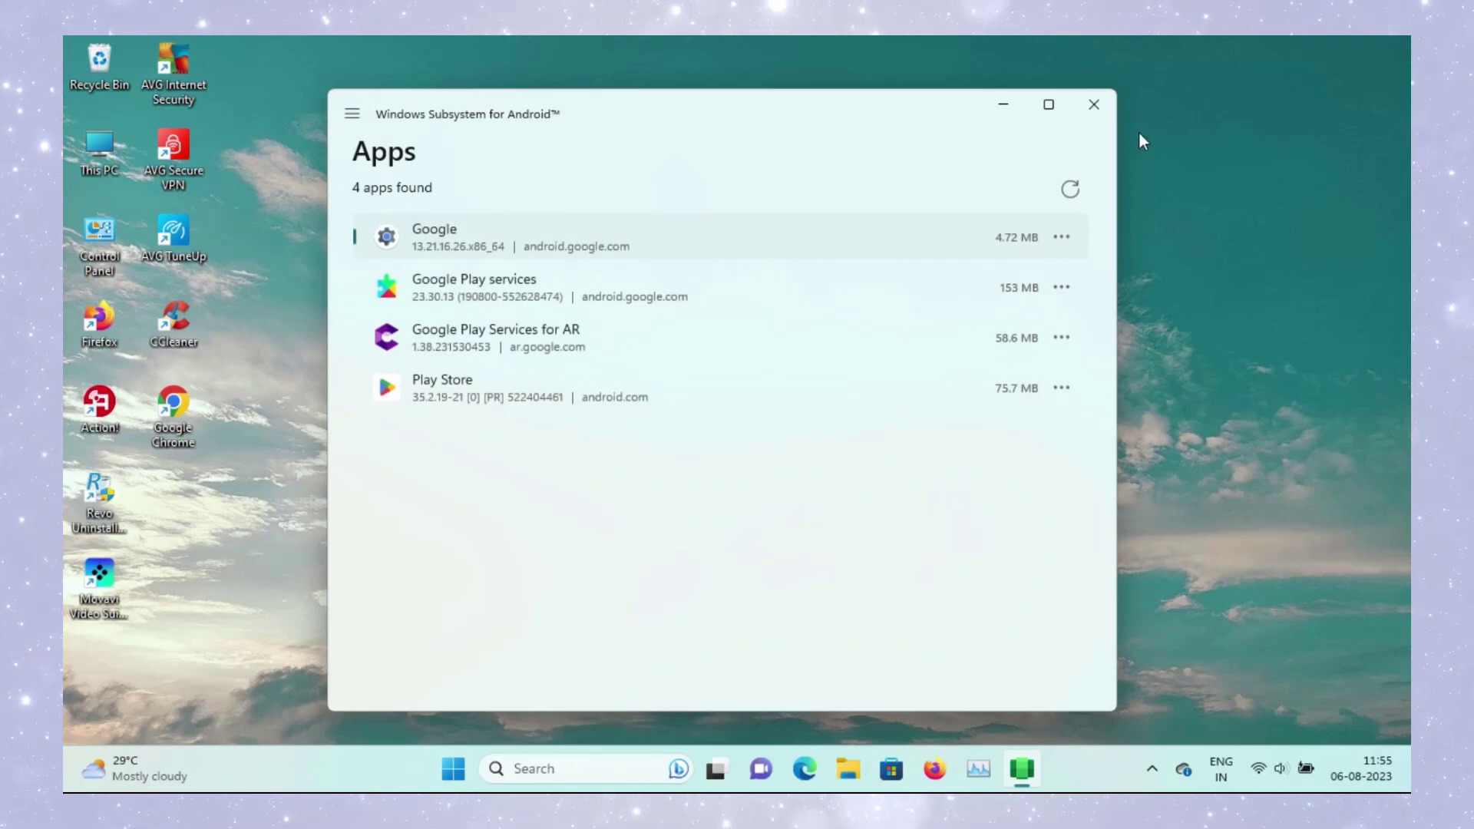
{"action": "left_click", "coordinate": [1094, 104]}
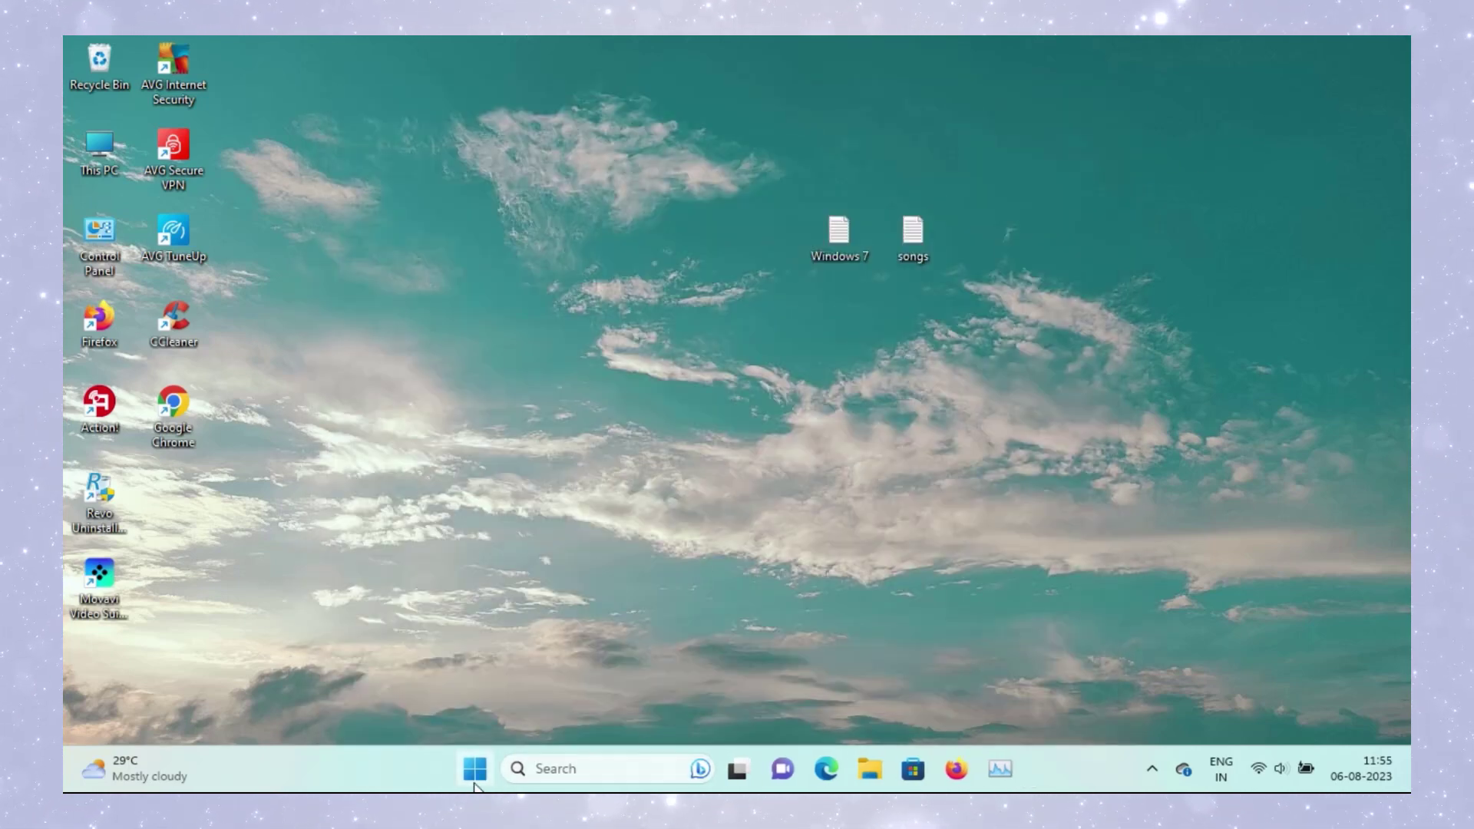
- Open the Play Store, install WhatsApp Business from the Popular apps collection, and close the store
{"action": "left_click", "coordinate": [475, 785]}
{"action": "left_click", "coordinate": [873, 426]}
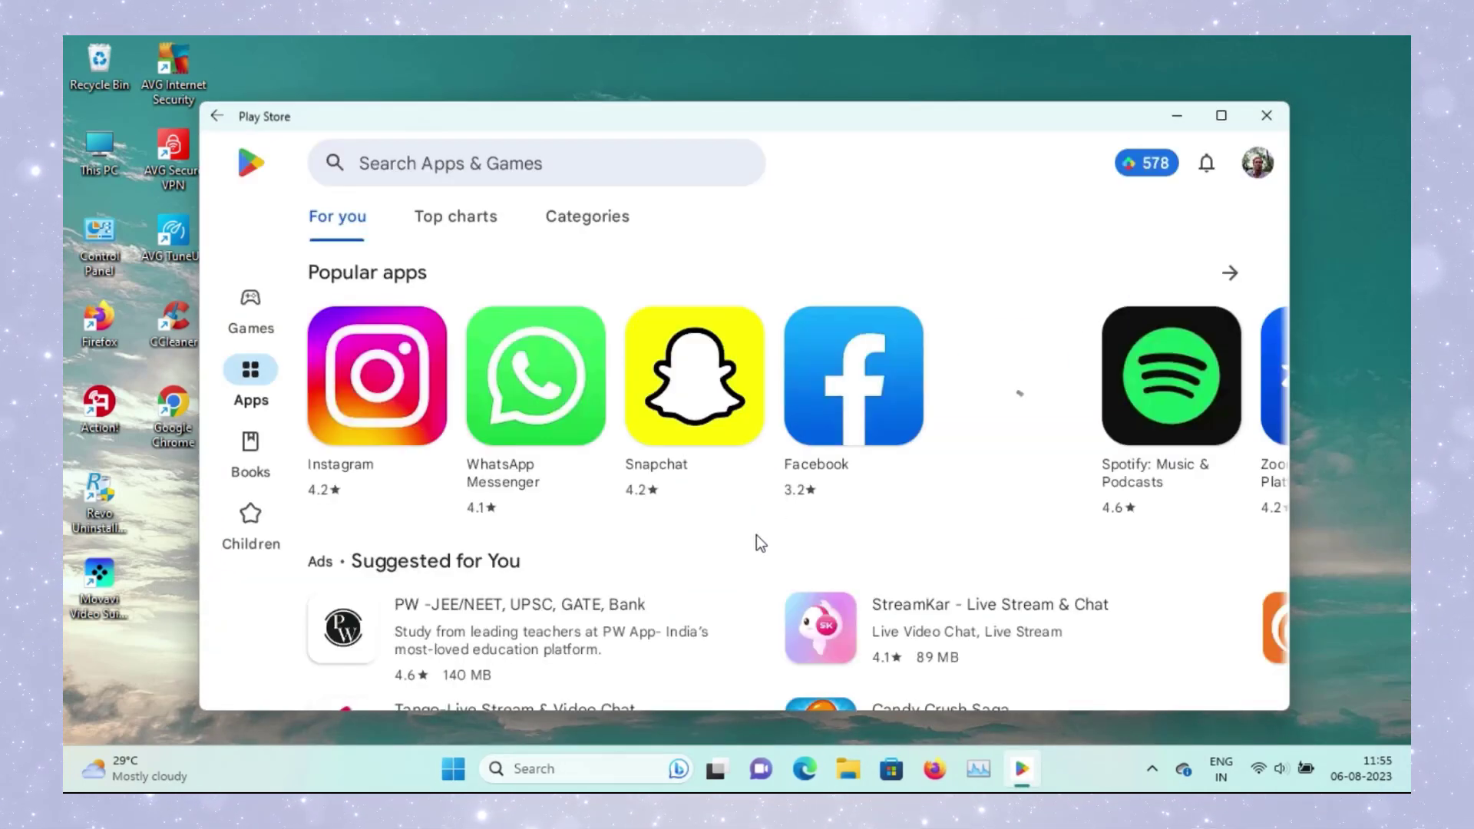
{"action": "scroll", "coordinate": [889, 553], "scroll_direction": "down", "scroll_amount": 10}
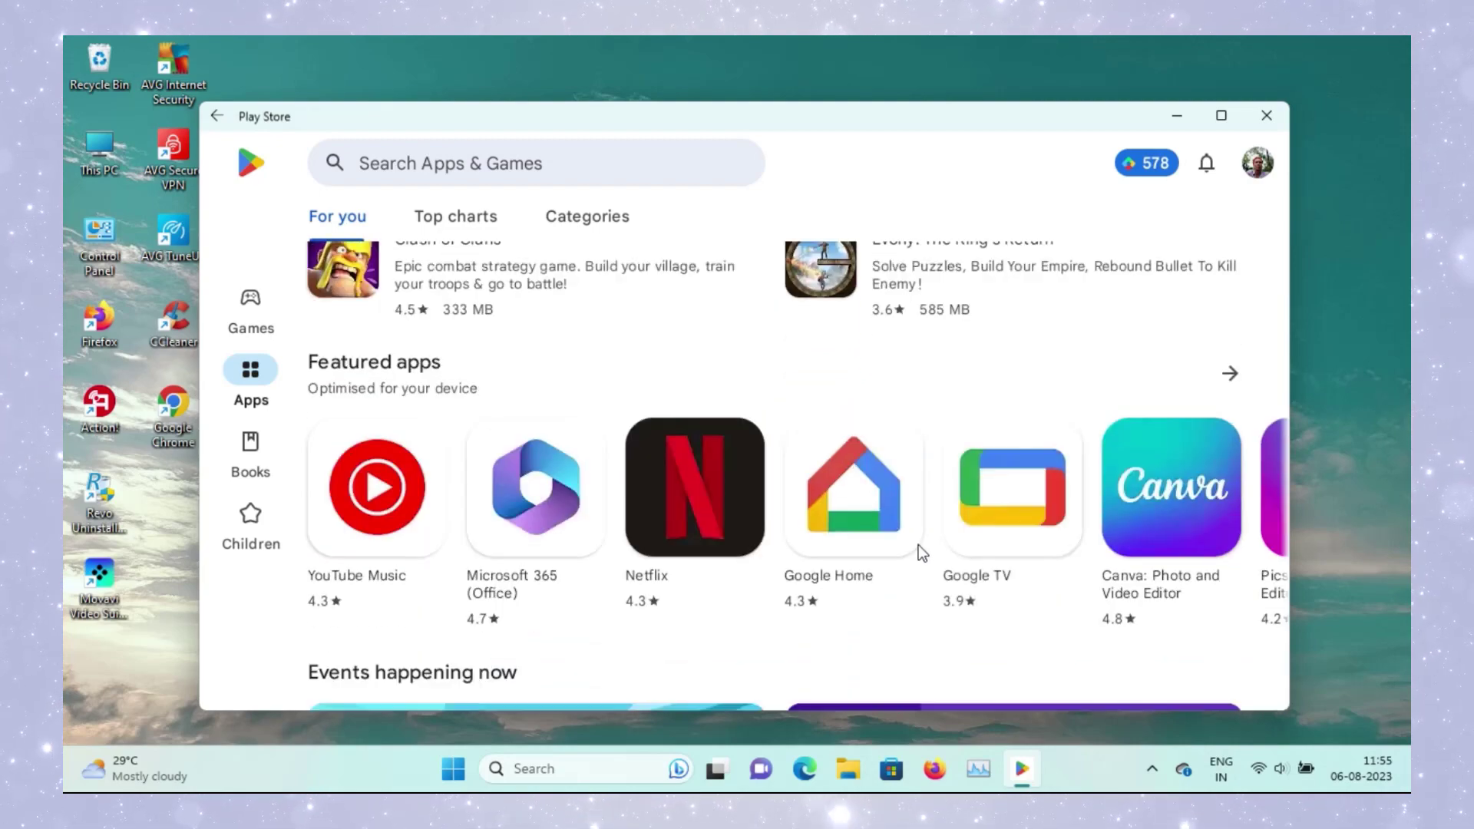
{"action": "scroll", "coordinate": [923, 559], "scroll_direction": "up", "scroll_amount": 10}
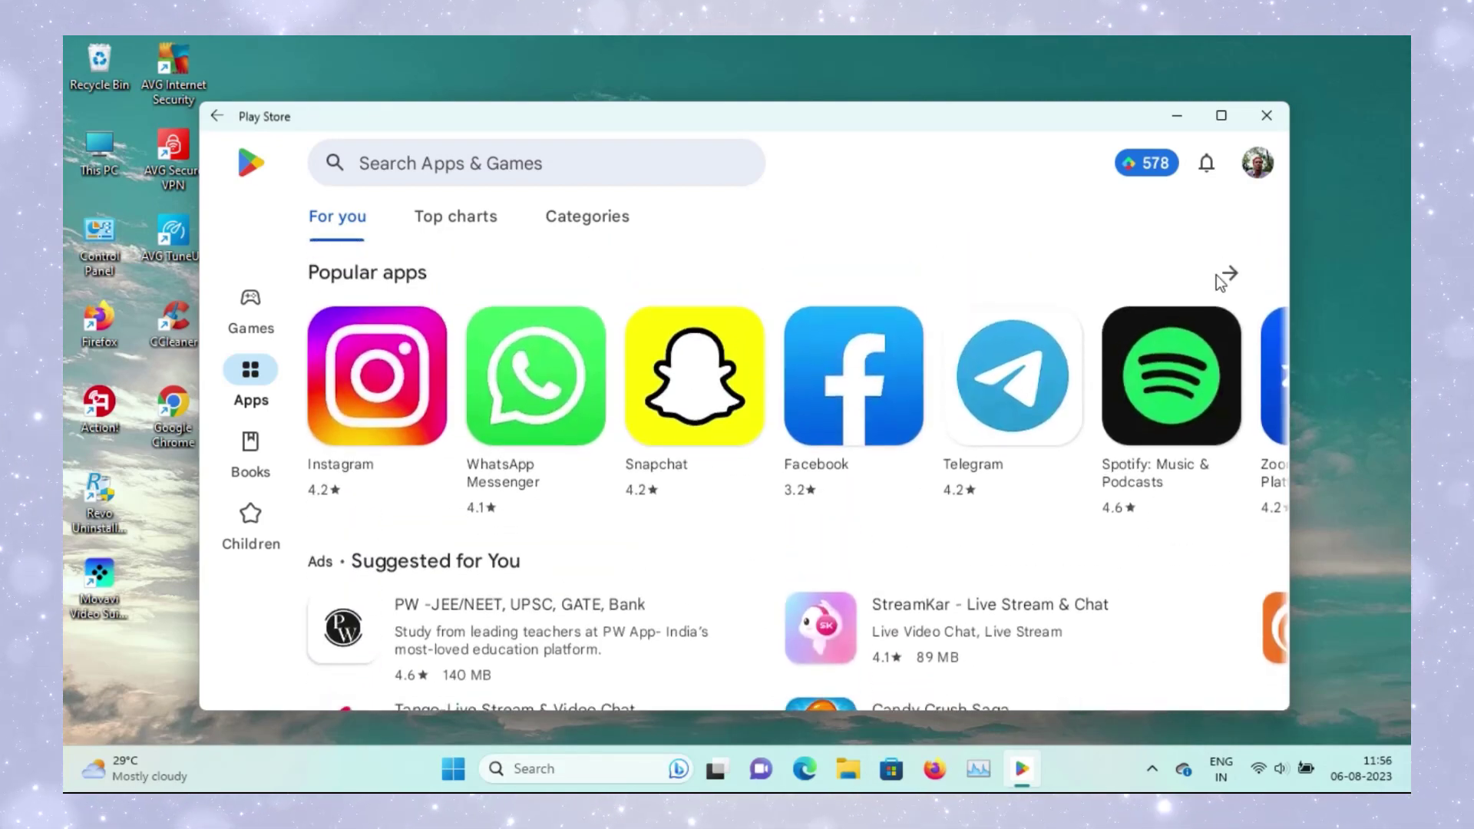
{"action": "left_click", "coordinate": [1219, 278]}
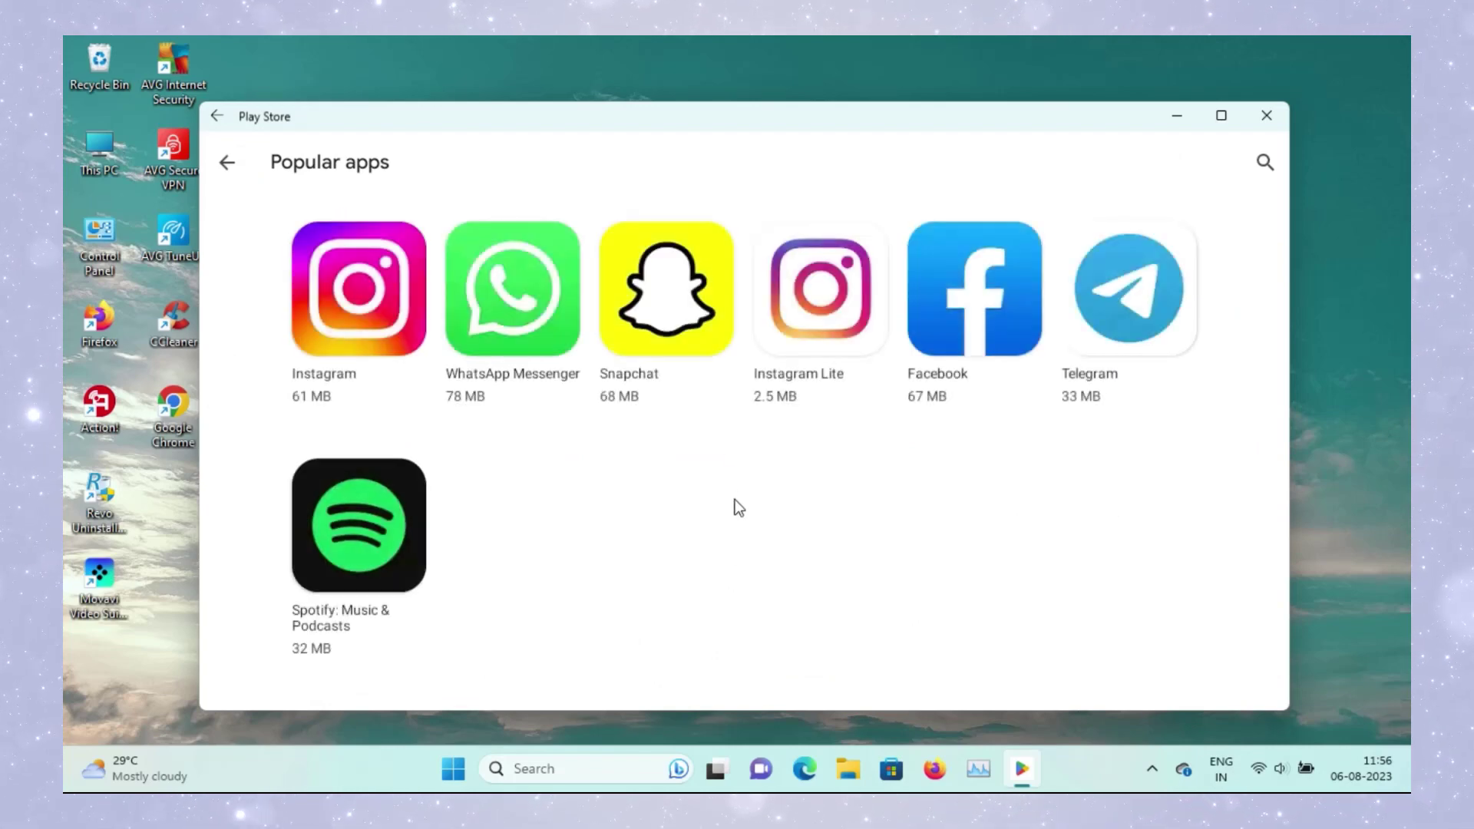
{"action": "scroll", "coordinate": [971, 513], "scroll_direction": "down", "scroll_amount": 3}
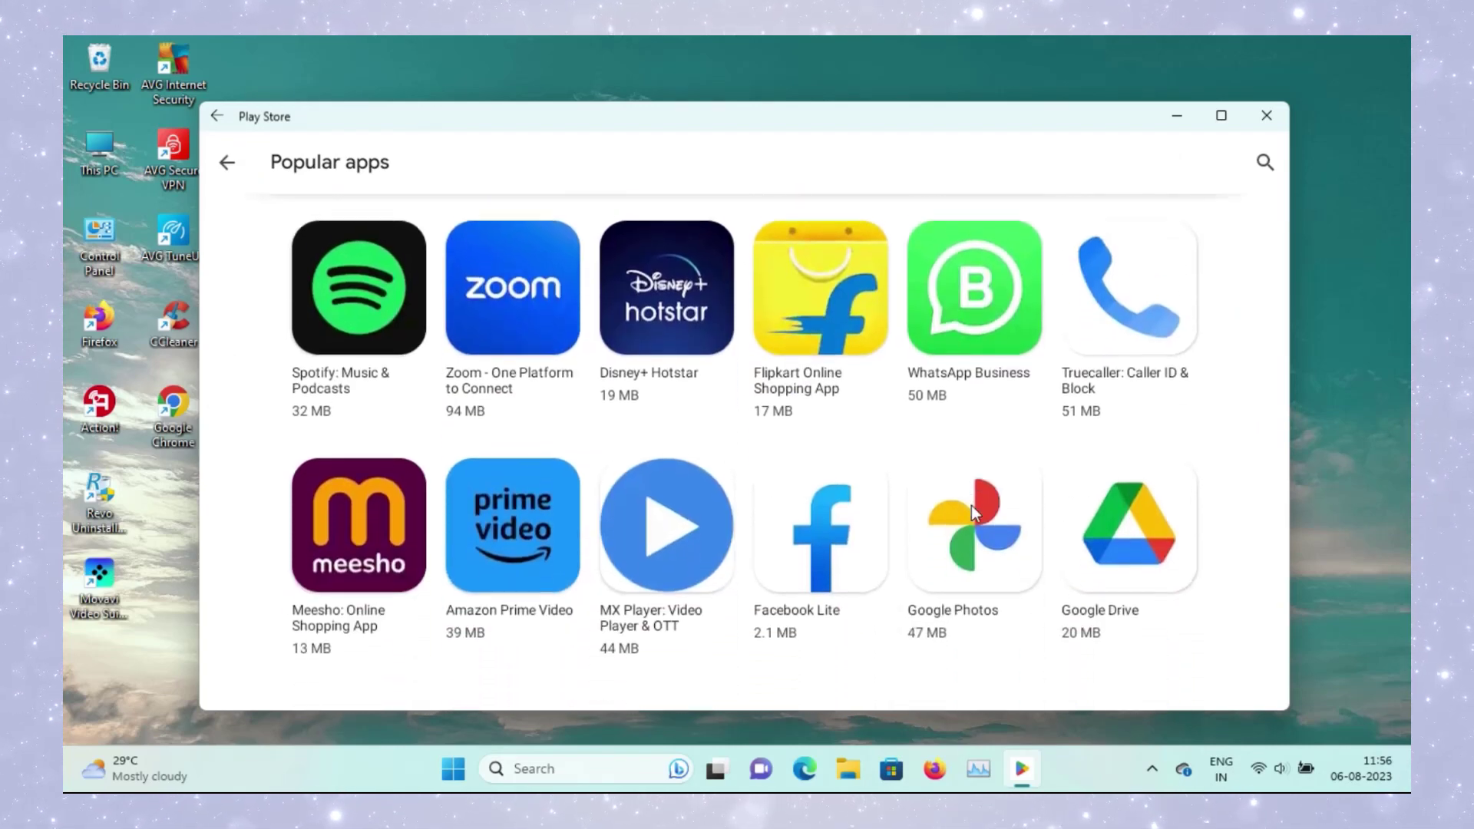
{"action": "left_click", "coordinate": [957, 276]}
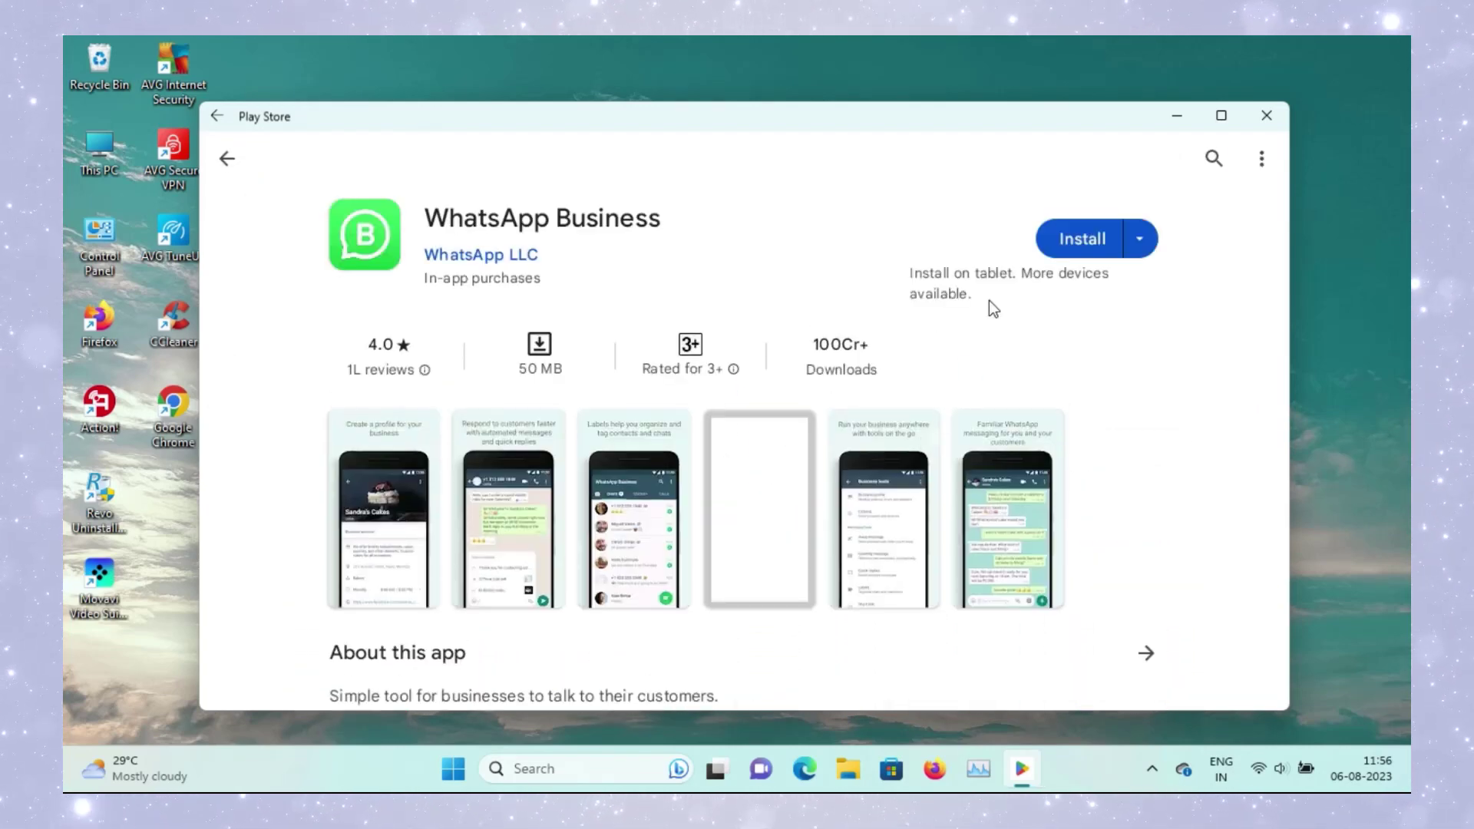
{"action": "left_click", "coordinate": [1078, 251]}
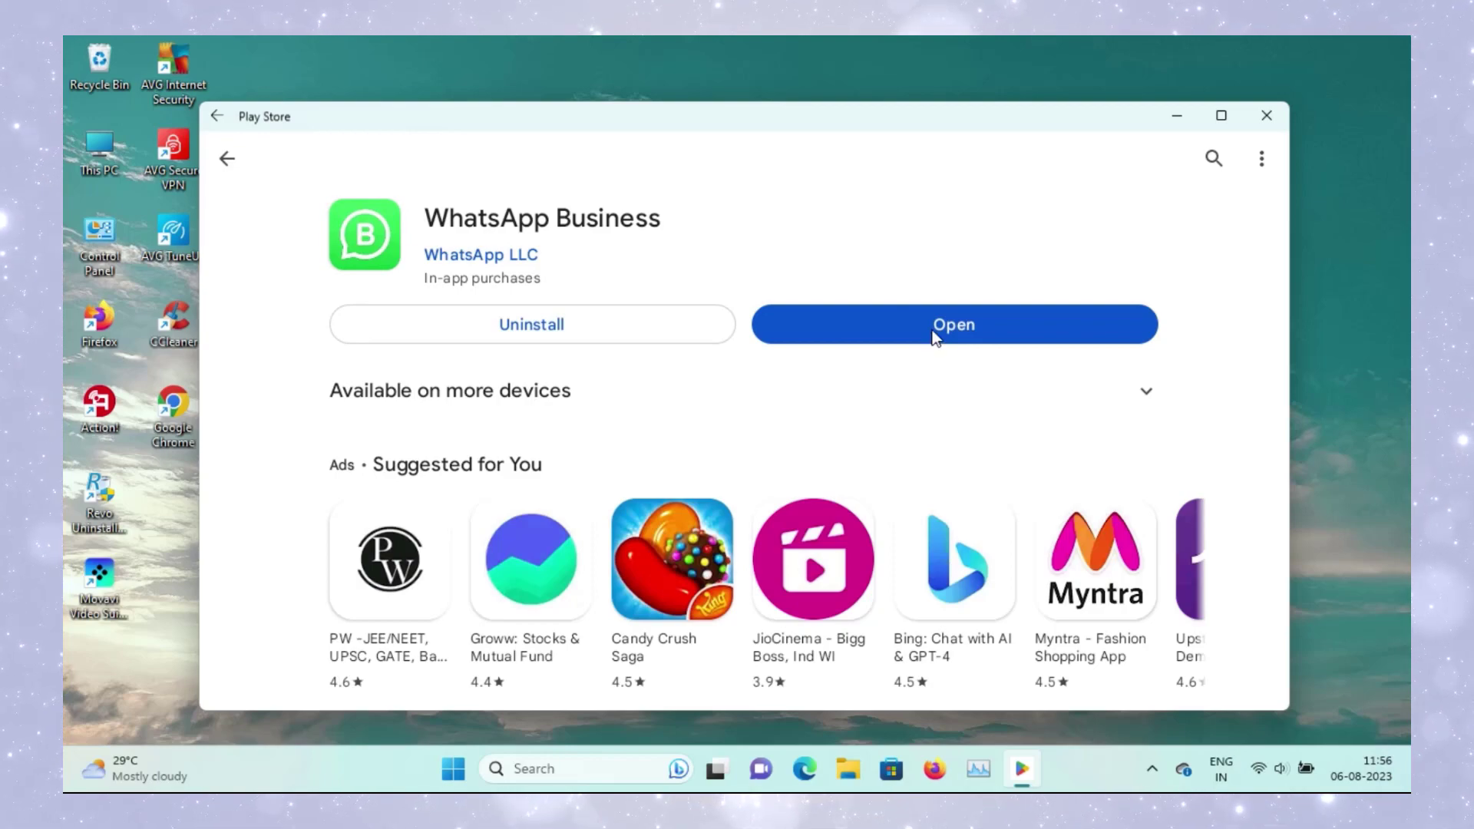
{"action": "left_click", "coordinate": [1265, 117]}
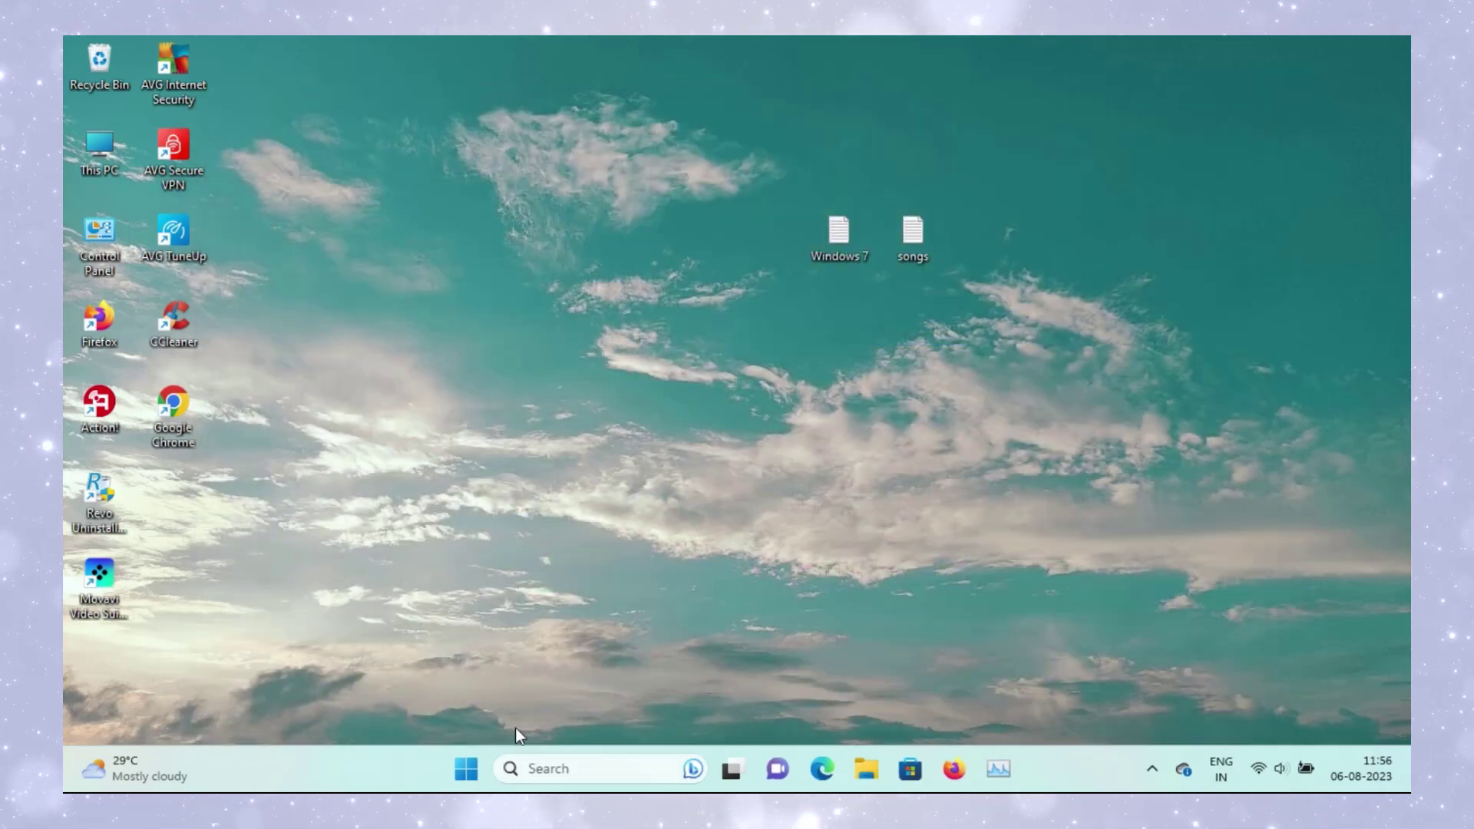
- Launch WA Business from the full list of installed Windows apps, close it, and refresh the desktop
{"action": "left_click", "coordinate": [475, 768]}
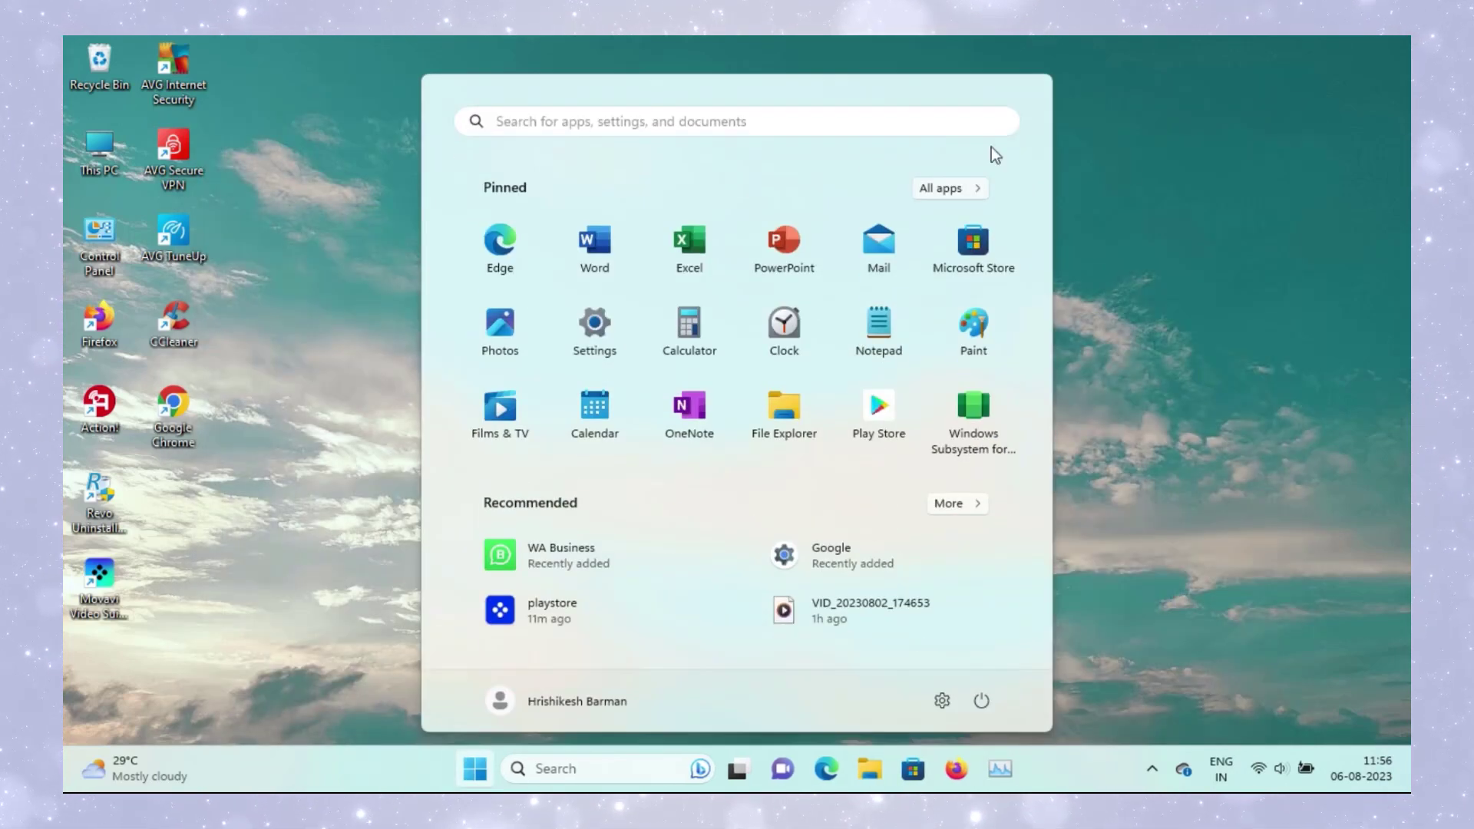
{"action": "left_click", "coordinate": [955, 191]}
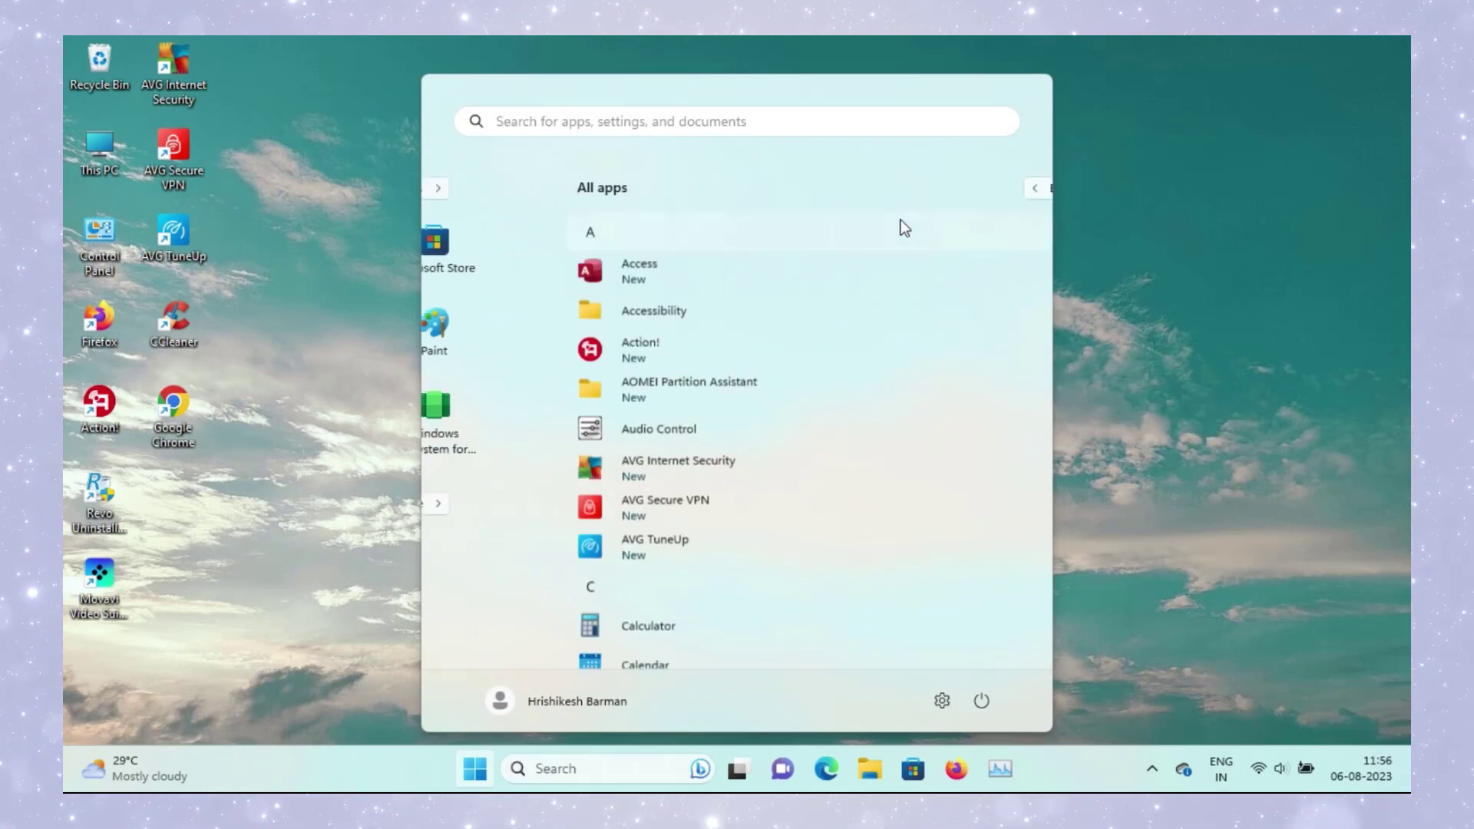
{"action": "scroll", "coordinate": [731, 393], "scroll_direction": "down", "scroll_amount": 20}
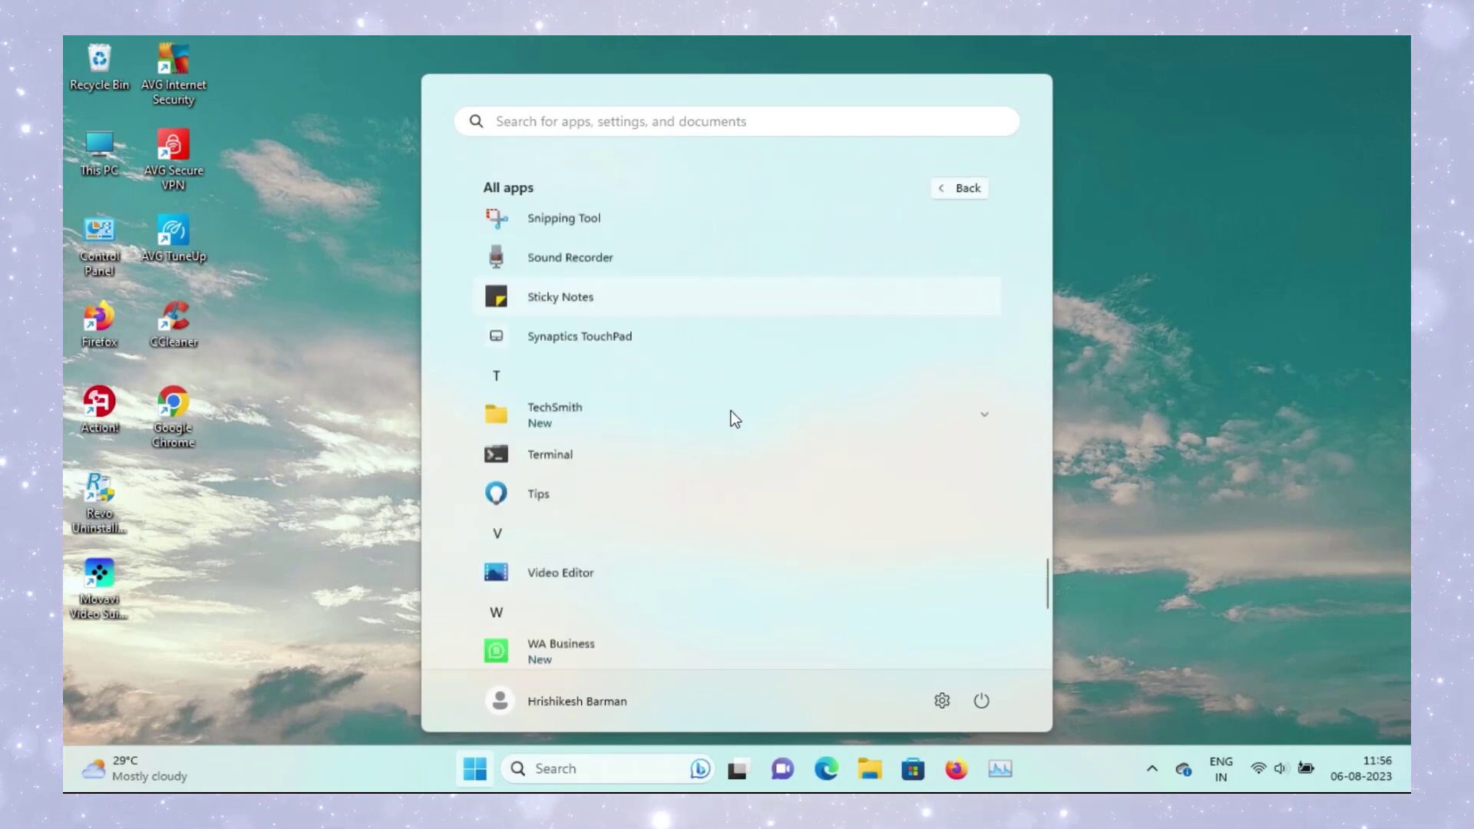
{"action": "scroll", "coordinate": [731, 412], "scroll_direction": "down", "scroll_amount": 5}
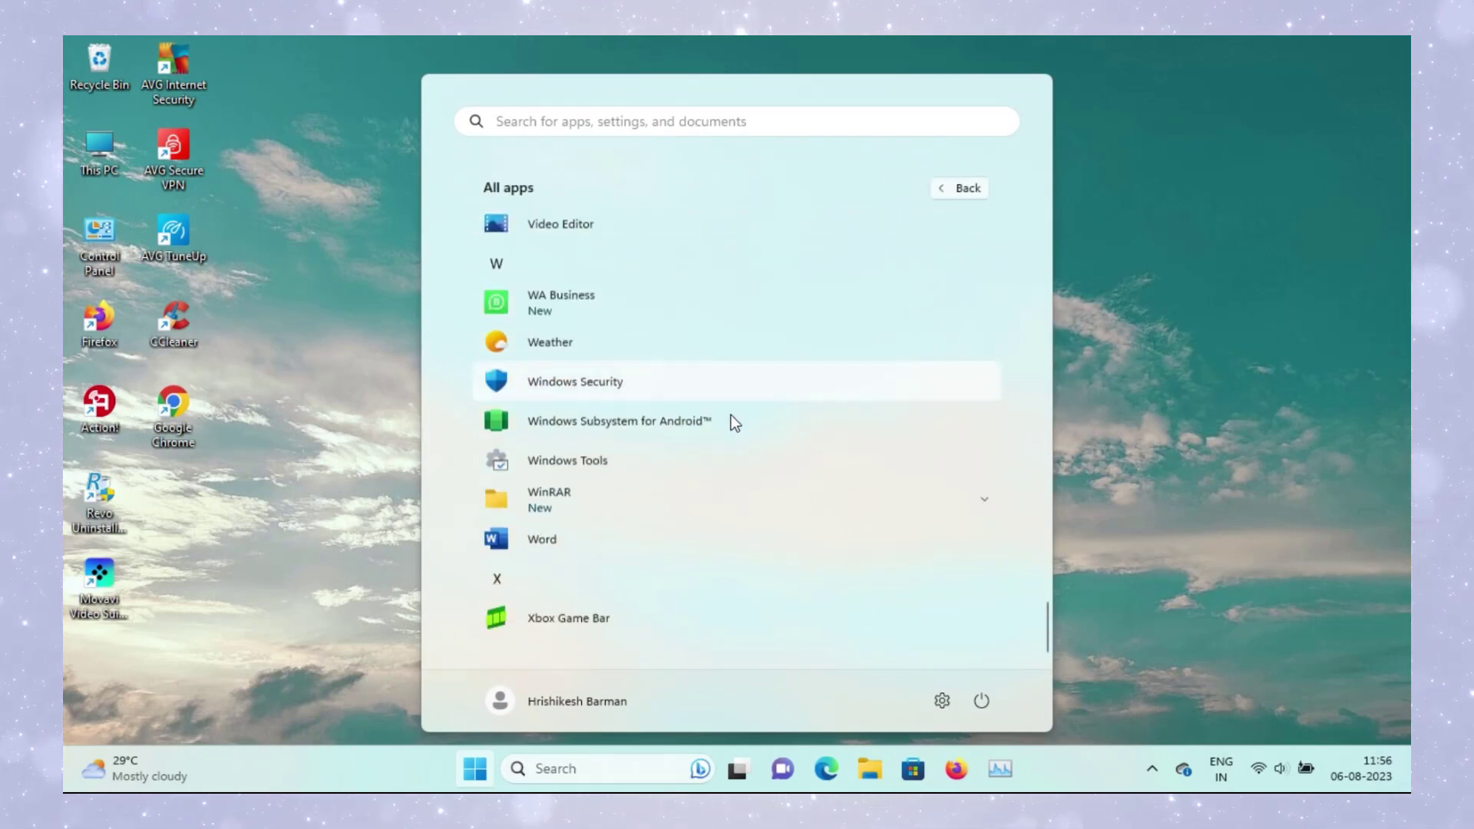
{"action": "left_click", "coordinate": [622, 304]}
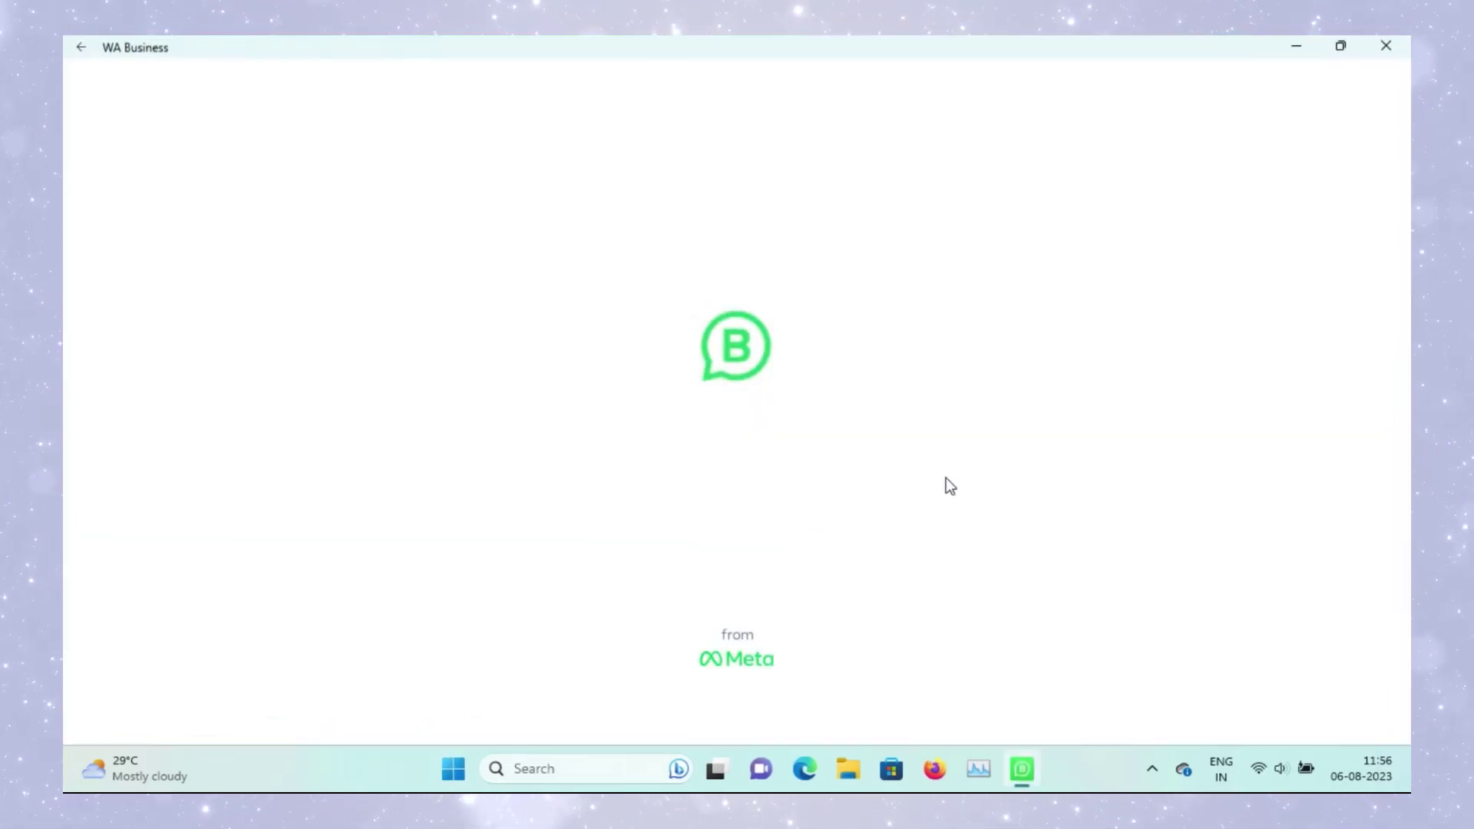
{"action": "left_click", "coordinate": [1386, 46]}
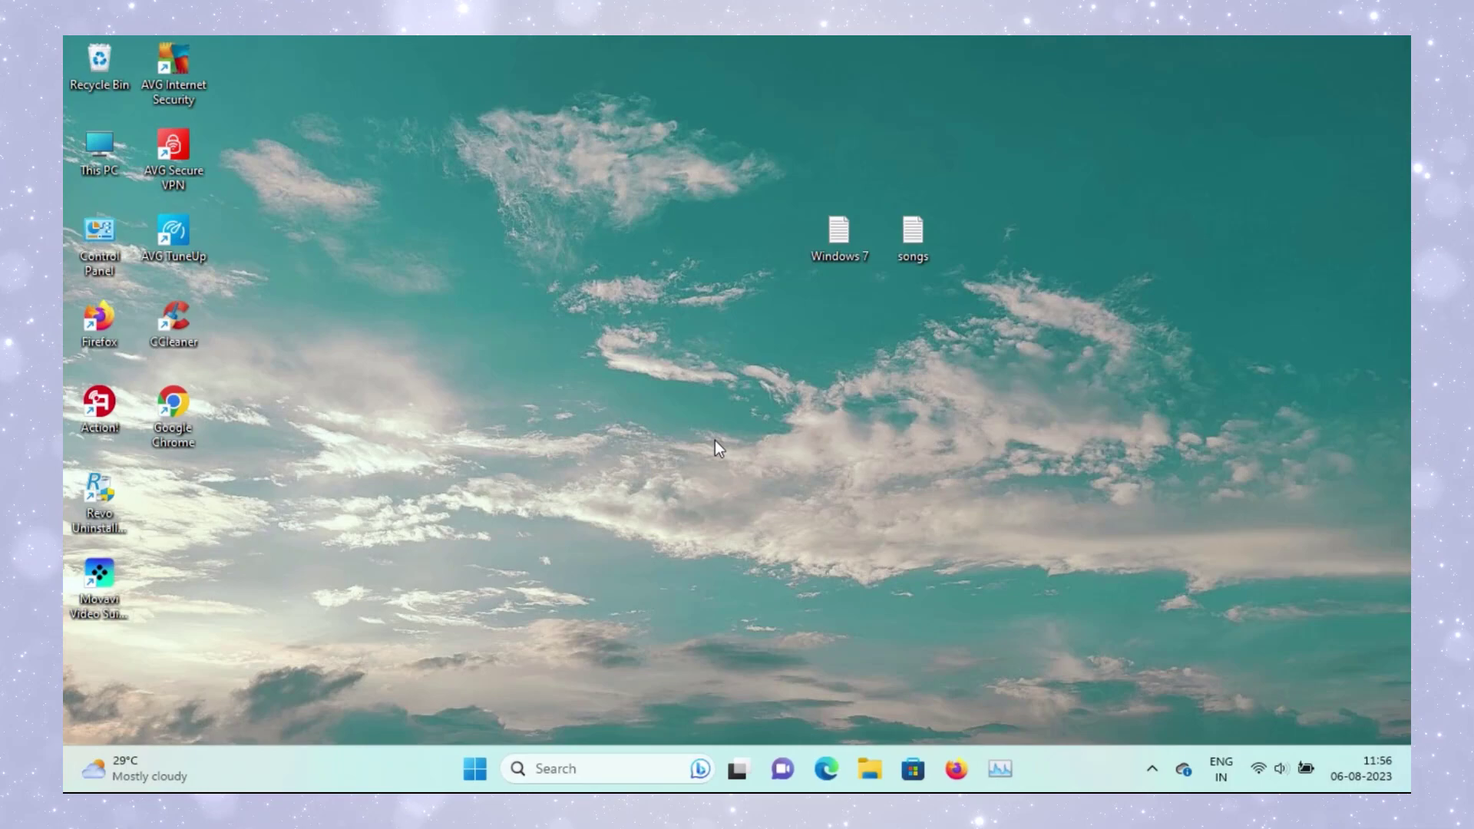
{"action": "right_click", "coordinate": [715, 440]}
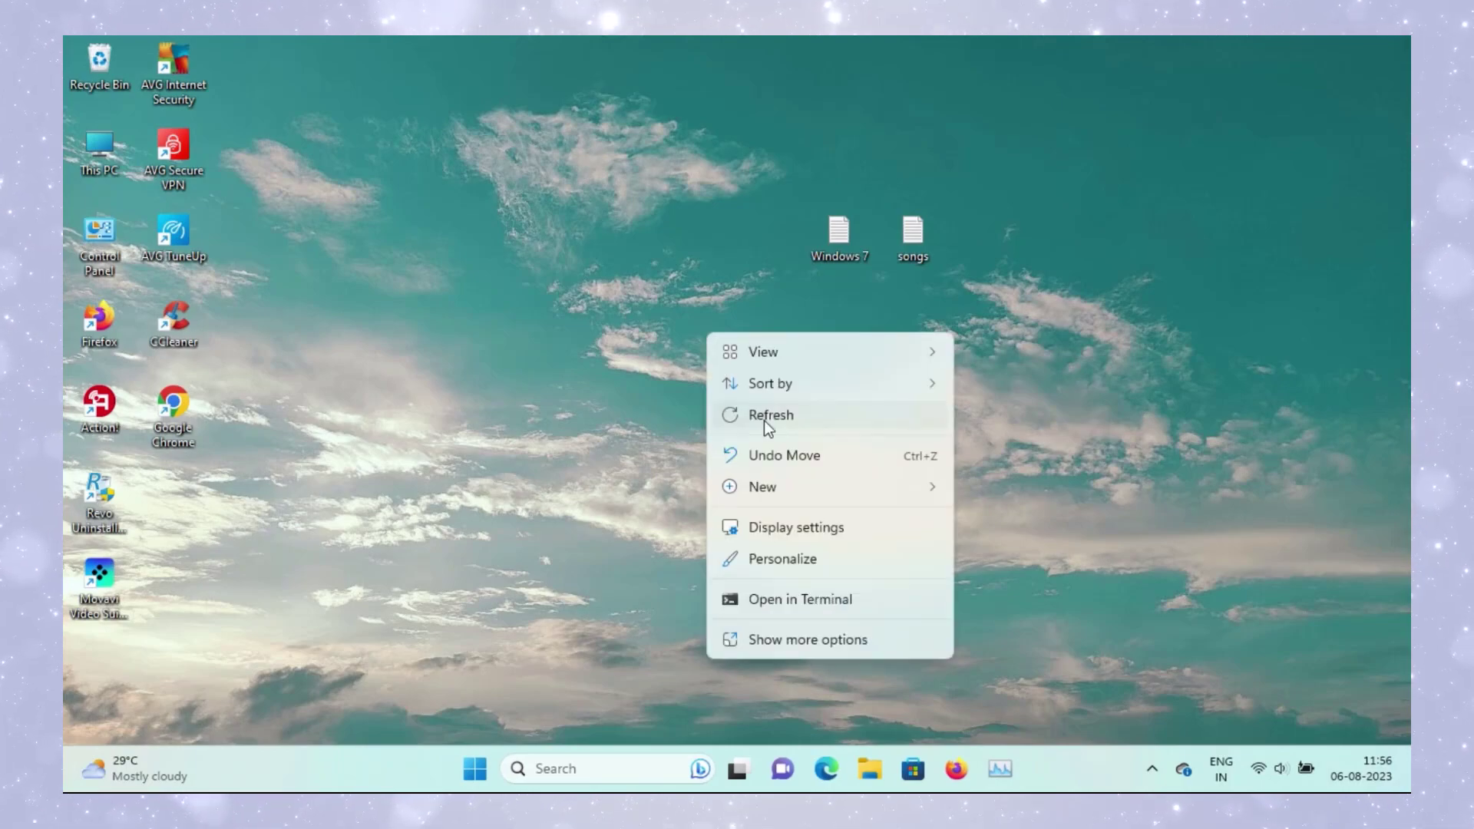
{"action": "left_click", "coordinate": [766, 420]}
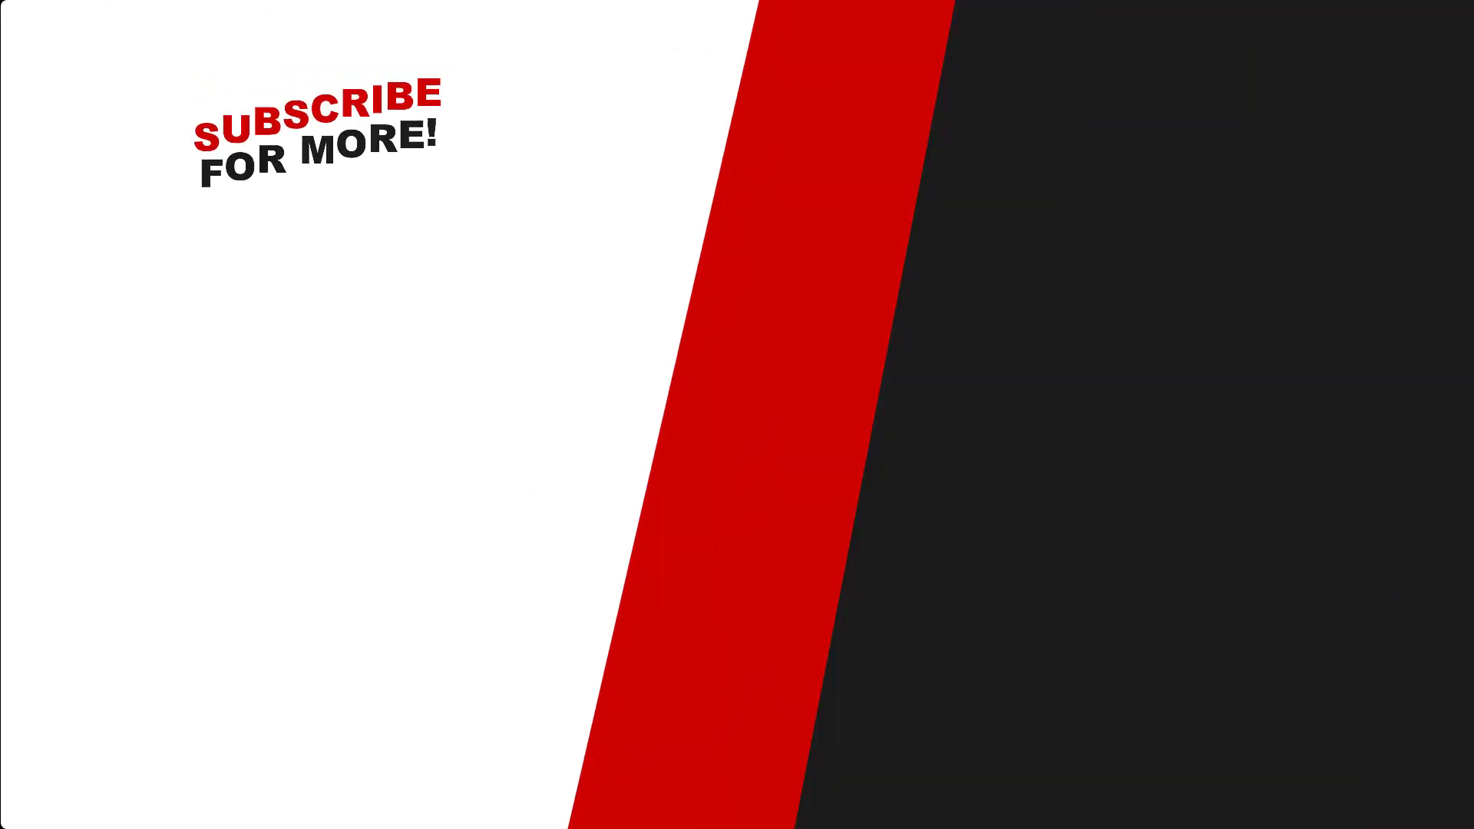